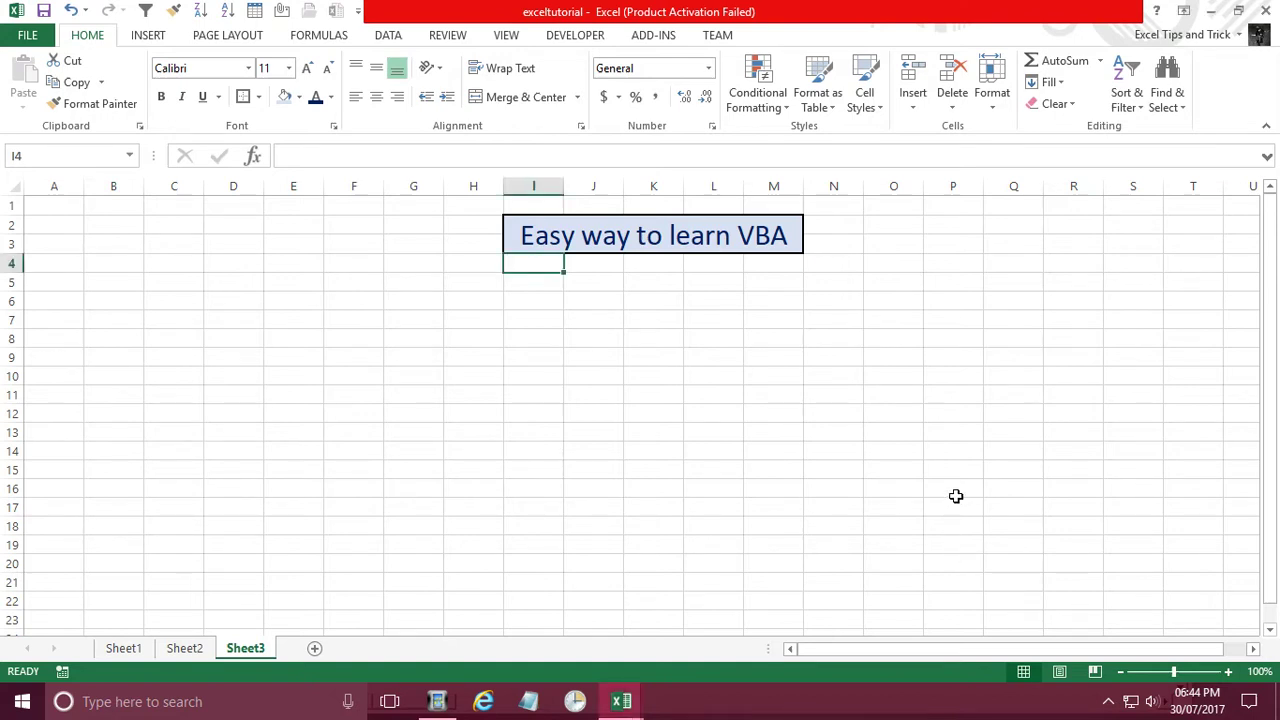
Step: Open the VBA editor from Sheet3 with Alt+F11
click(897, 487)
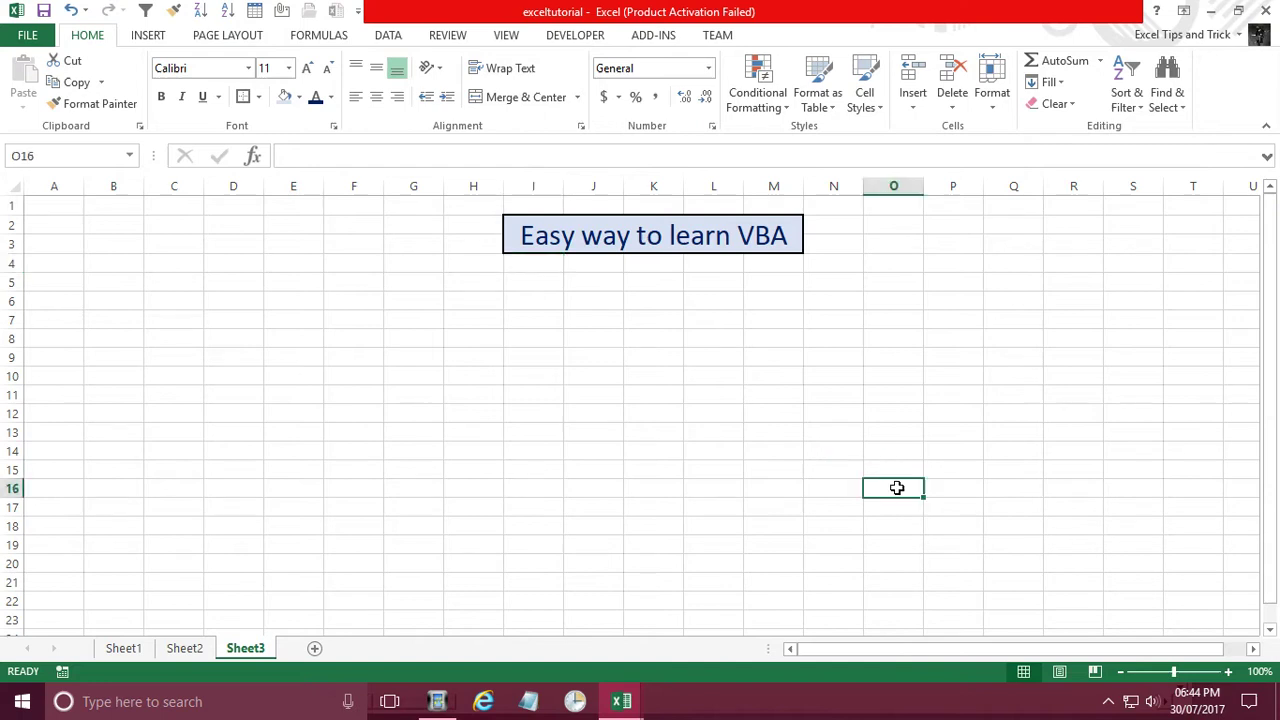
click(818, 398)
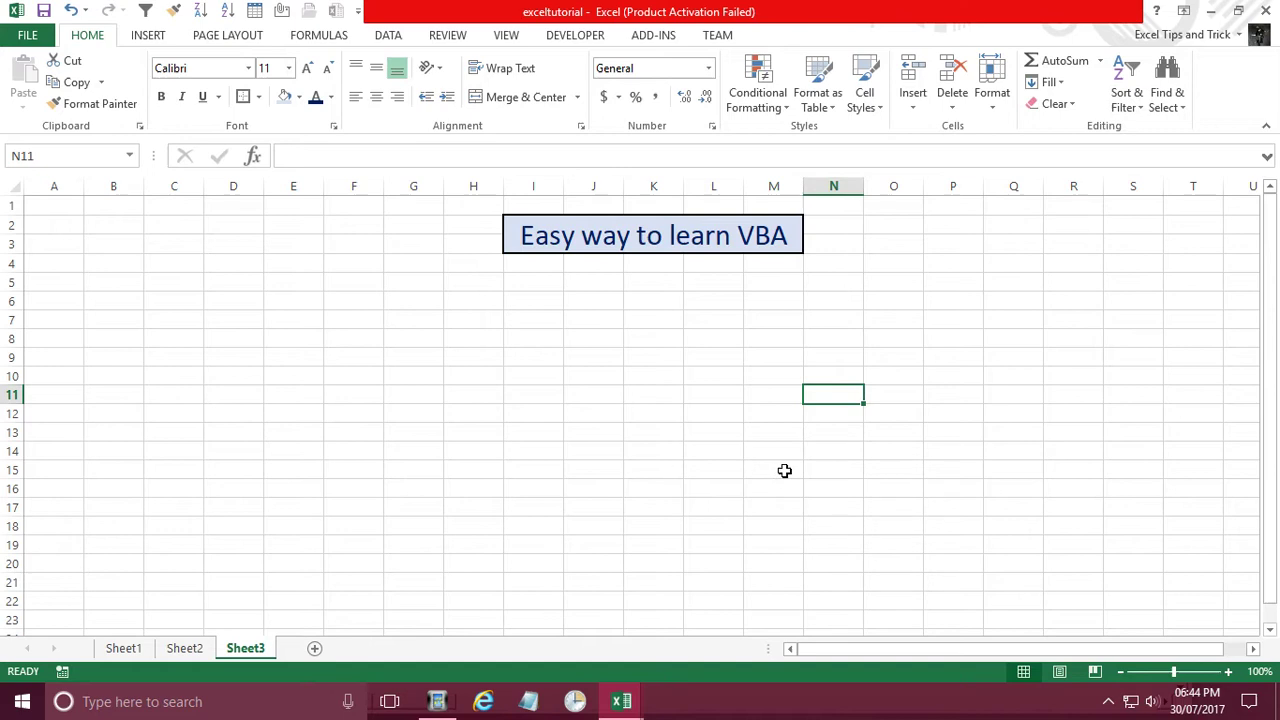
key(alt+F11)
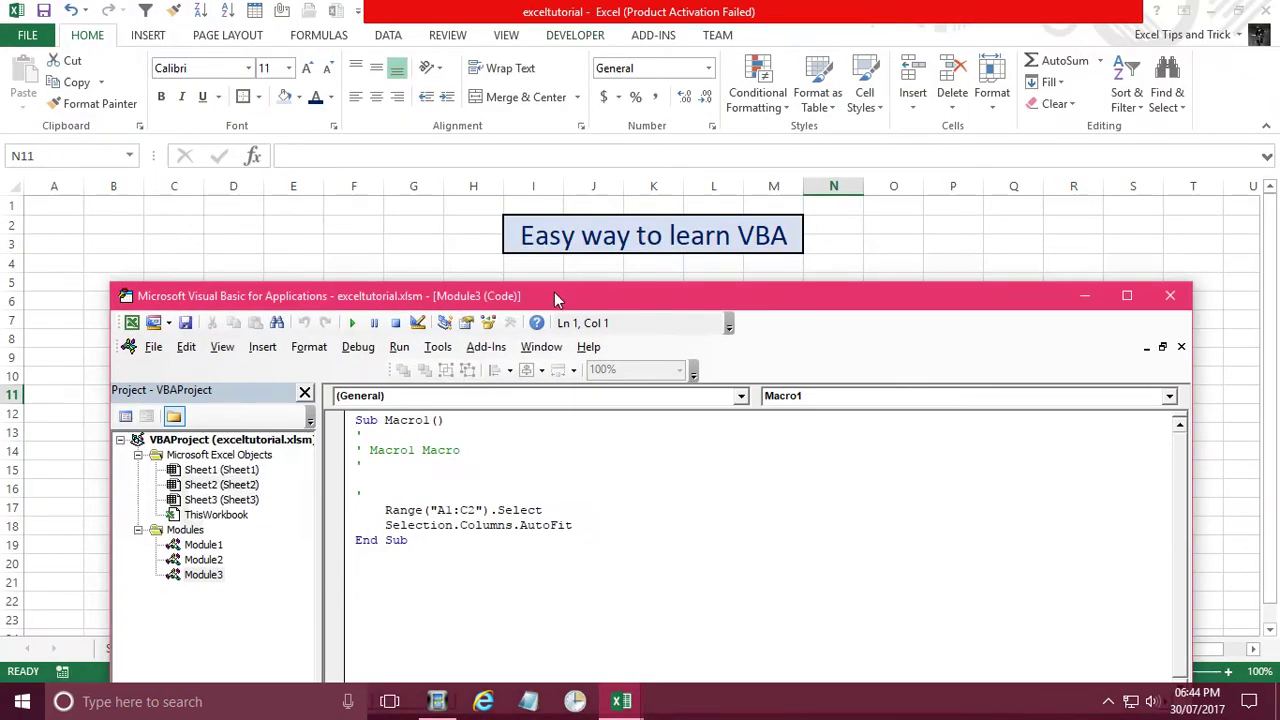
Step: Position and resize the VBA editor window beside the sheet, narrowing the Project pane
drag(554, 292, 784, 228)
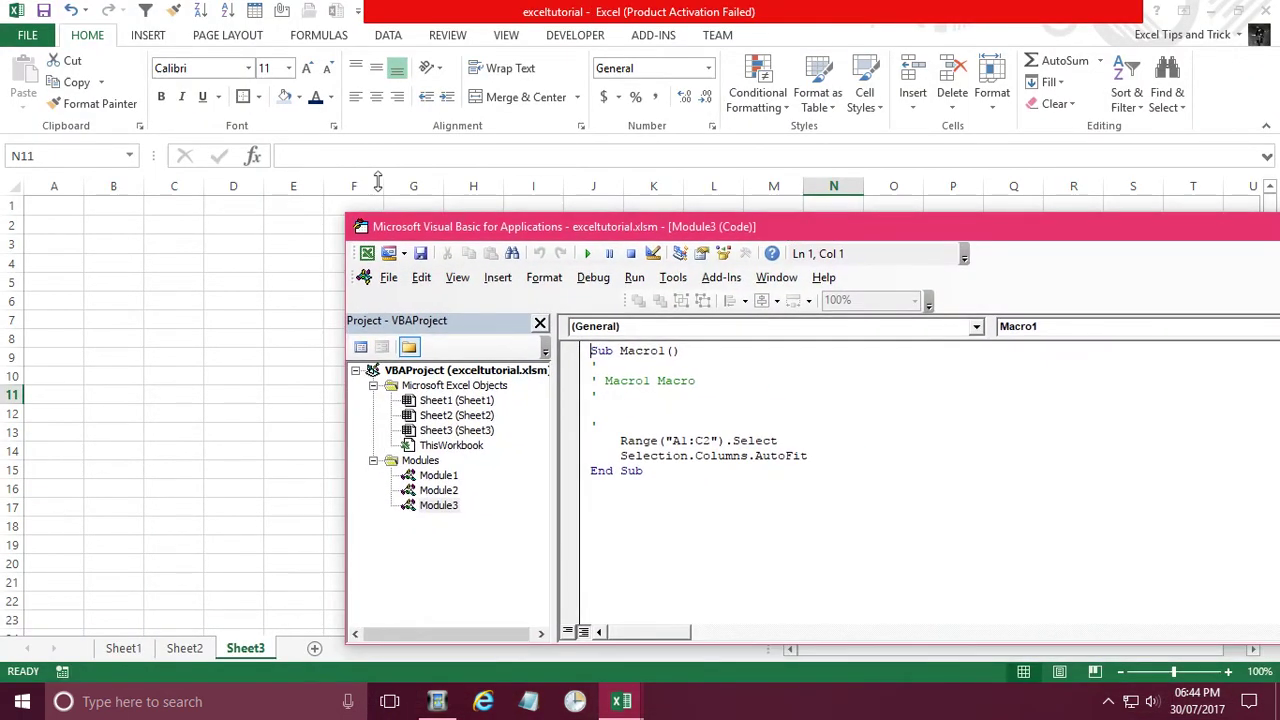
drag(533, 230, 630, 72)
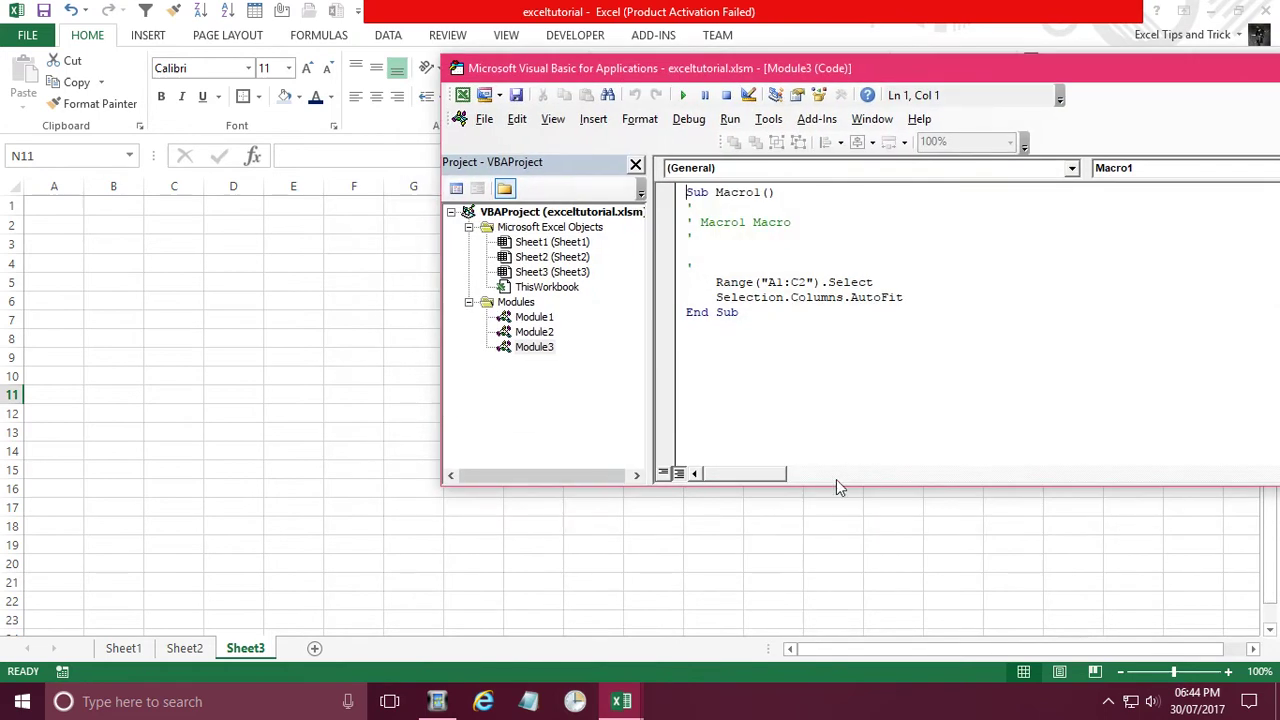
double_click(871, 70)
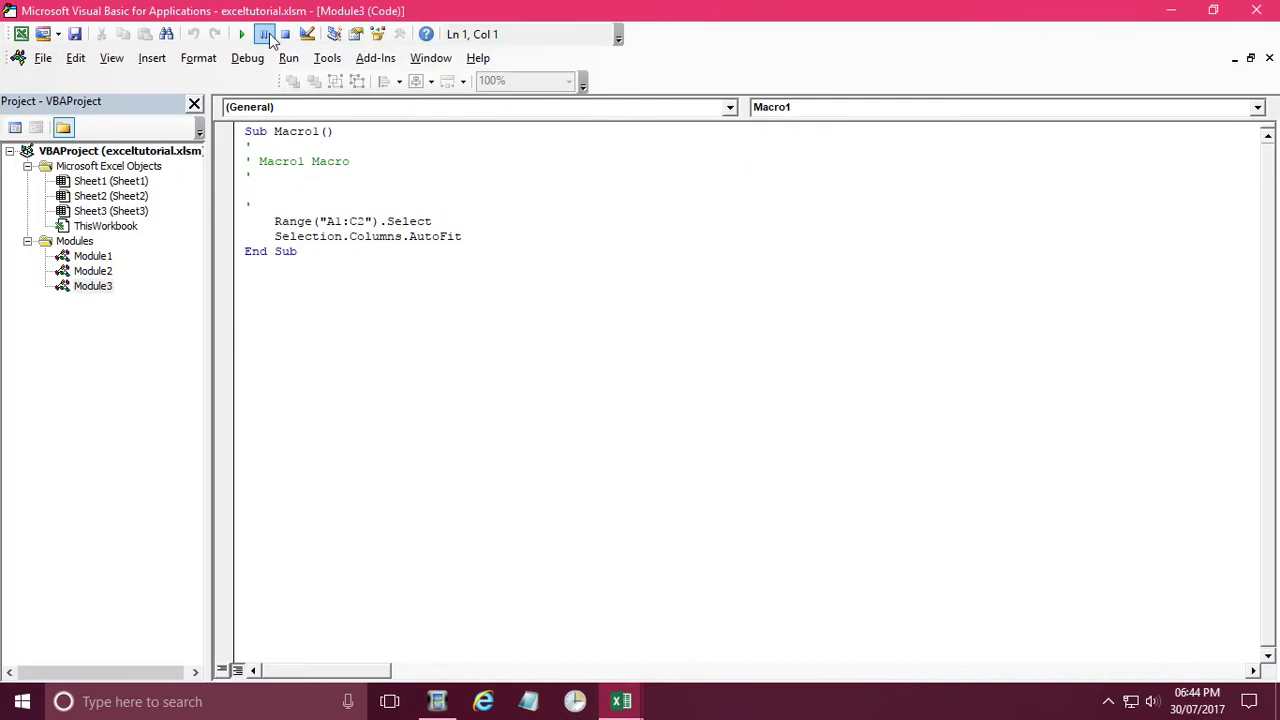
double_click(327, 16)
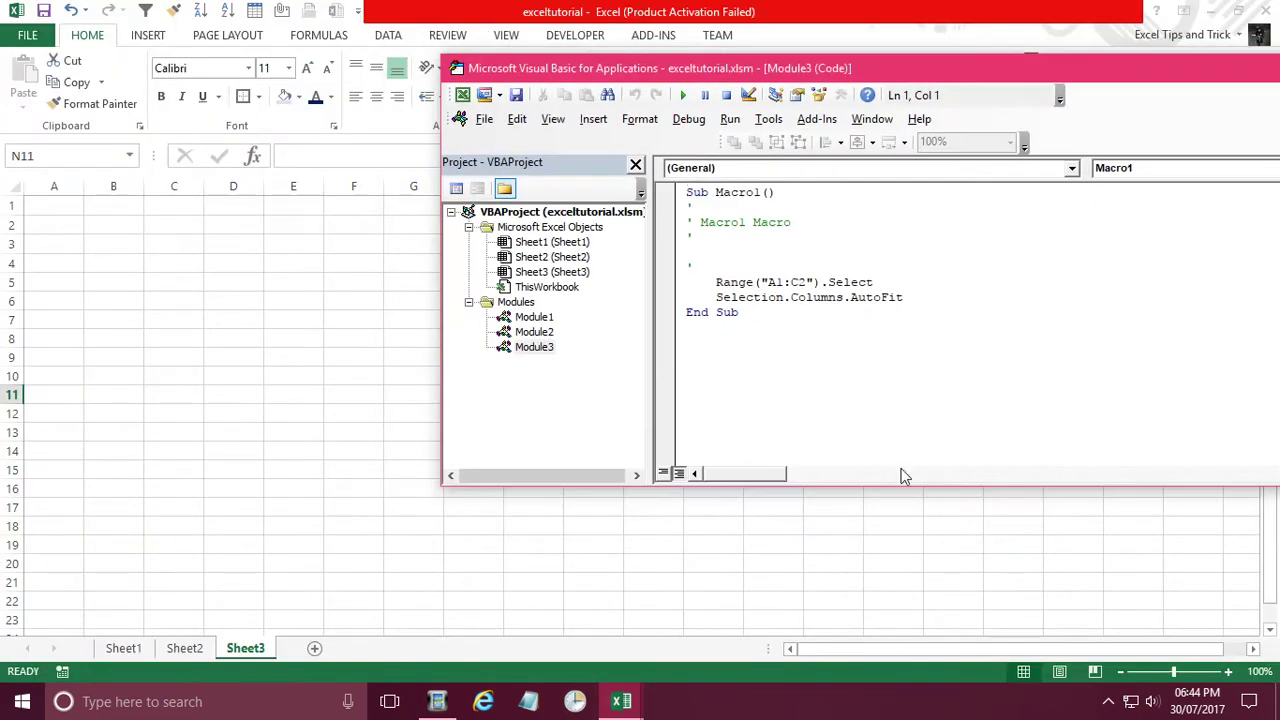
drag(905, 485, 905, 678)
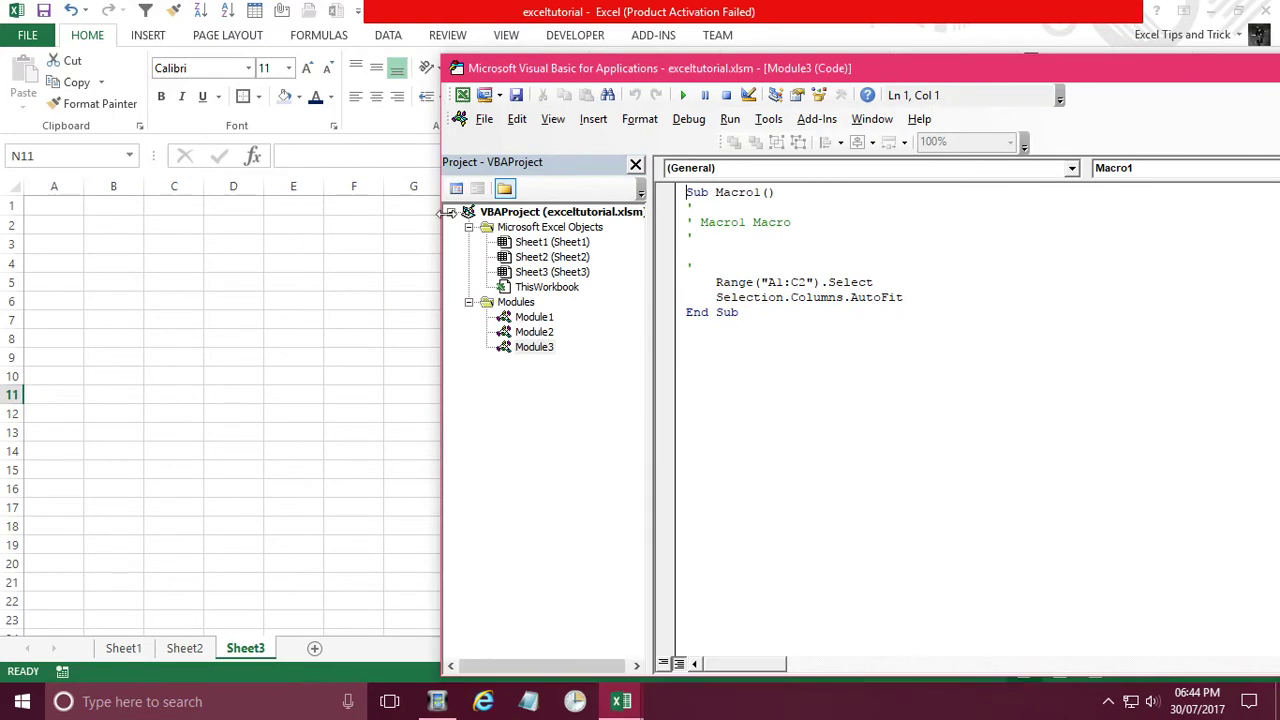
drag(652, 236, 618, 241)
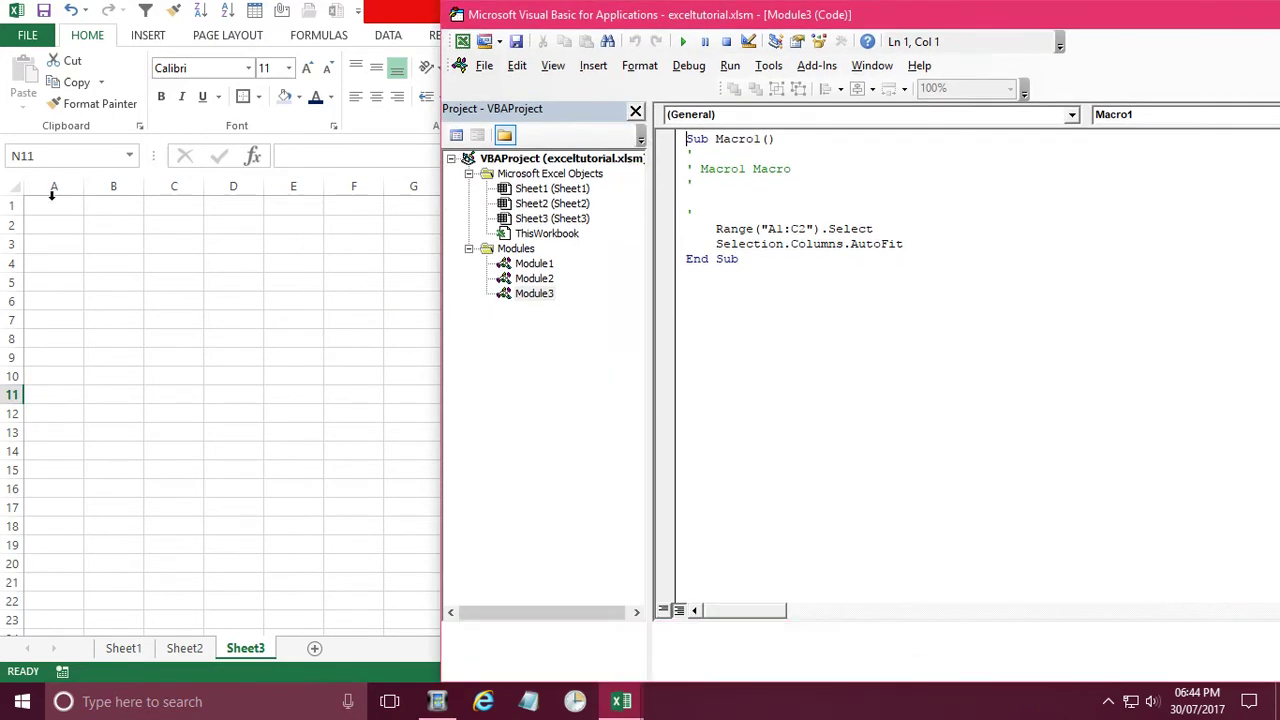
drag(748, 32, 741, 305)
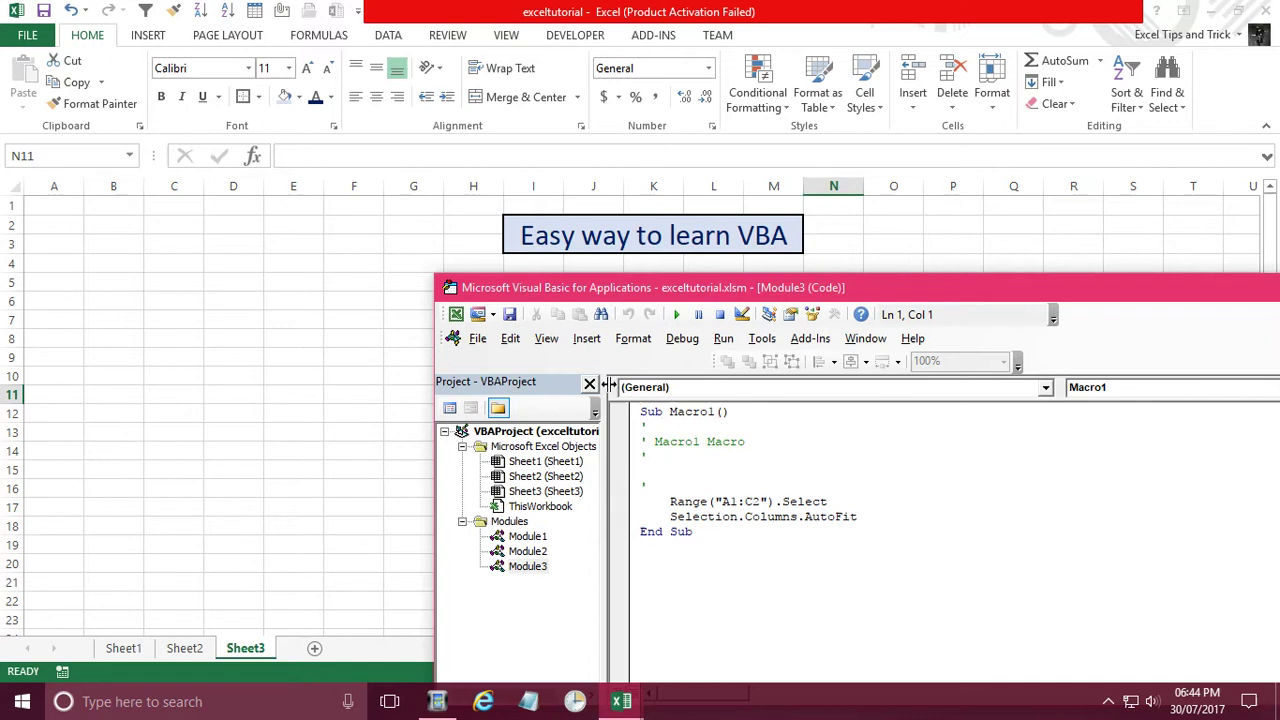
Step: Insert a new module, Module4, and open its code window
click(587, 338)
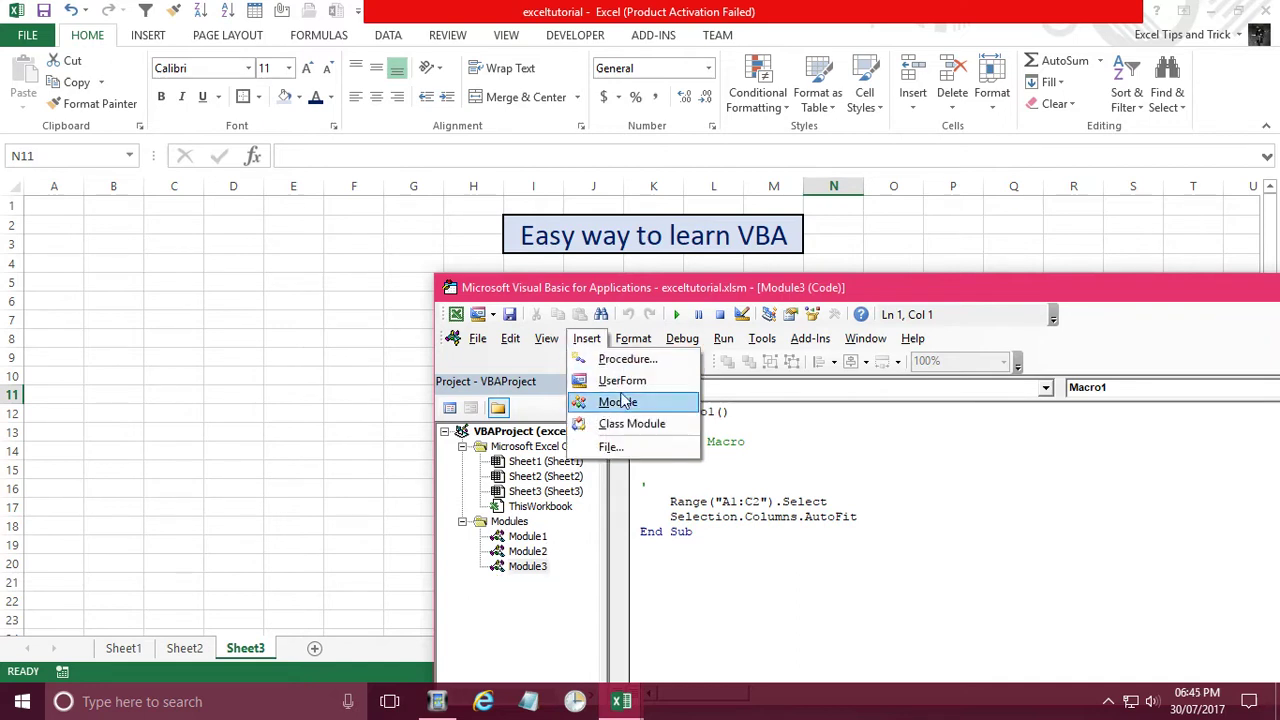
click(617, 402)
double_click(545, 583)
double_click(538, 582)
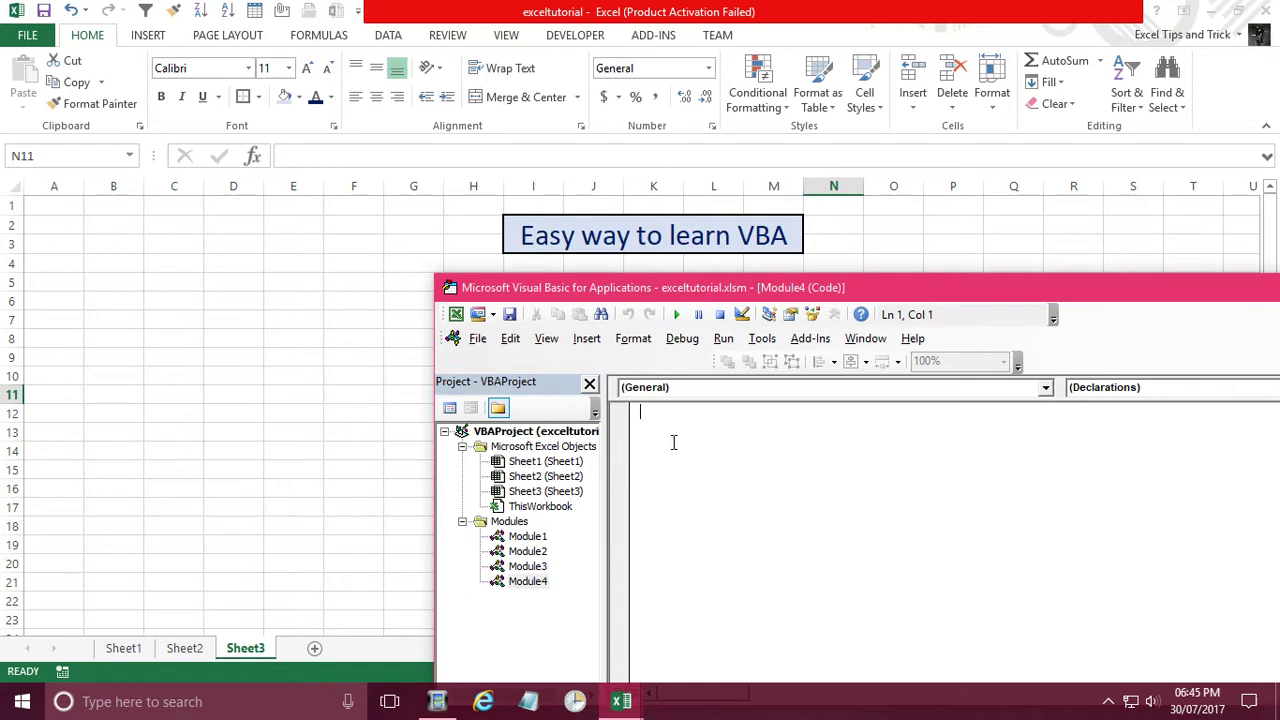
Step: Write the empty procedure Sub mypractice() with its End Sub and a blank line inside
text(Sub )
text(mypractice)
text(())
key(Return)
key(Return)
key(Return)
key(Return)
key(Return)
key(Return)
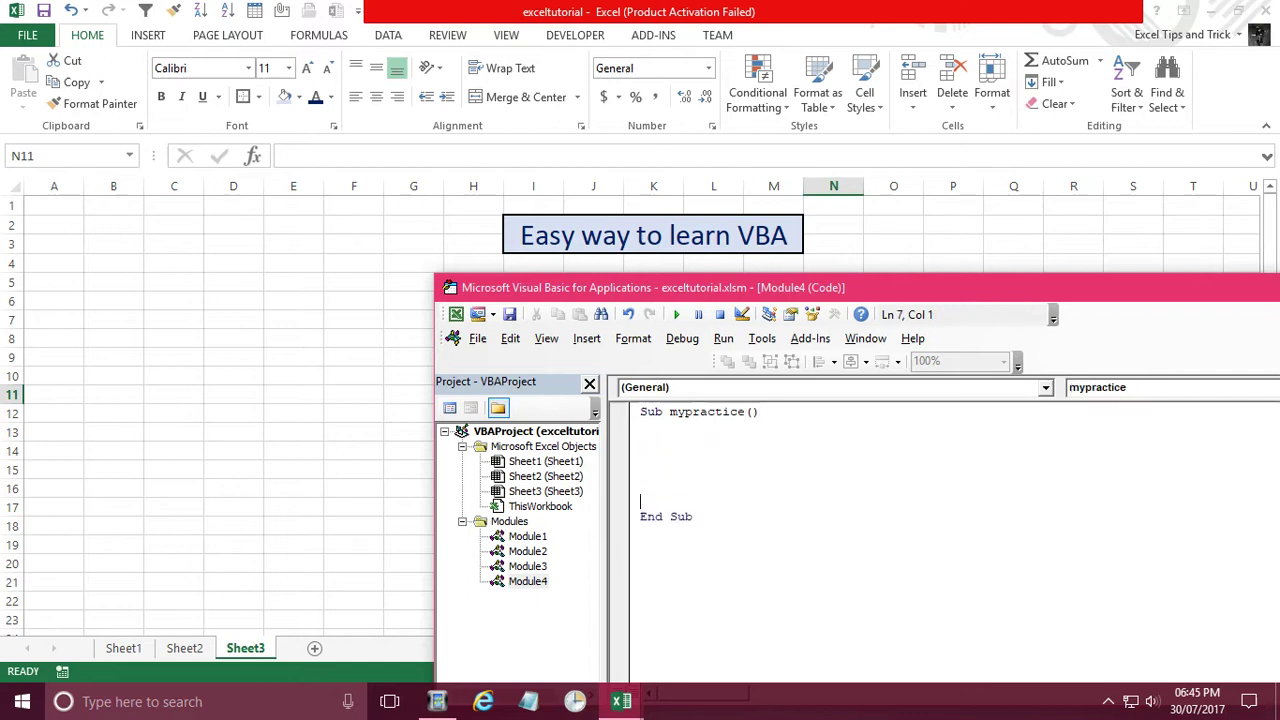
key(Up)
key(Up)
key(Up)
key(Up)
key(Up)
key(Down)
click(54, 210)
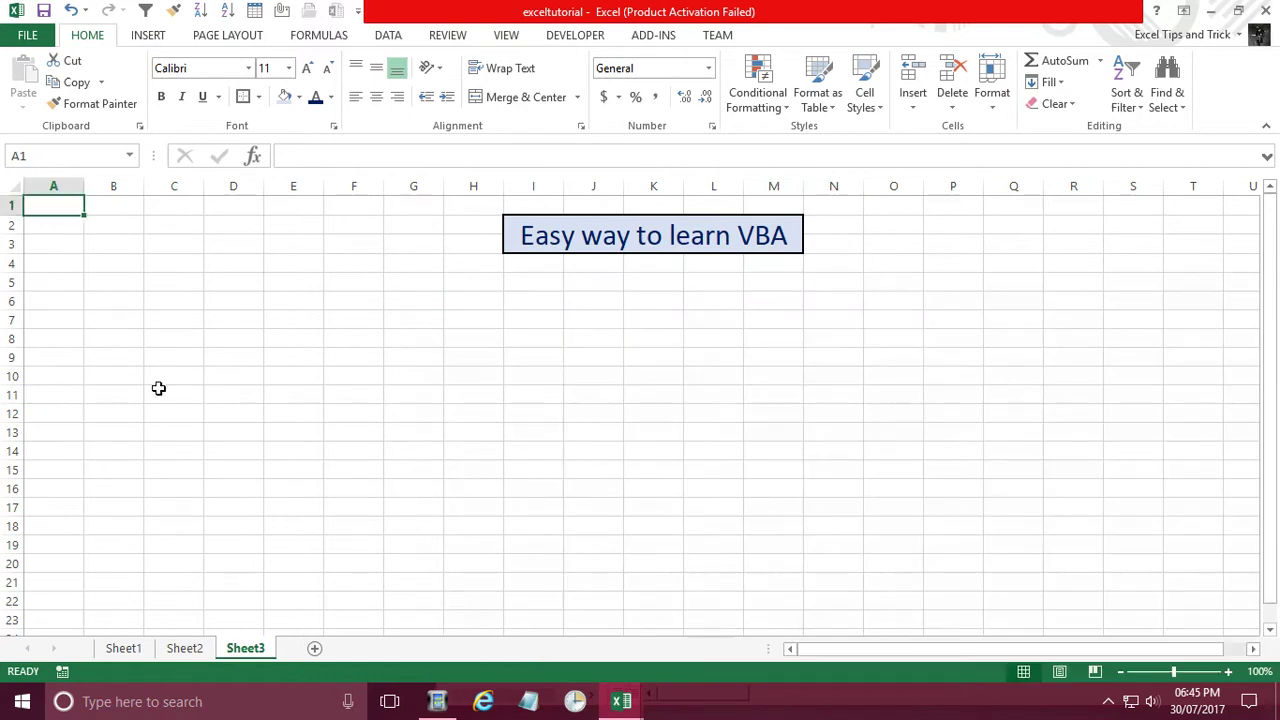
click(240, 452)
click(70, 205)
click(214, 414)
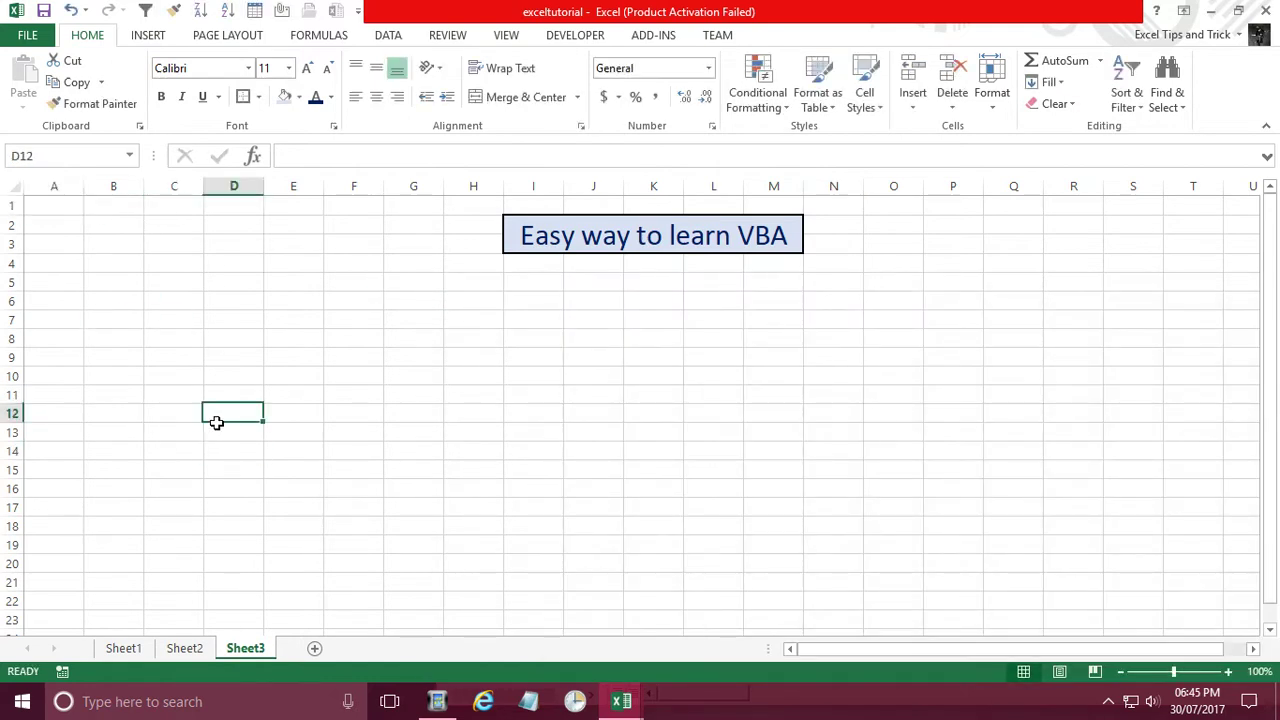
click(69, 210)
click(174, 507)
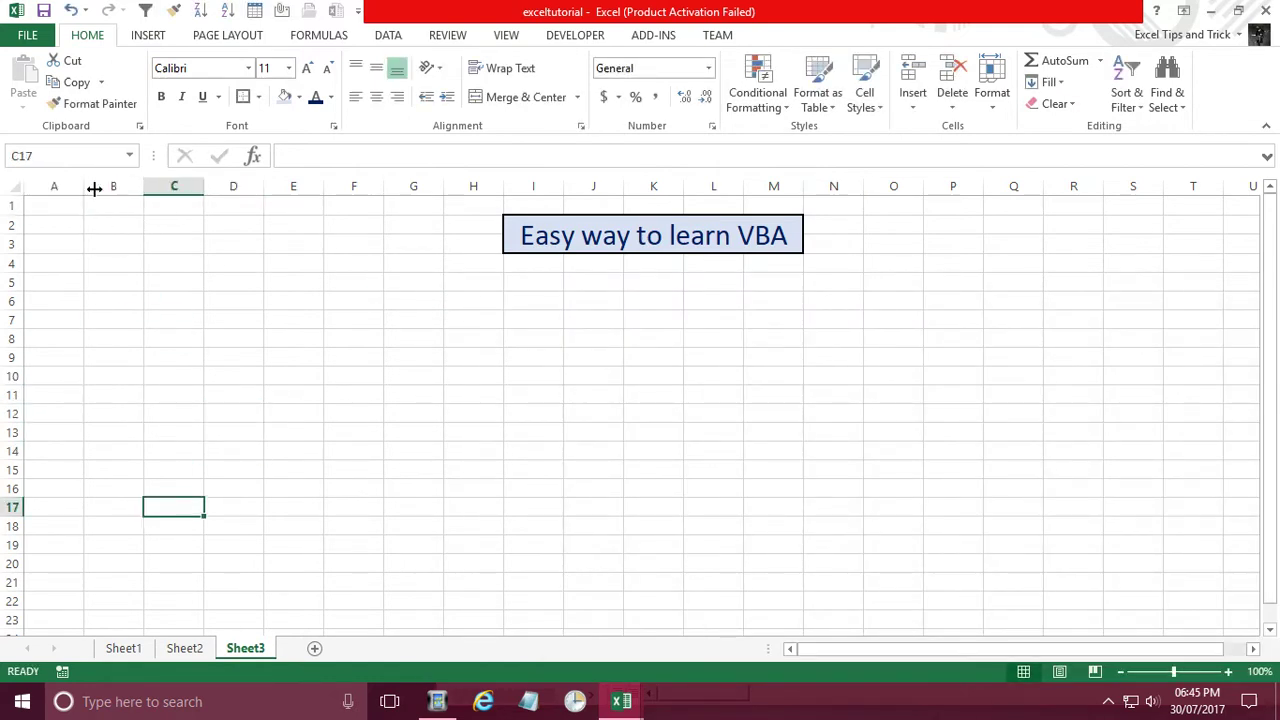
key(alt+F11)
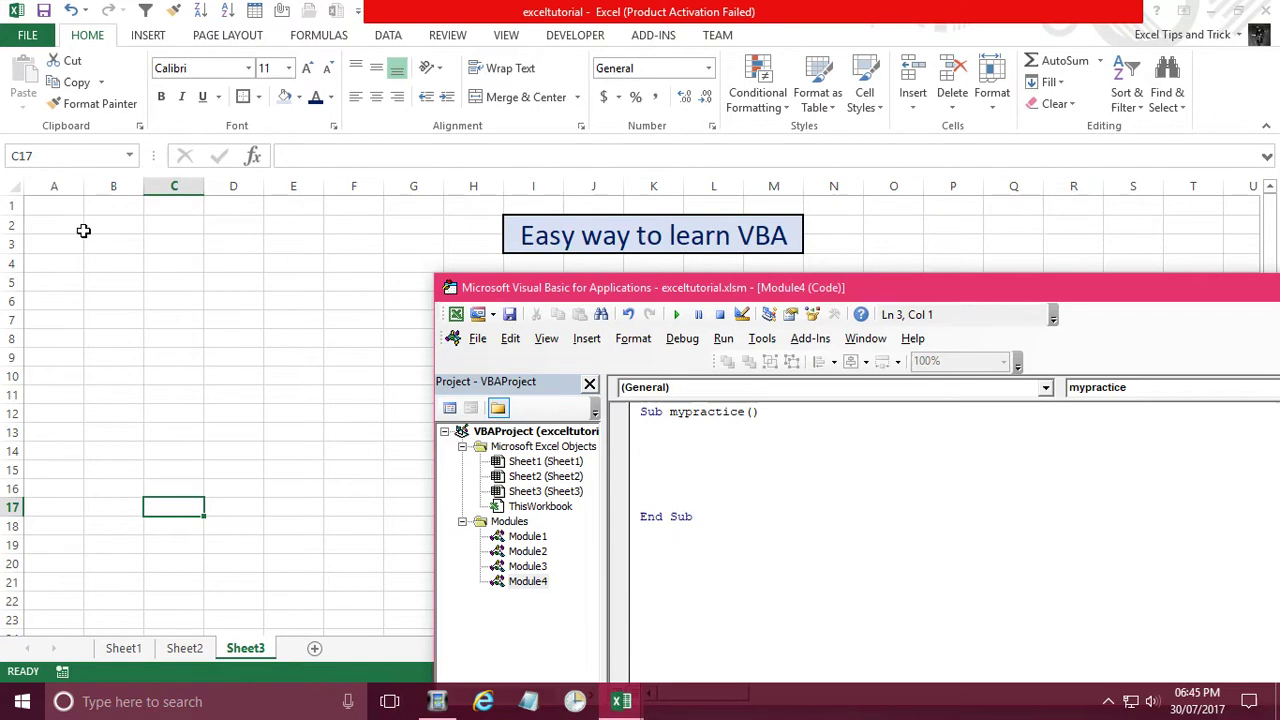
Step: Add the line Range("A1") = "Date" inside mypractice, fixing typos
key(Up)
text(Ra)
text(nge()
key(BackSpace)
key(BackSpace)
key(BackSpace)
key(BackSpace)
text(nge)
text(("A)
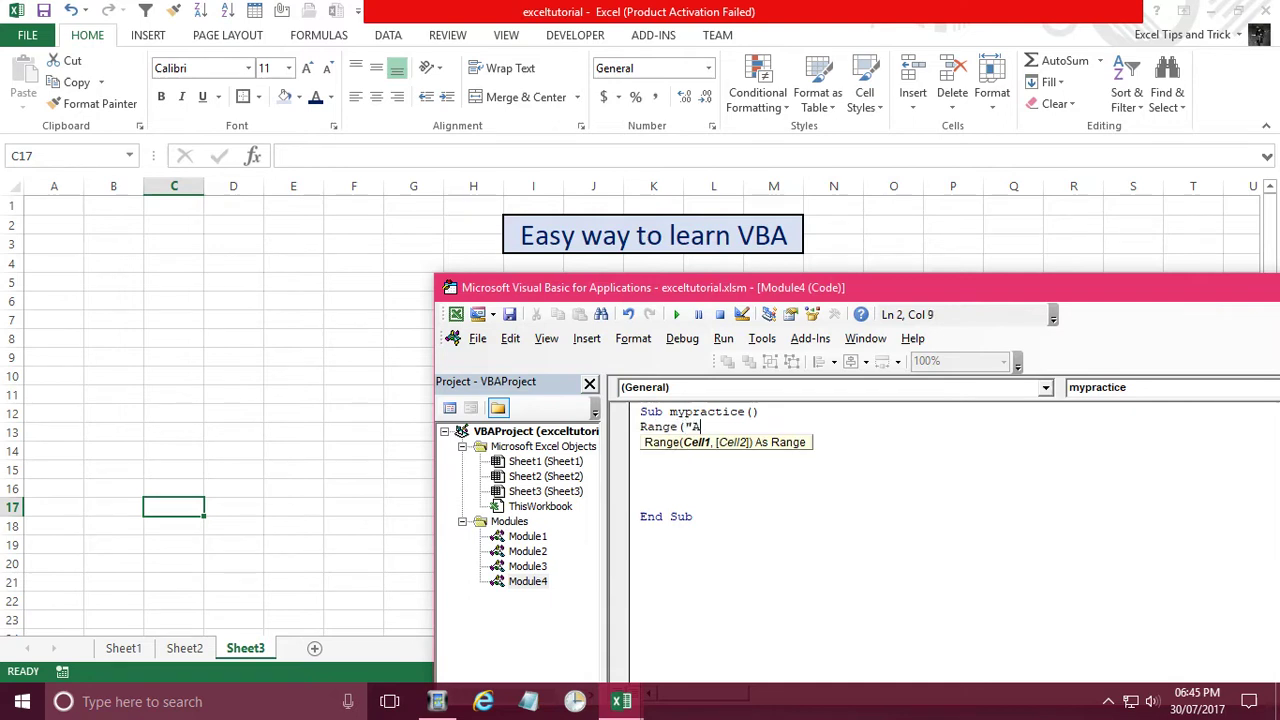
text(1")
text())
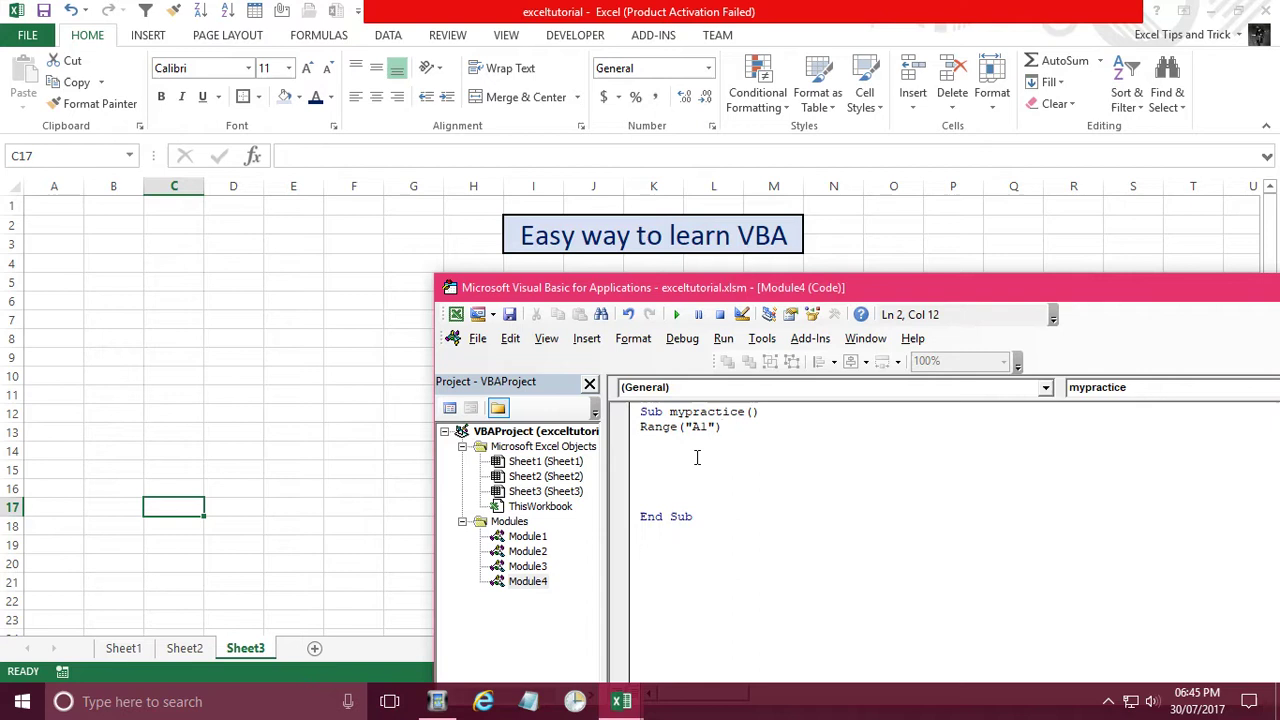
text( = )
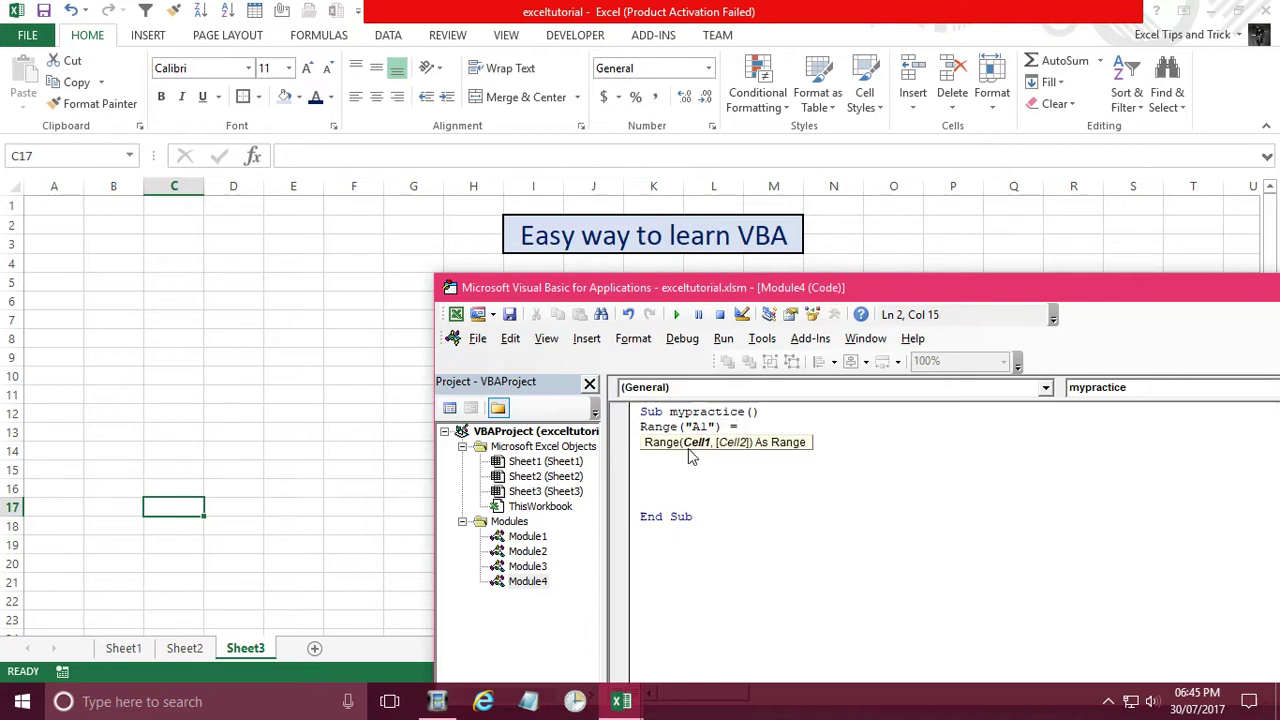
text("Data)
key(BackSpace)
text(e")
key(Down)
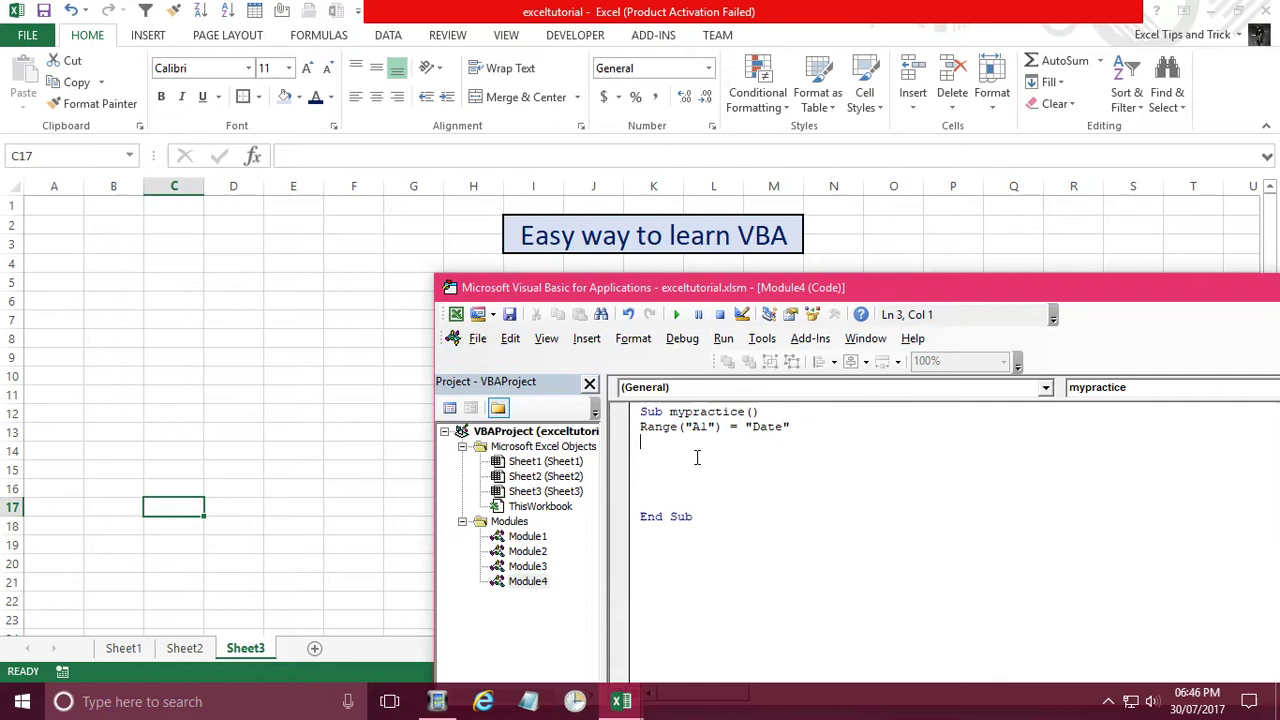
Step: Add the lines Range("B1") = "Time" and Range("C1") = "Month"
key(alt+F11)
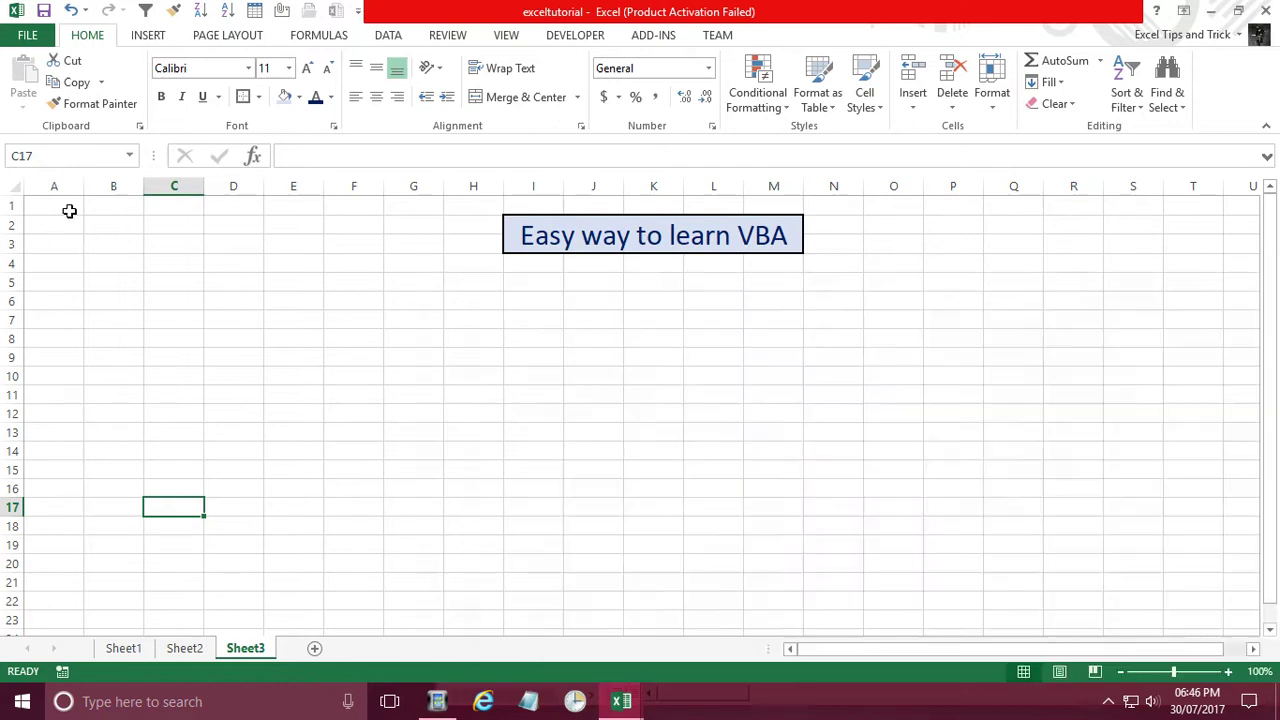
click(69, 210)
key(alt+F11)
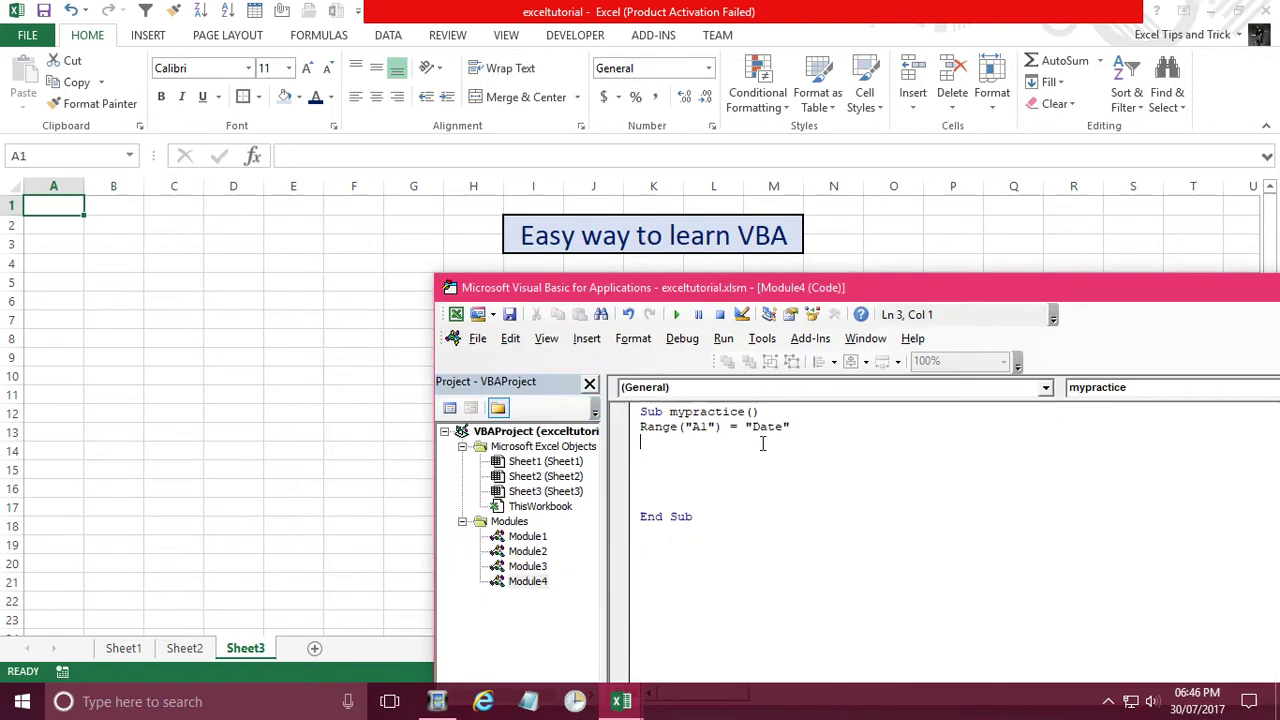
text(Range()
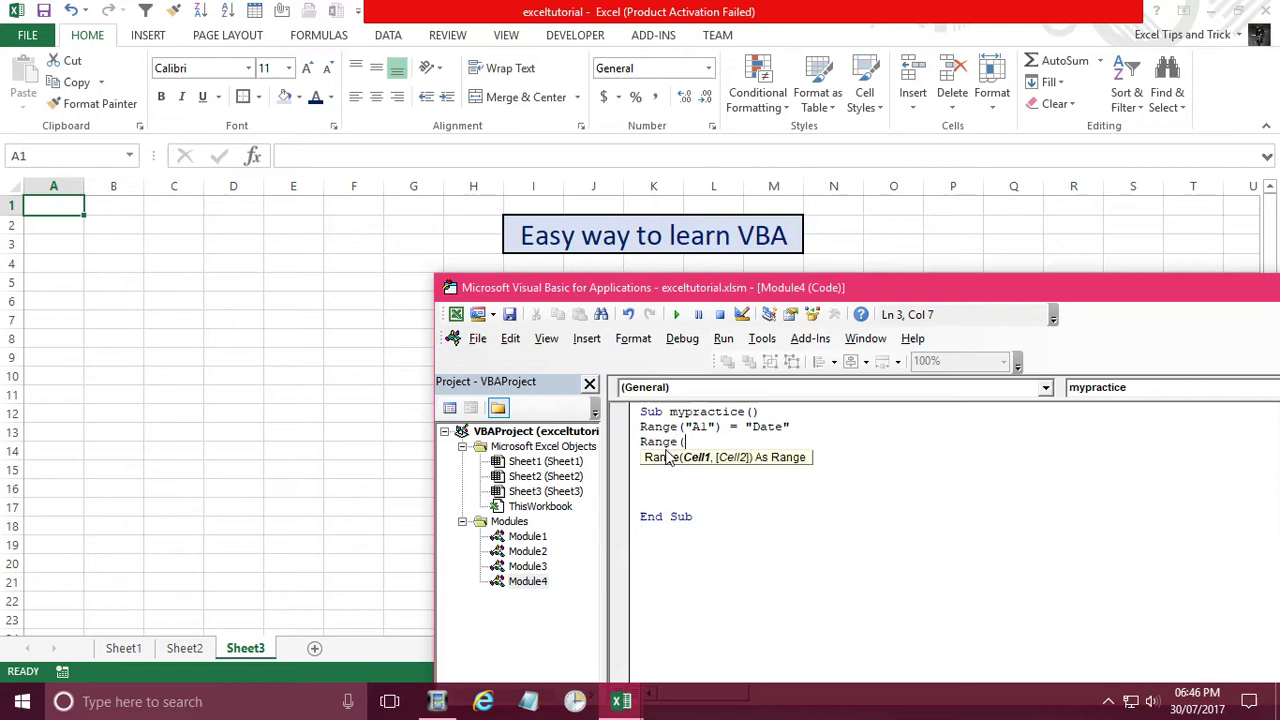
text("B1") =)
text(")
text(Time)
text(")
key(Return)
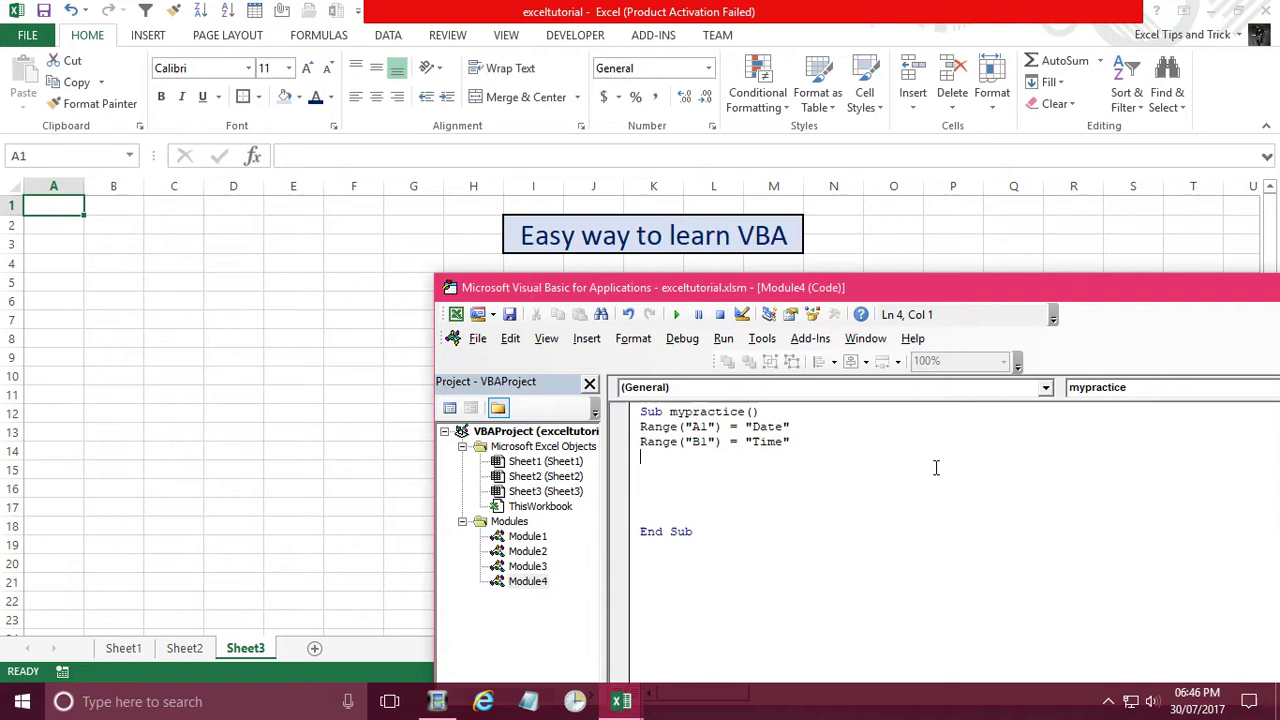
text(Ra)
text(nge("C1") )
text(= "Month")
Step: Add the lines Range("A2:A10") = Date and Range("B2:B10") = Time
key(Return)
key(Return)
key(Return)
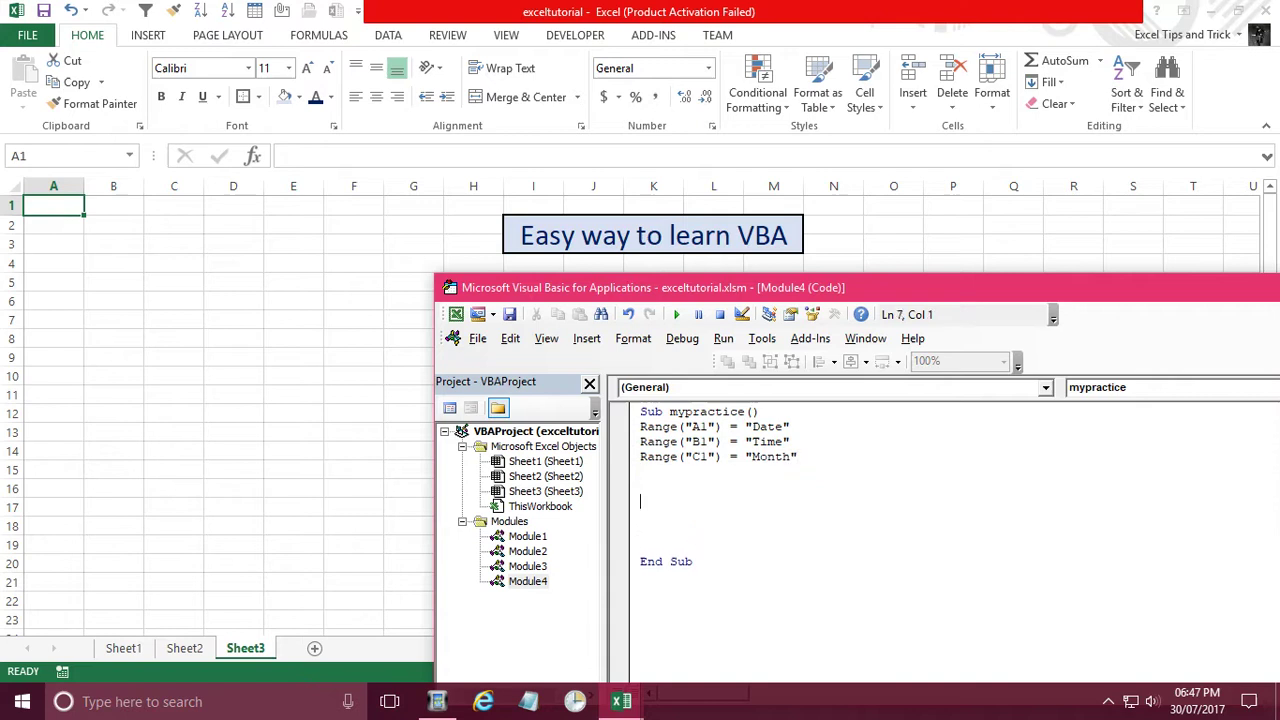
text(Range()
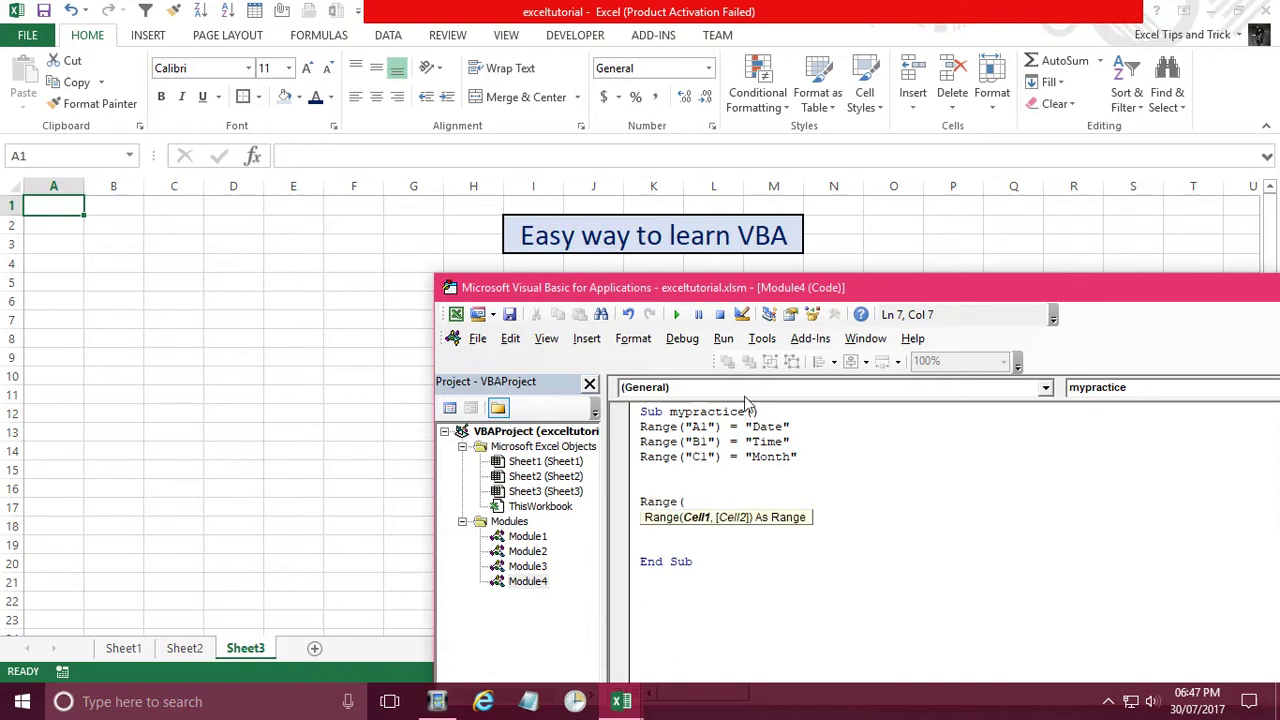
text("A2:A)
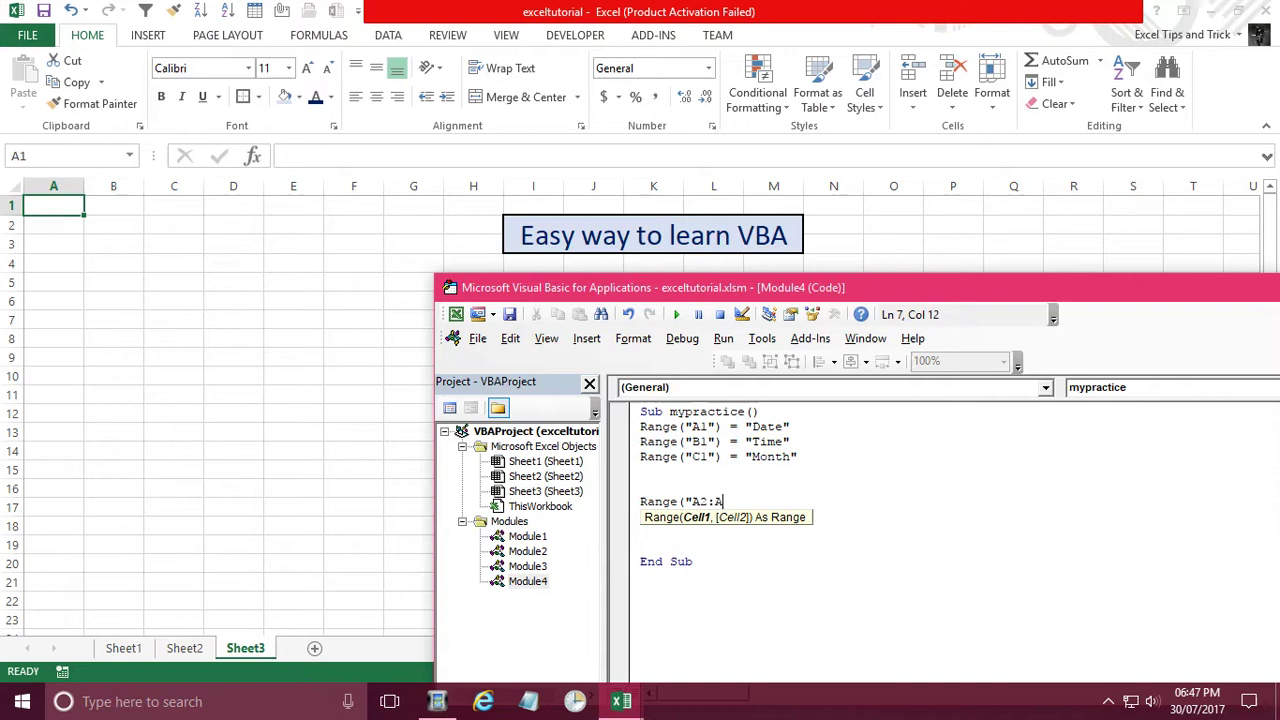
text(10)
text(") = date)
key(Return)
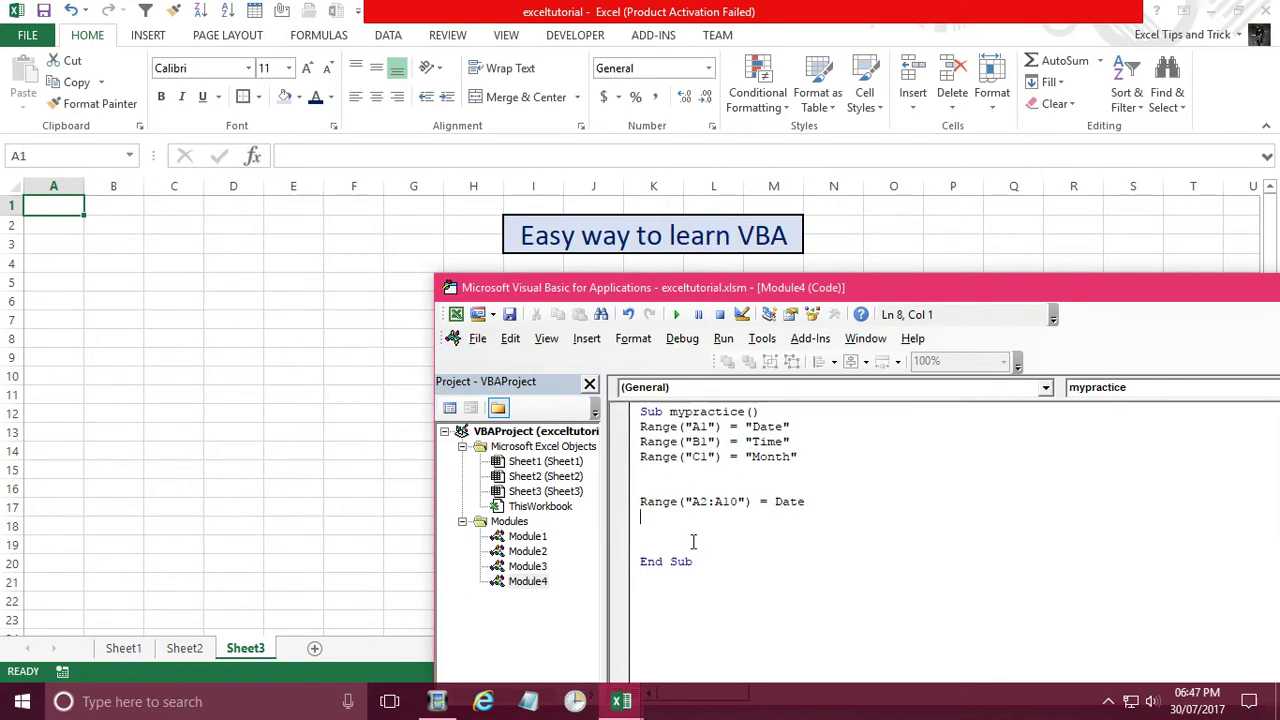
text(Range)
text(("B2:)
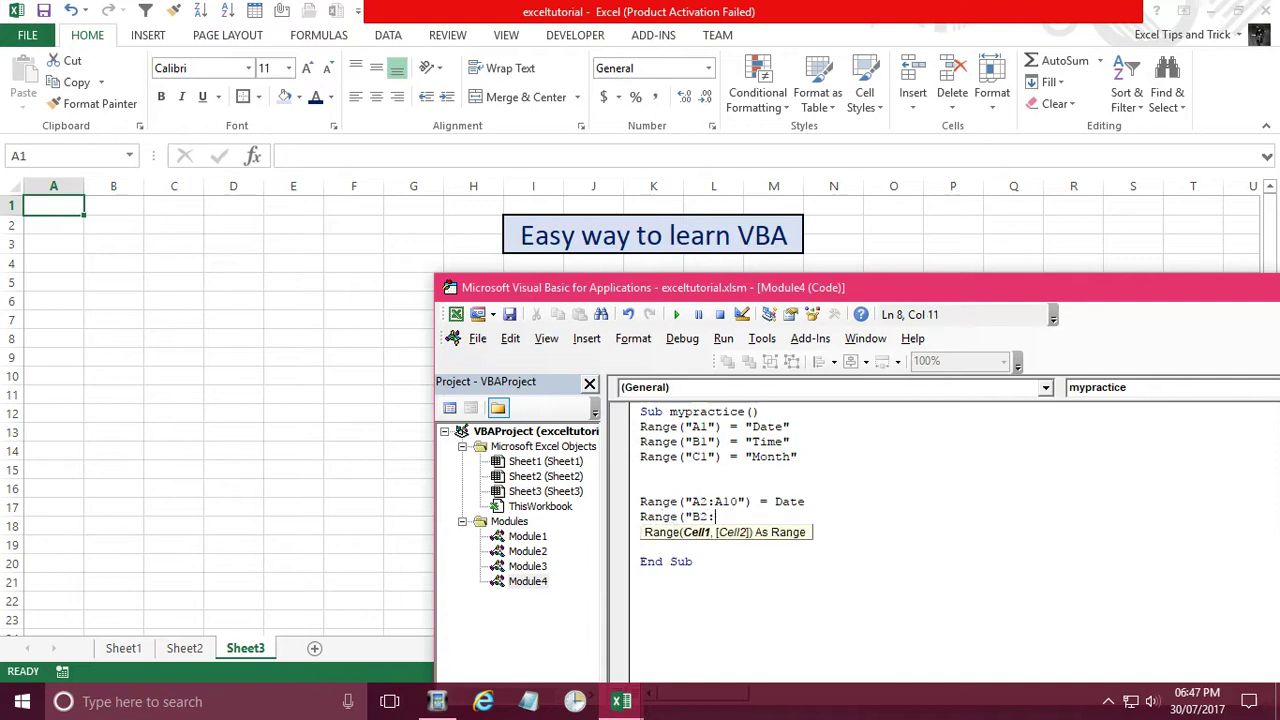
text(B10)
text(") = Time)
Step: Add Range("C1:C10") = "Jan" on a new line, followed by blank lines
click(674, 531)
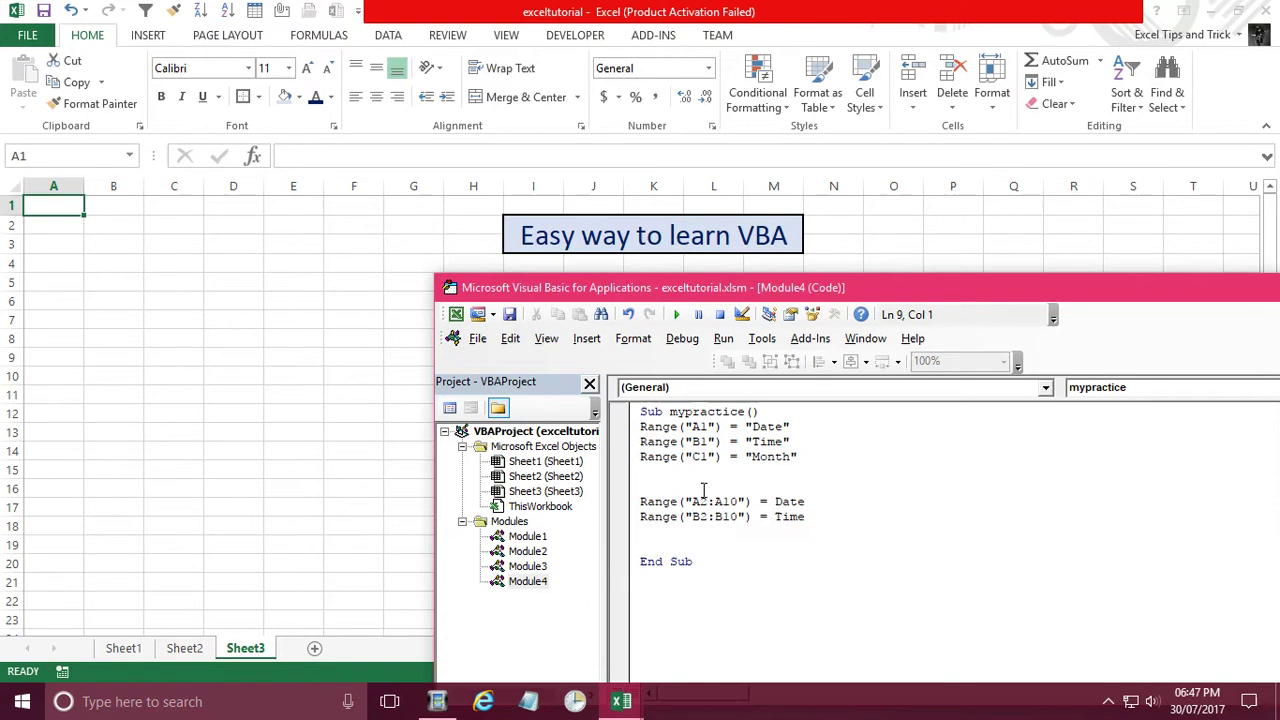
key(Return)
click(641, 531)
text("Ra)
key(BackSpace)
key(BackSpace)
key(BackSpace)
text(Range)
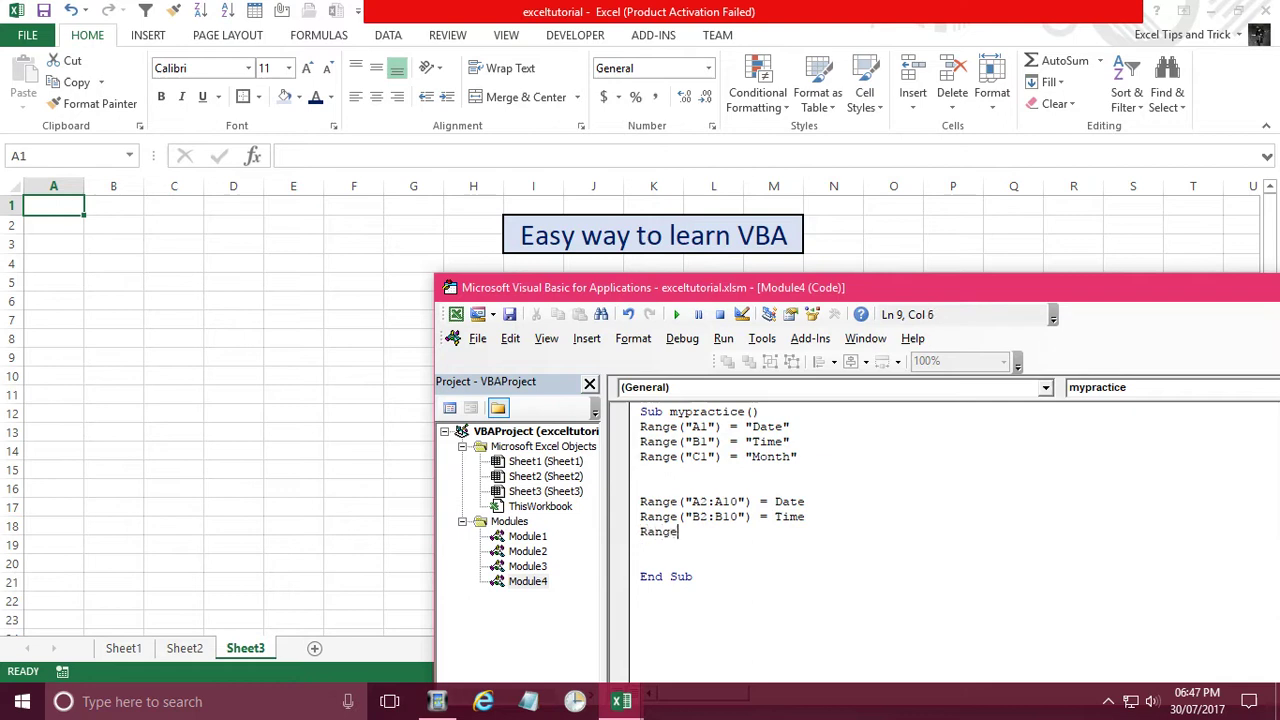
text(("C1:C10") )
text(= "Jan")
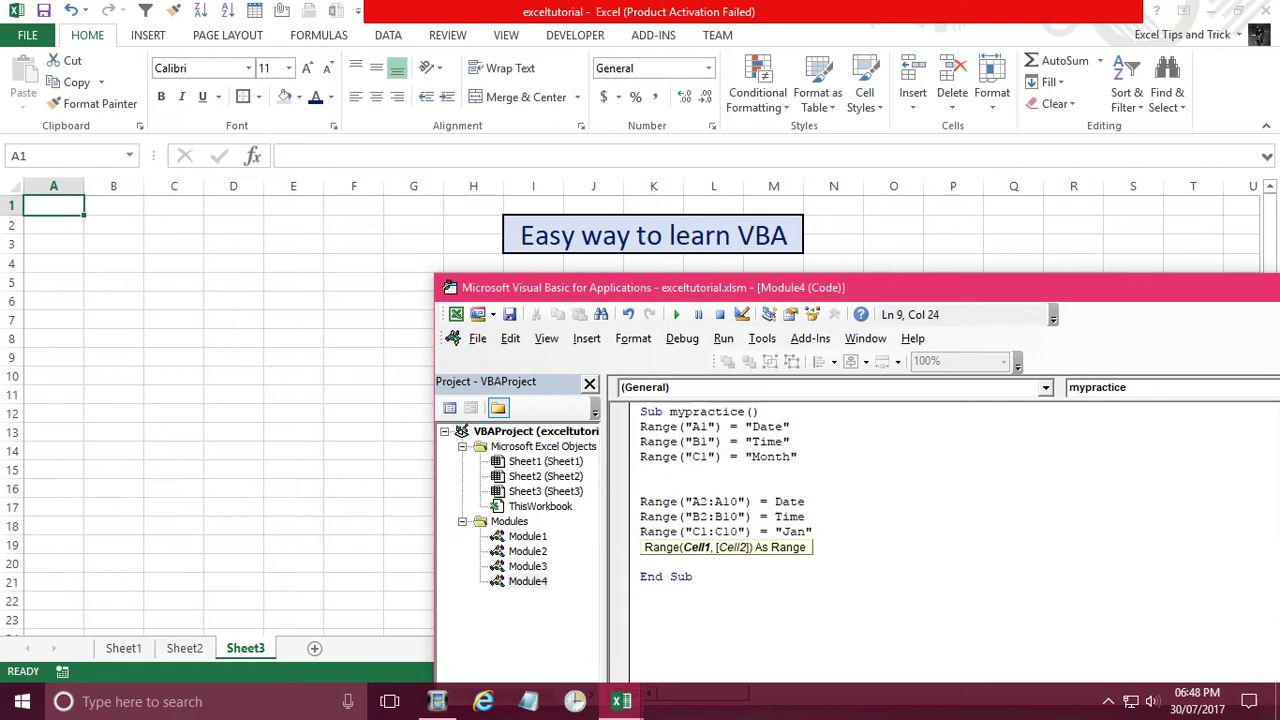
key(Down)
key(Down)
key(Return)
key(Return)
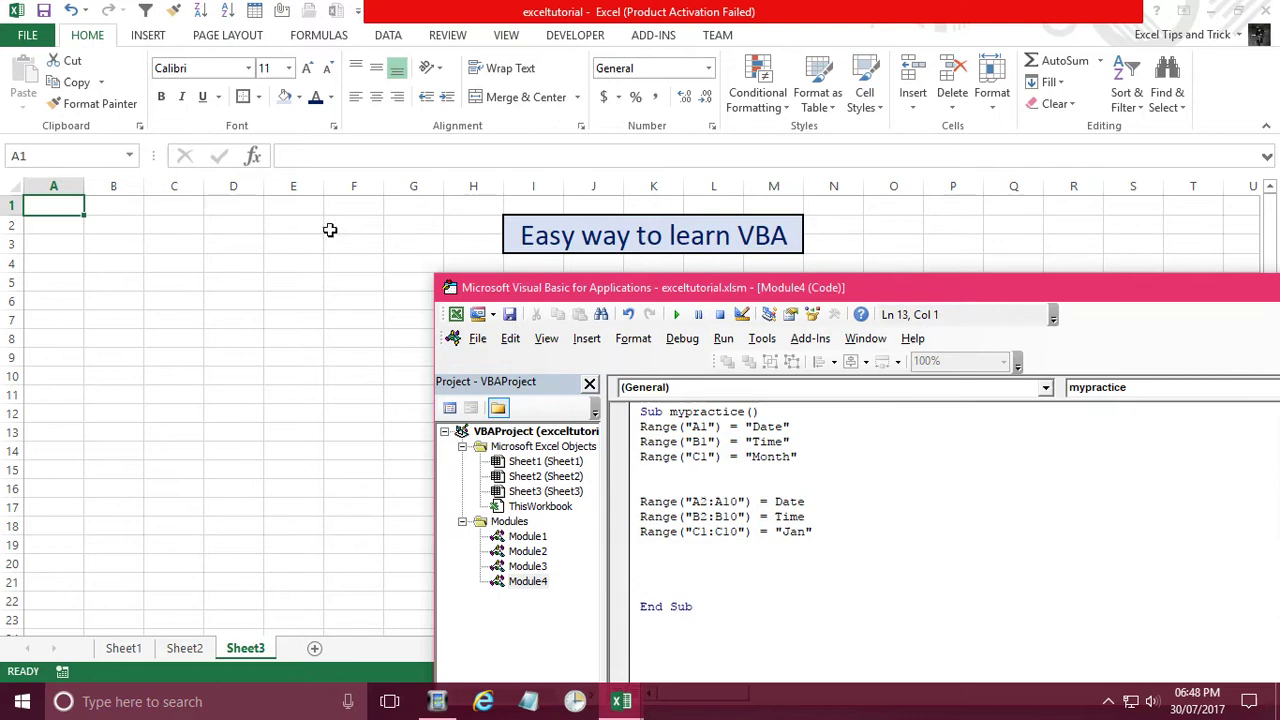
Step: Add Range("A1").Interior.Color = vbRed to fill A1 red
click(672, 564)
key(Return)
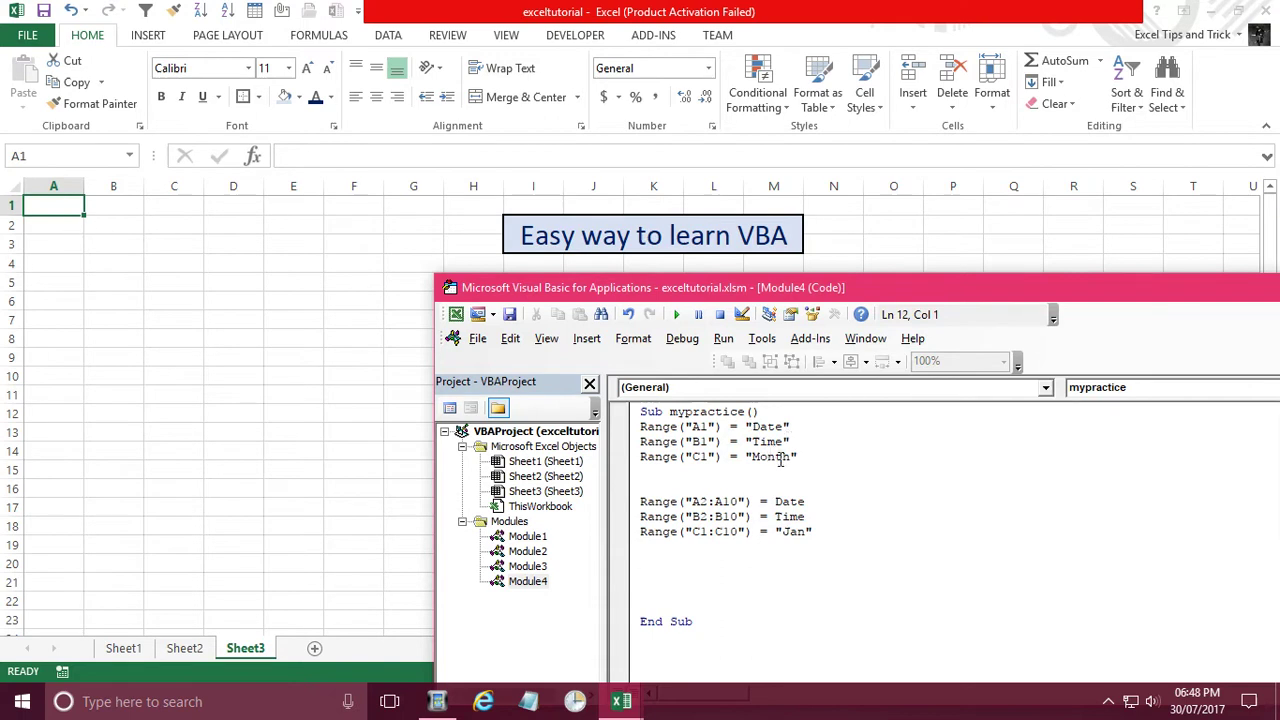
text(Range()
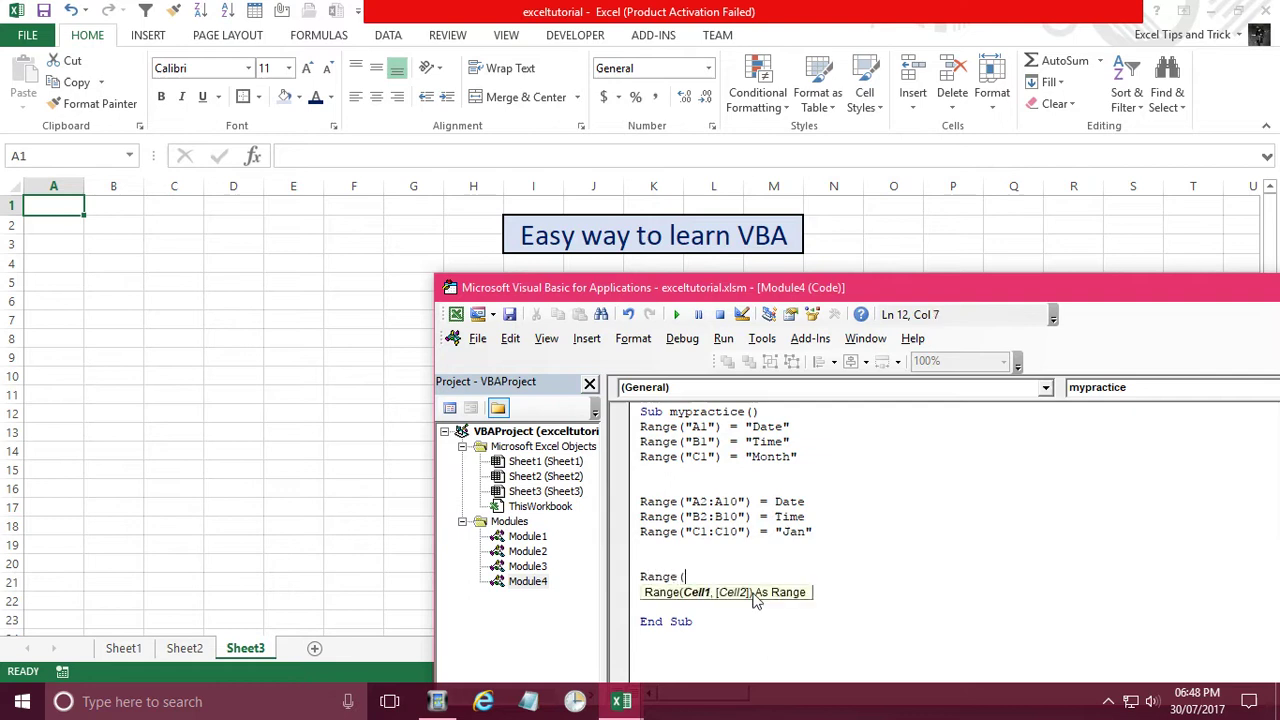
text("A1")
text().)
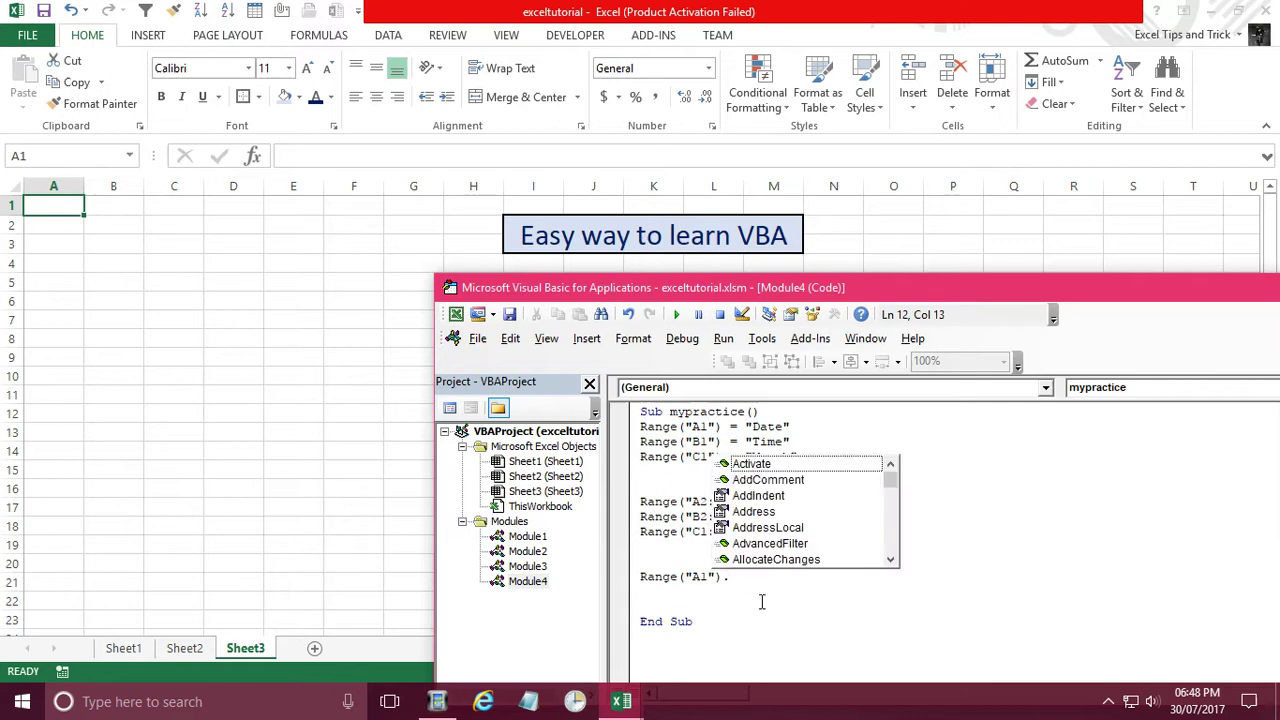
text(int)
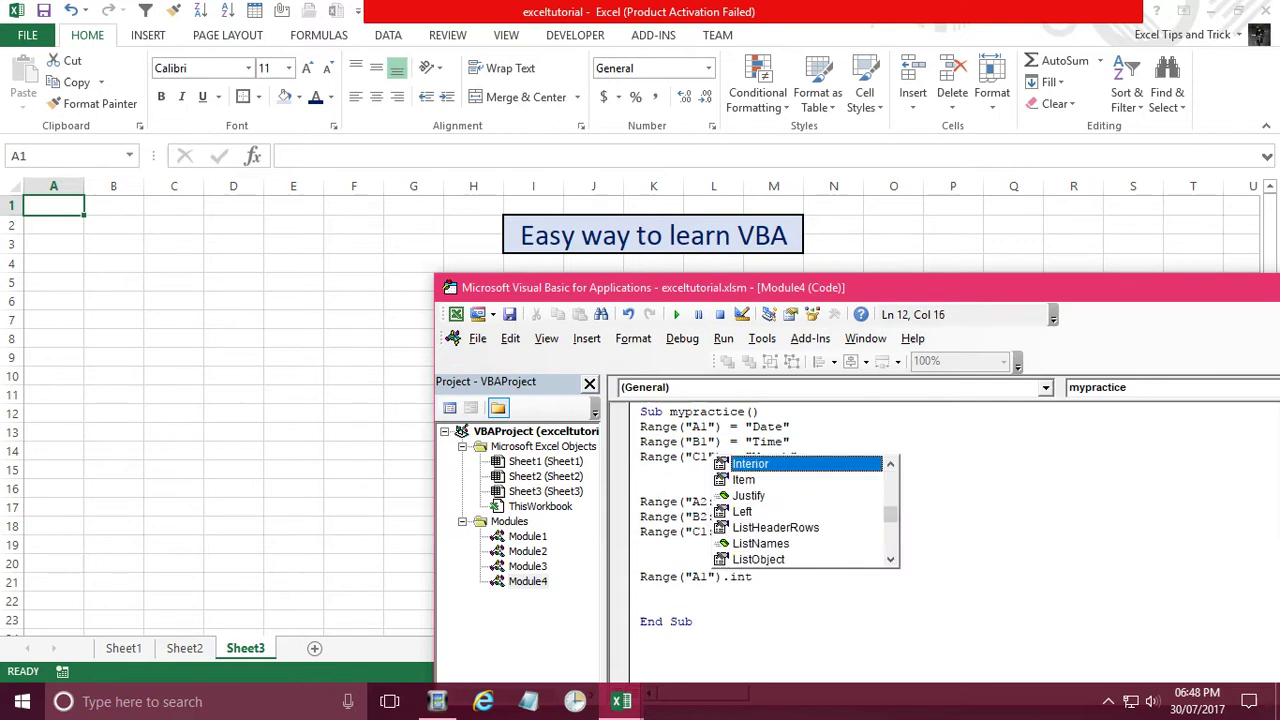
key(Tab)
text(.co)
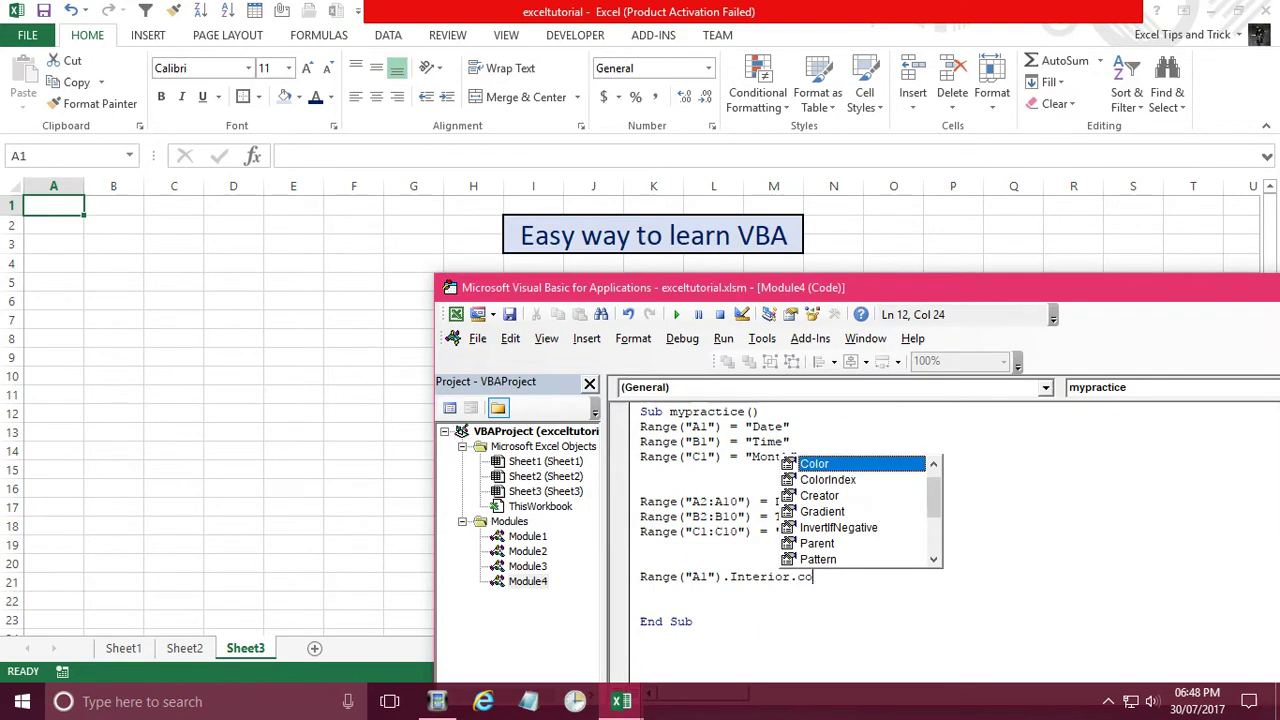
key(Tab)
text(= vbred)
key(Return)
Step: Add Range("B1").Interior.Color = vbBlue to fill B1 blue
text(Range("B1)
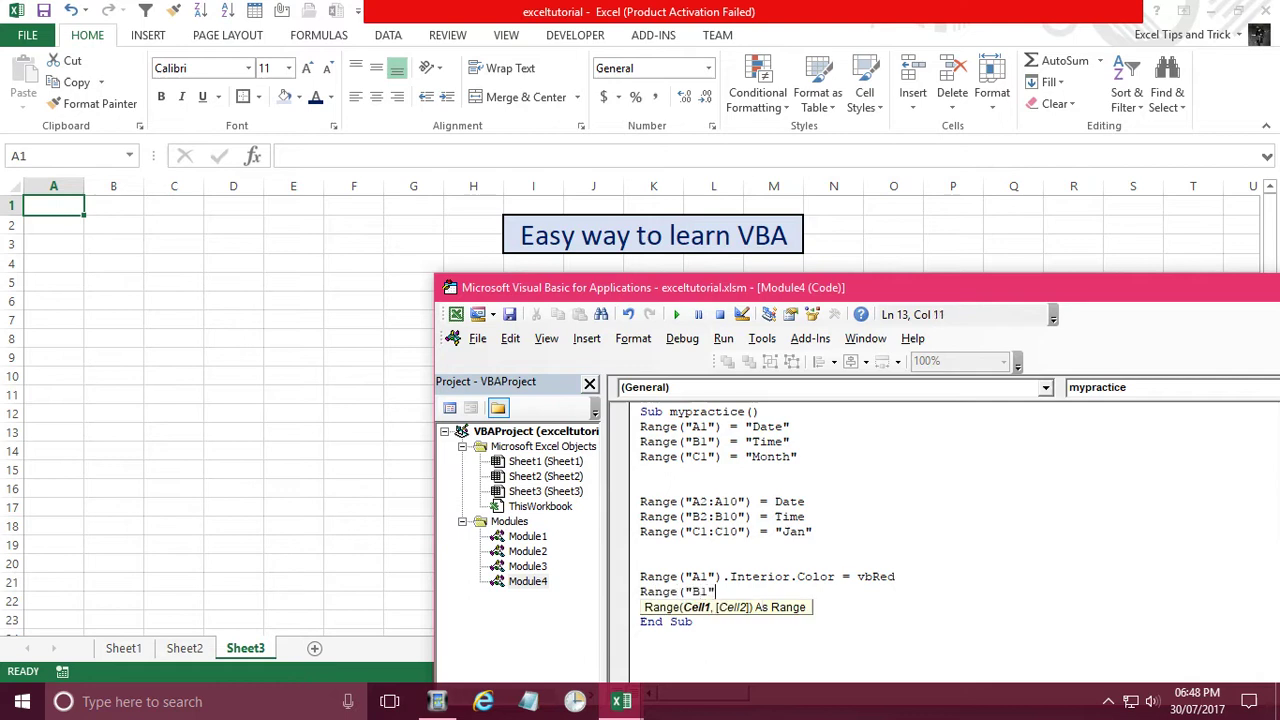
text(").Int)
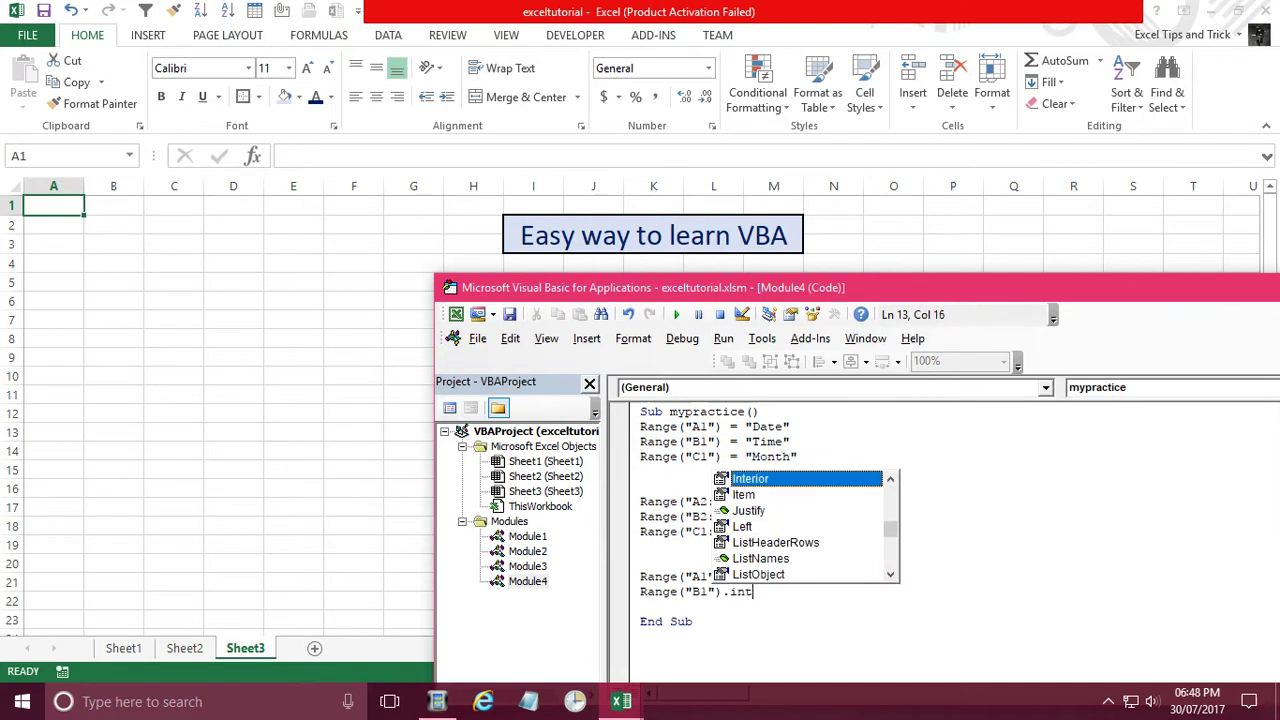
key(Tab)
text(.Co)
key(Tab)
text(= vbBlue)
key(Return)
Step: Add Range("C1").Interior.Color = vbGreen to fill C1 green
text(Range("C1"))
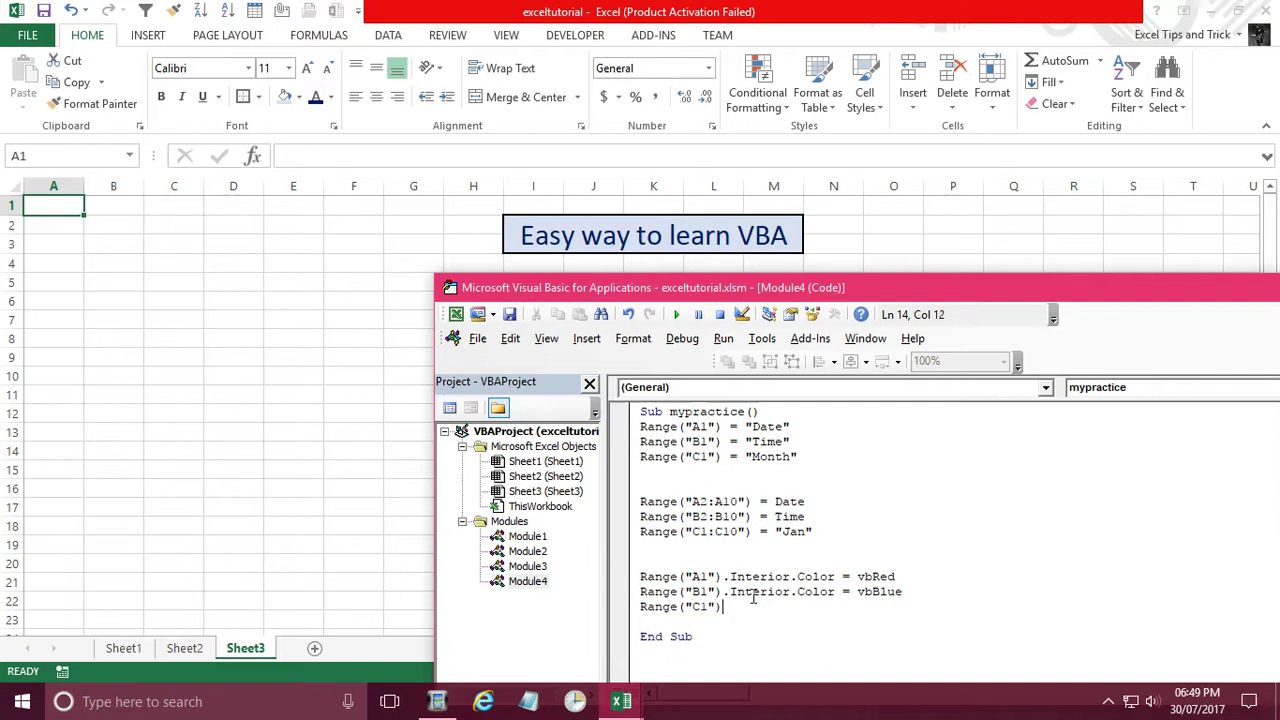
text(.int)
key(Tab)
text(.co)
key(Tab)
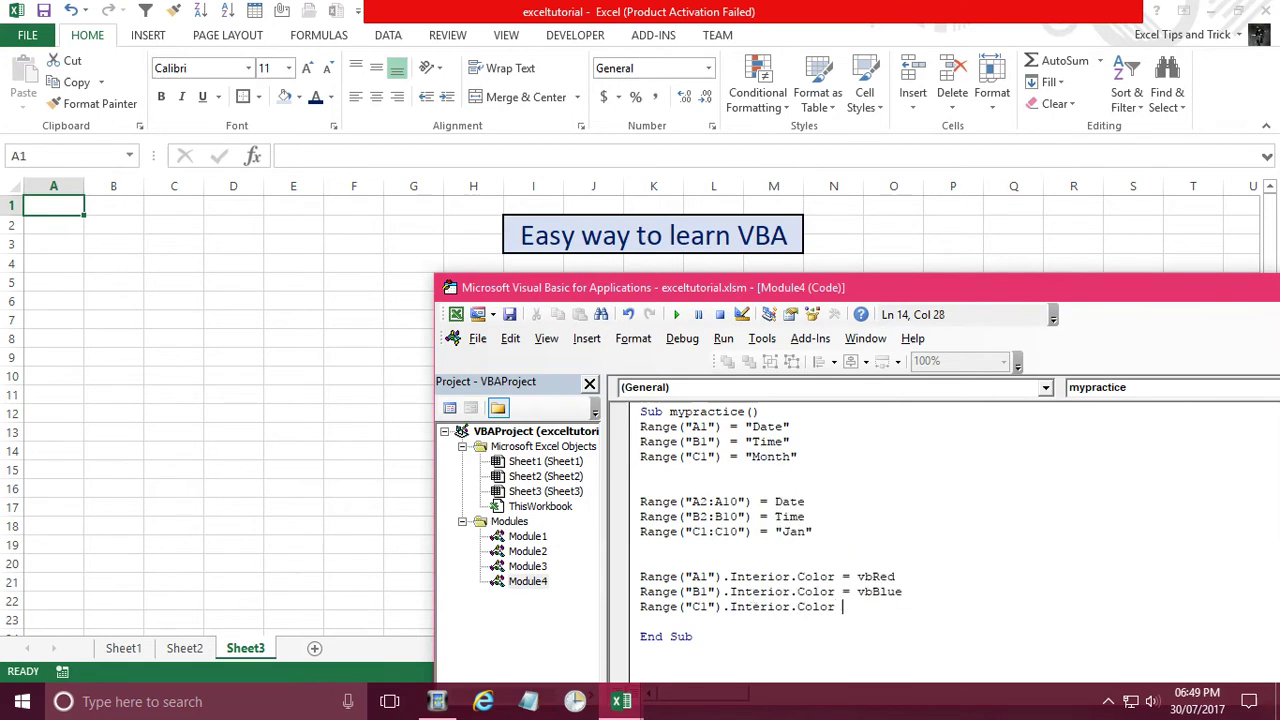
text(= vb)
text(green)
key(Return)
key(Return)
key(Return)
click(641, 636)
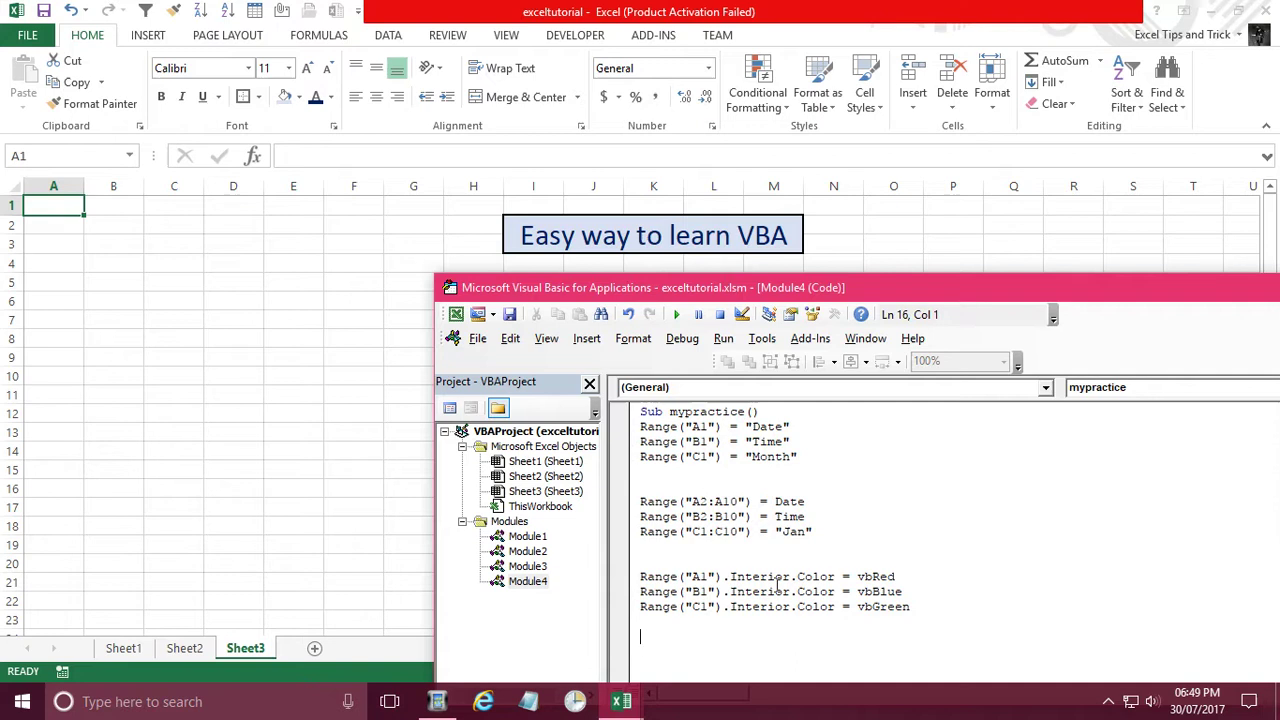
text(Range()
text("A1)
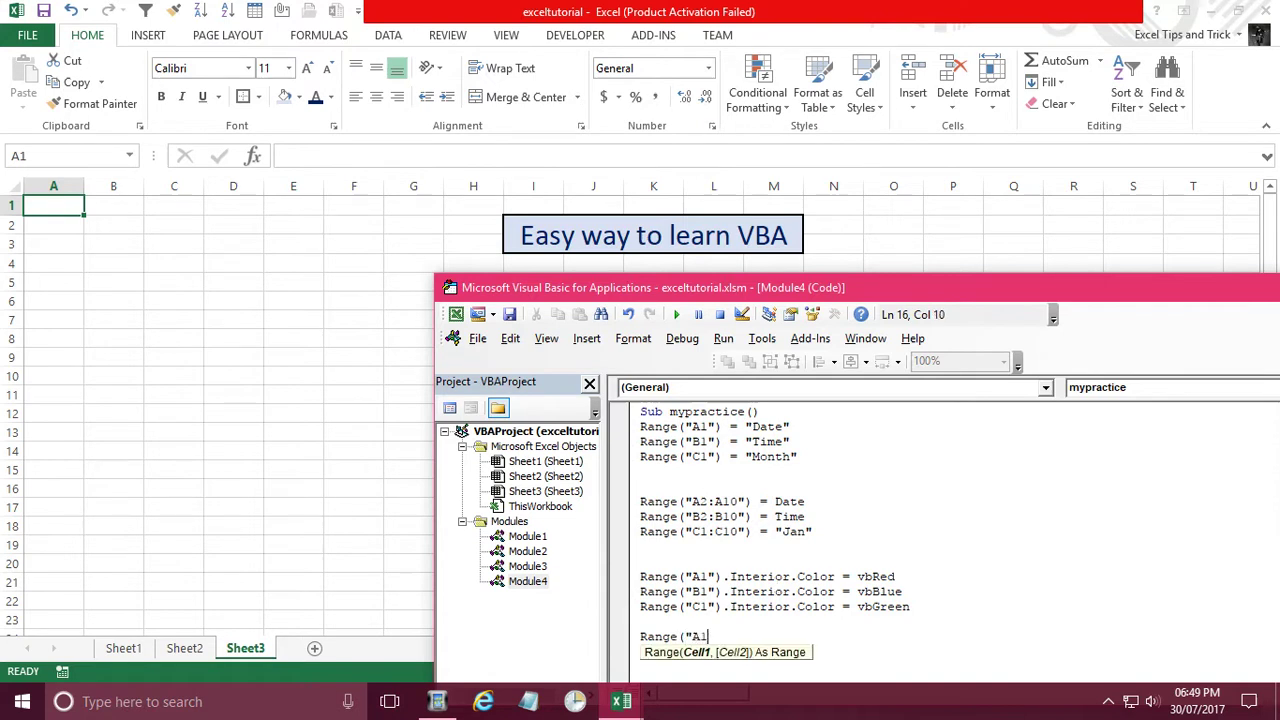
text(:C10)
text(").n)
Step: Complete the line Range("A1:C10").Borders.LineStyle = True using IntelliSense
key(BackSpace)
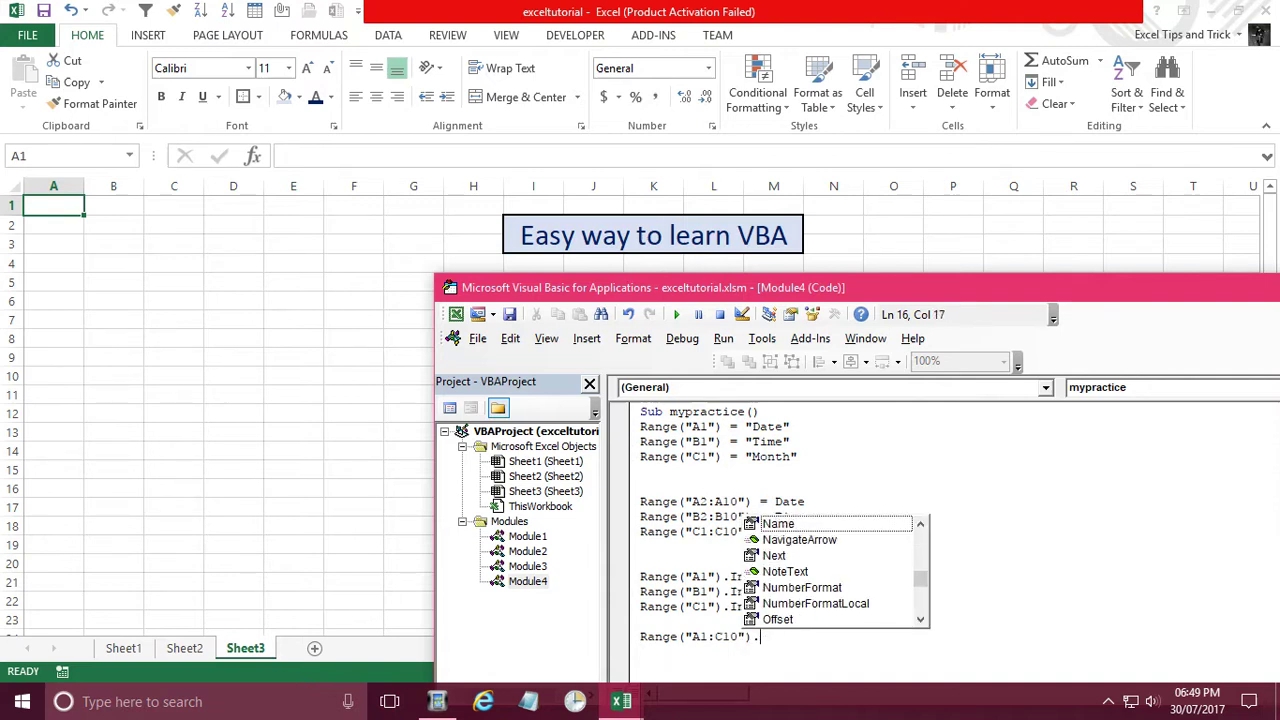
text(bo)
key(Tab)
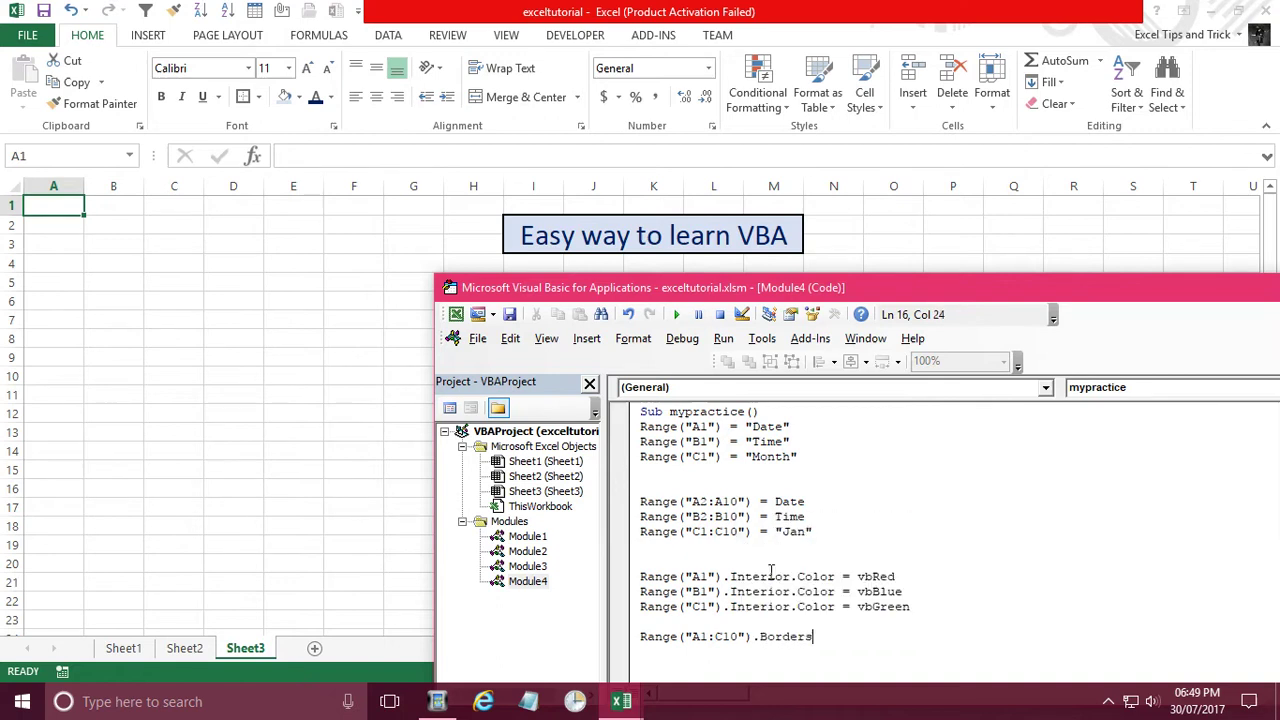
text(.)
key(Down)
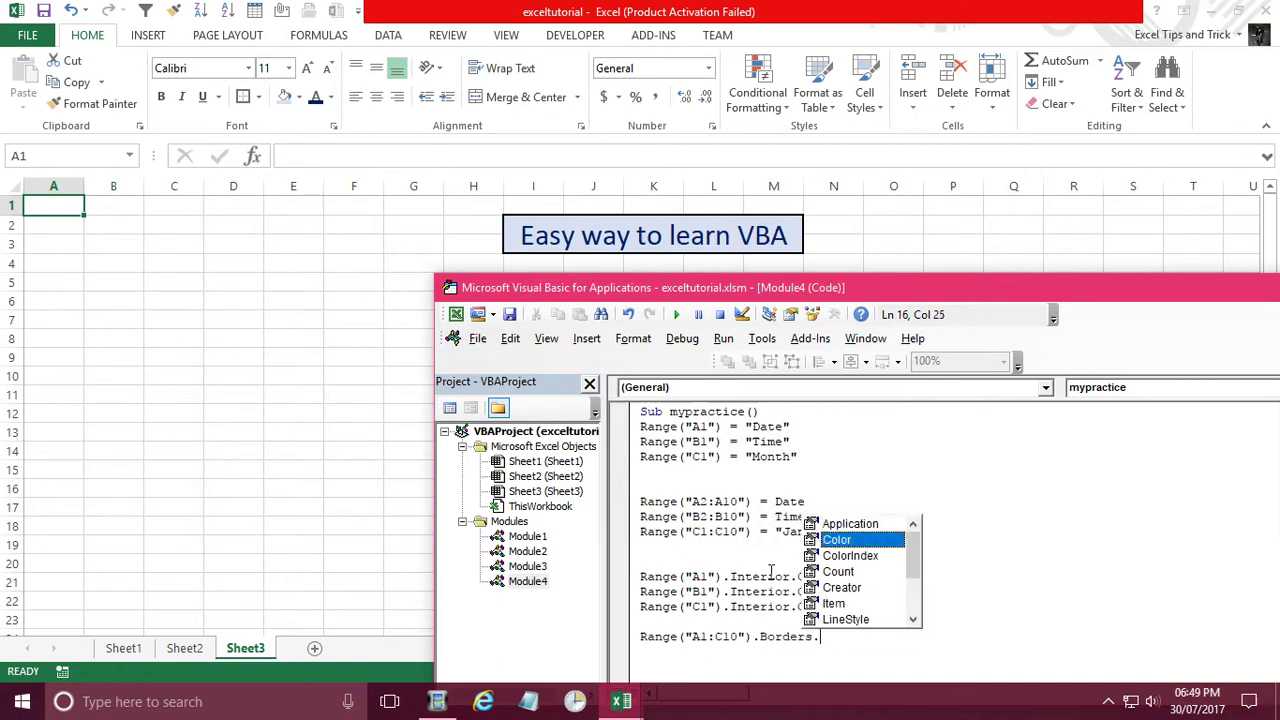
key(Down)
key(Up)
key(Down)
key(Down)
key(Down)
key(Down)
key(Down)
key(Tab)
text(=)
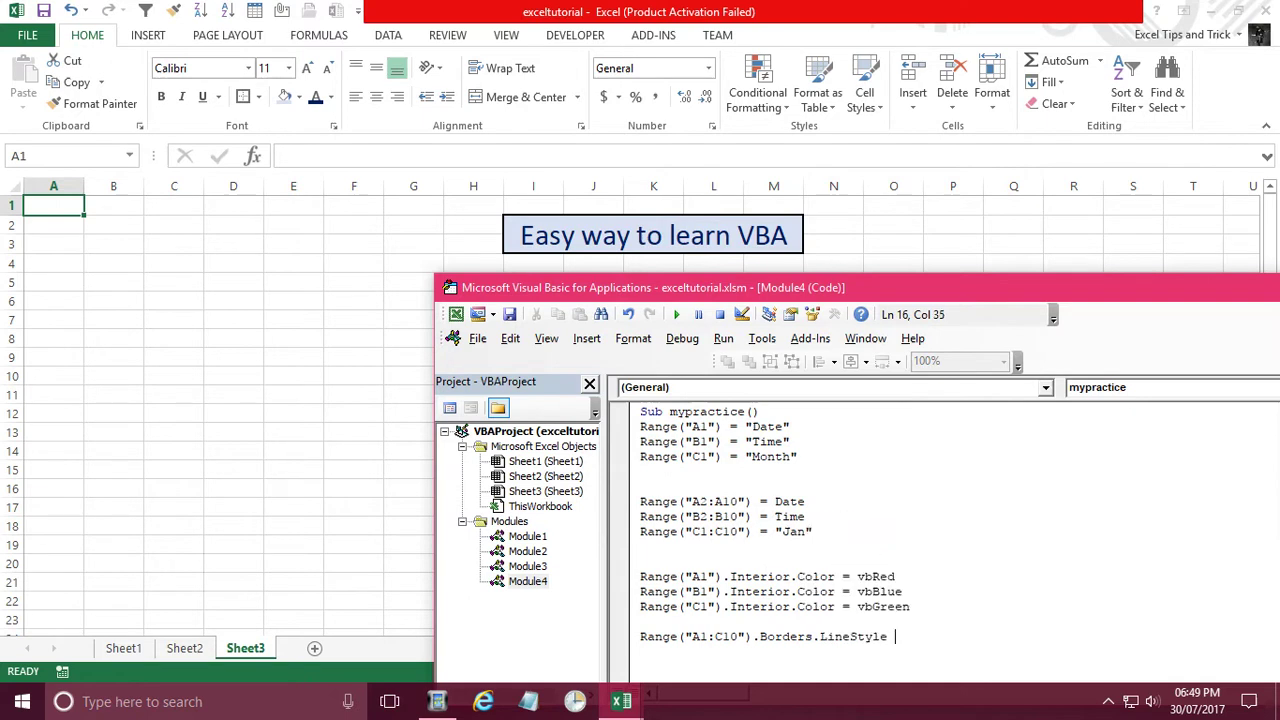
text( True)
key(Return)
scroll(760, 595, down, 1)
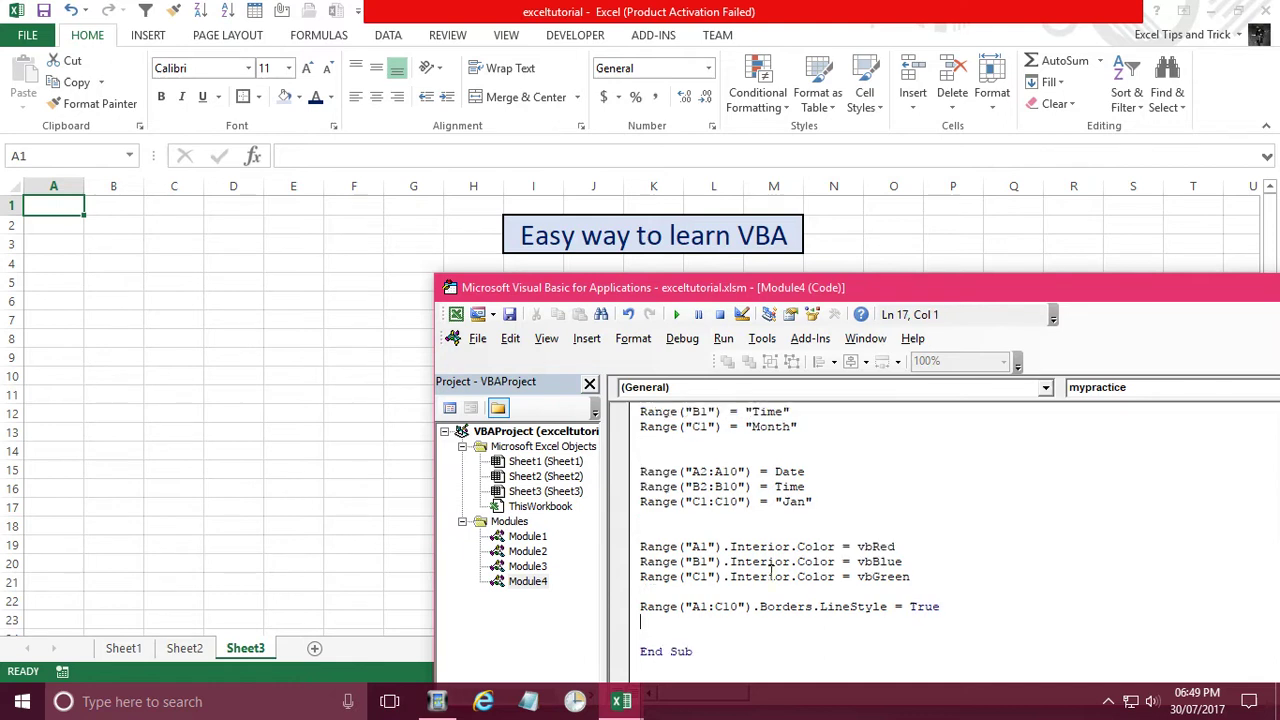
Step: Add Range("A1:C10").Font.Bold = True and Range("A1:C10").Font.Color = vbYellow lines
text(Range("A1:C10)
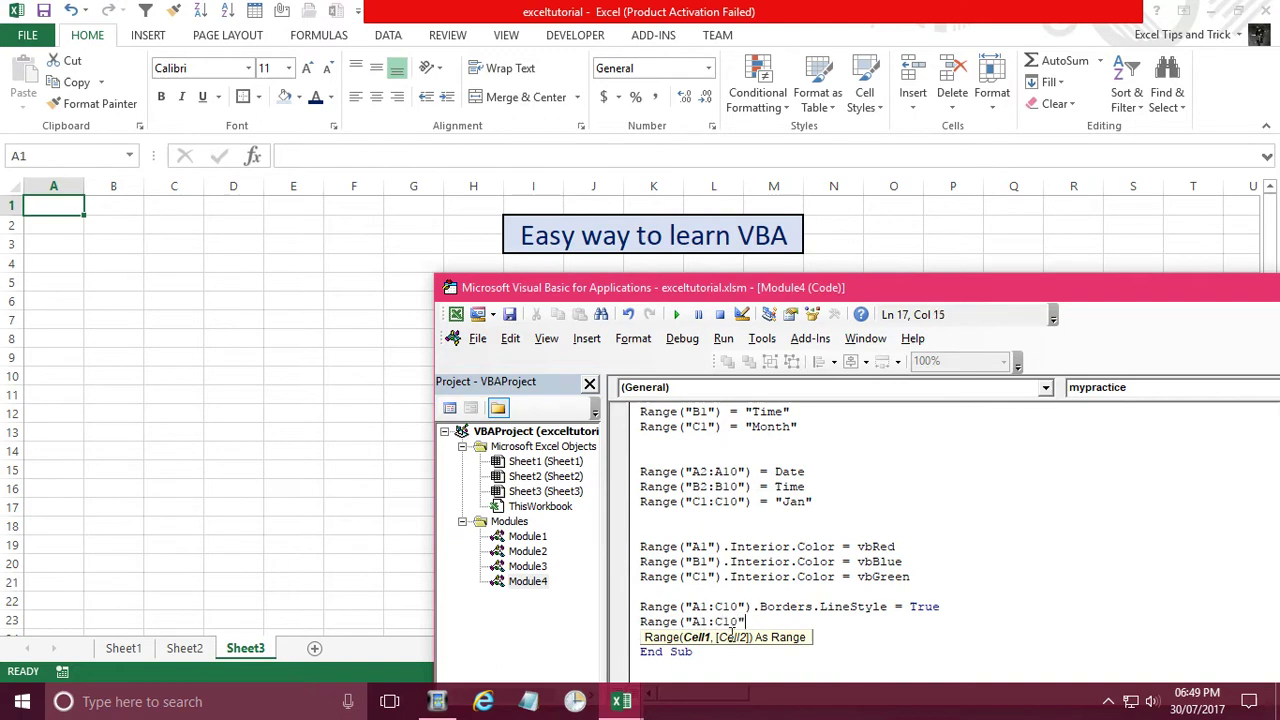
text(").Font.)
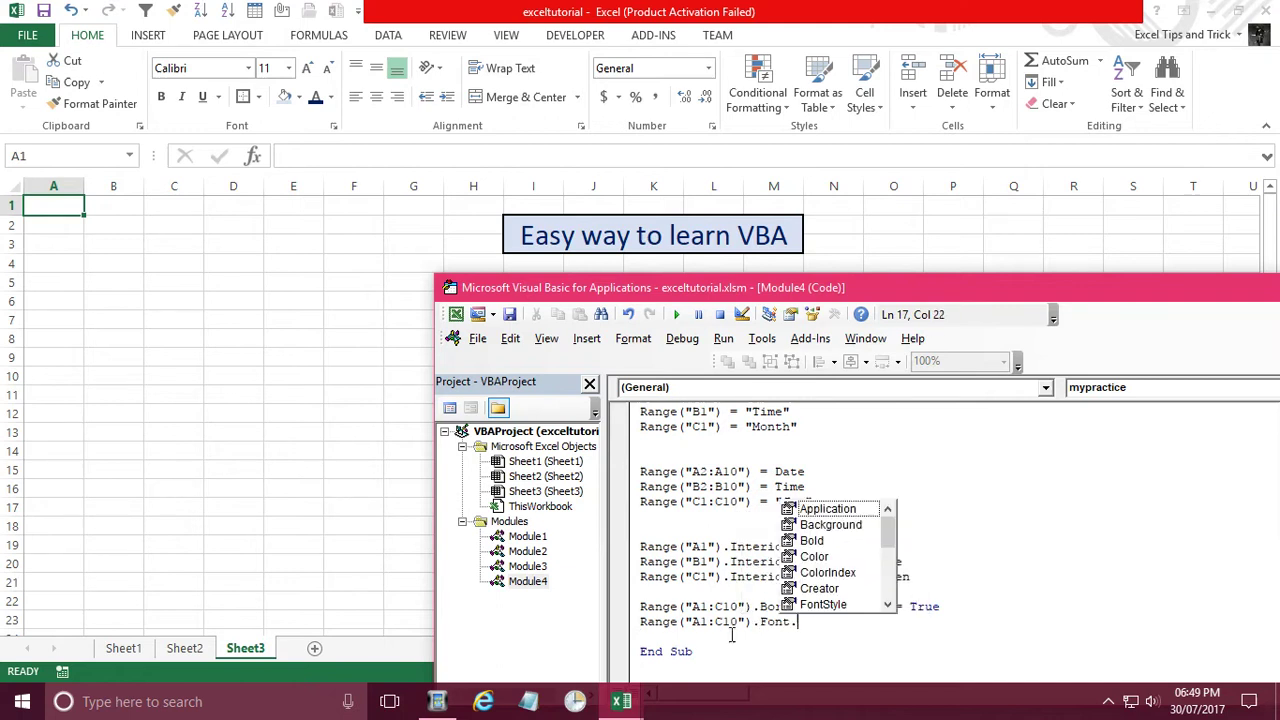
text(Bold )
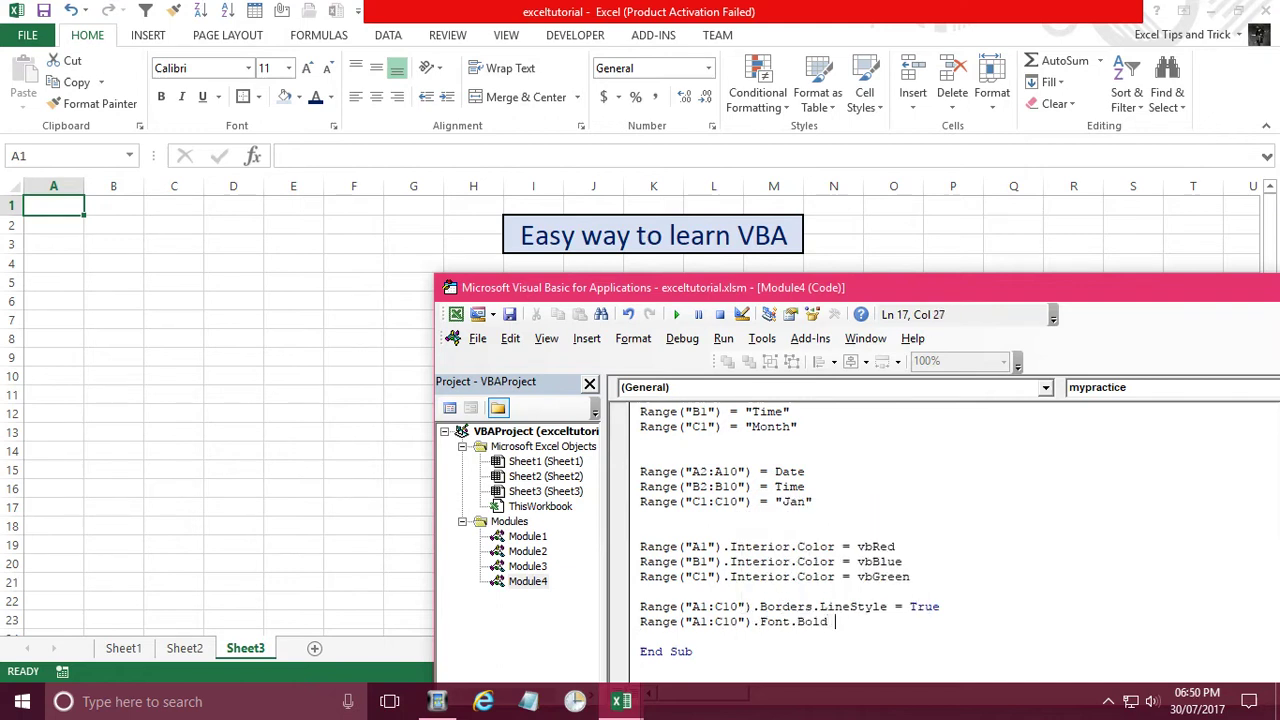
text(= )
text(true)
key(Return)
text(Range()
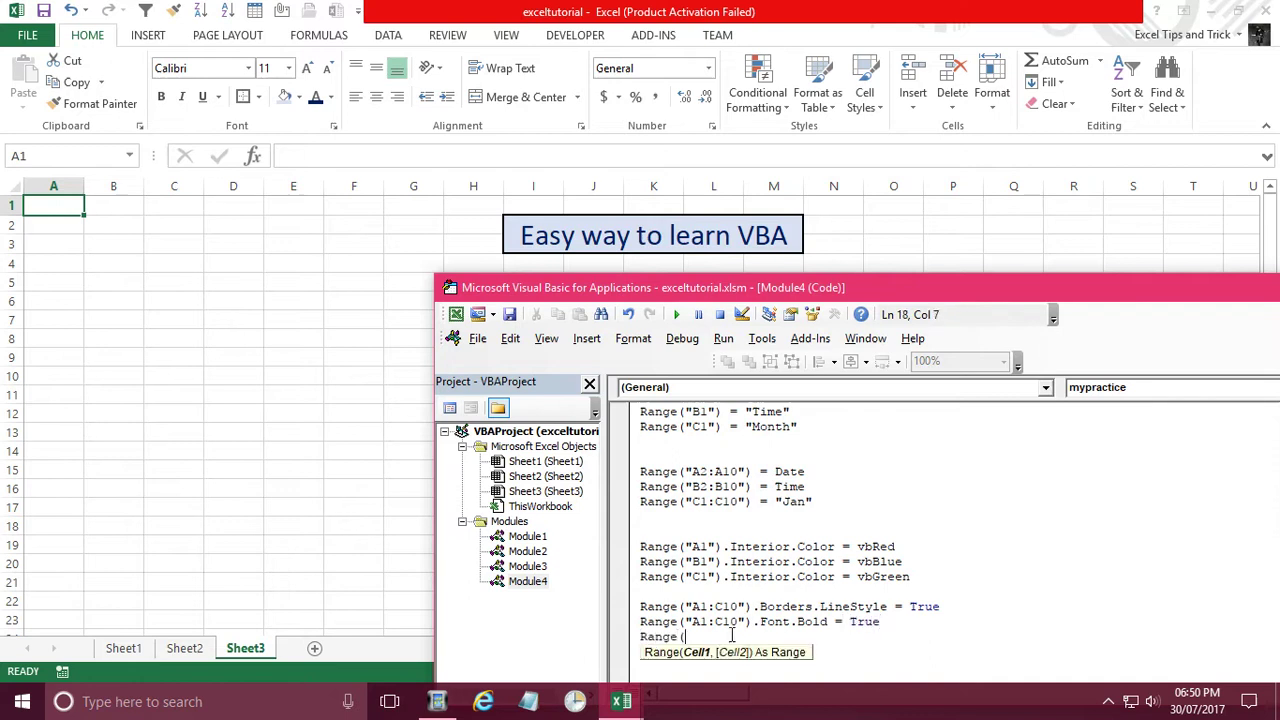
text("A1:C10)
text("))
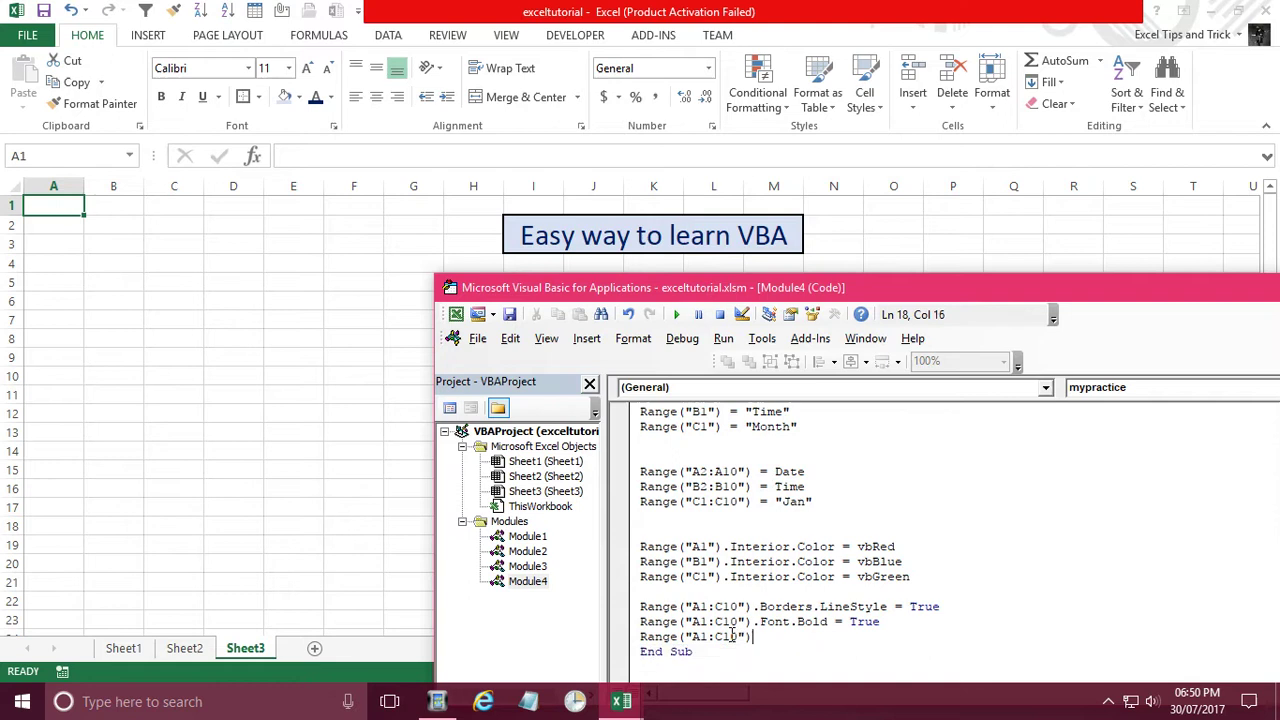
text(.Fo)
key(Tab)
text(.)
key(Down)
key(Down)
key(Down)
key(space)
text(= vbyellow)
key(Up)
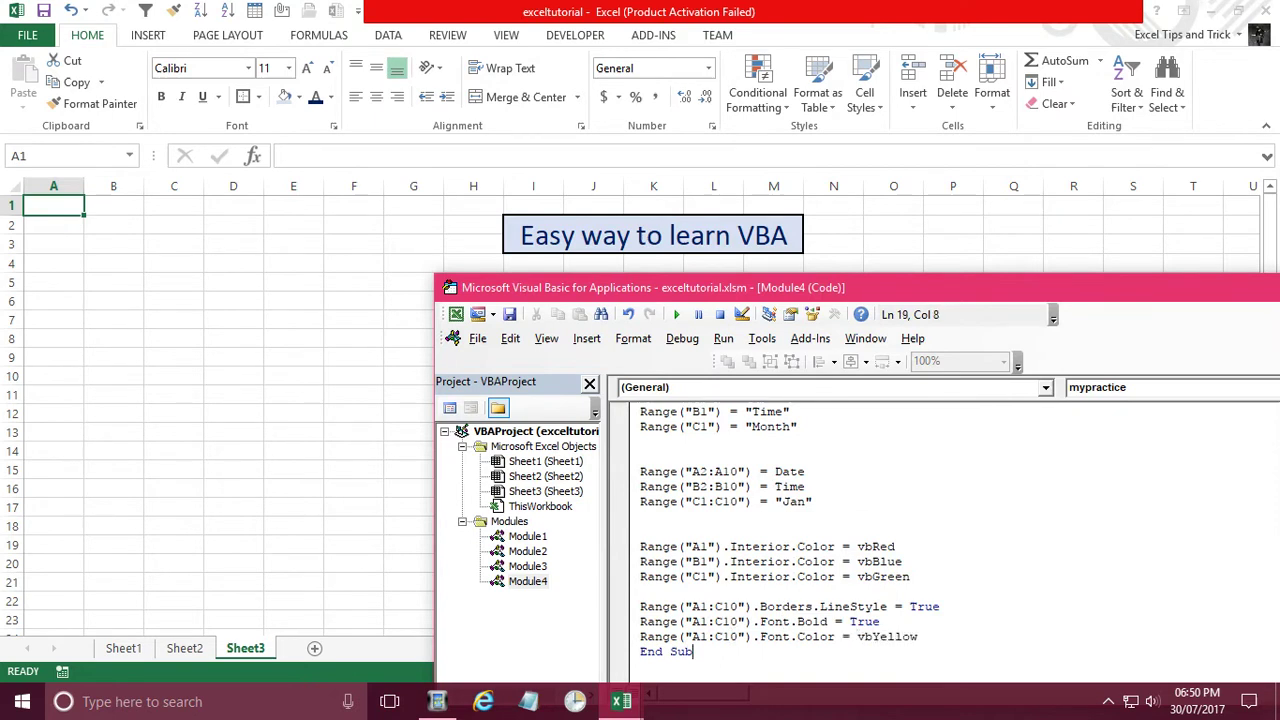
key(Down)
key(Down)
key(shift+Home)
text(.)
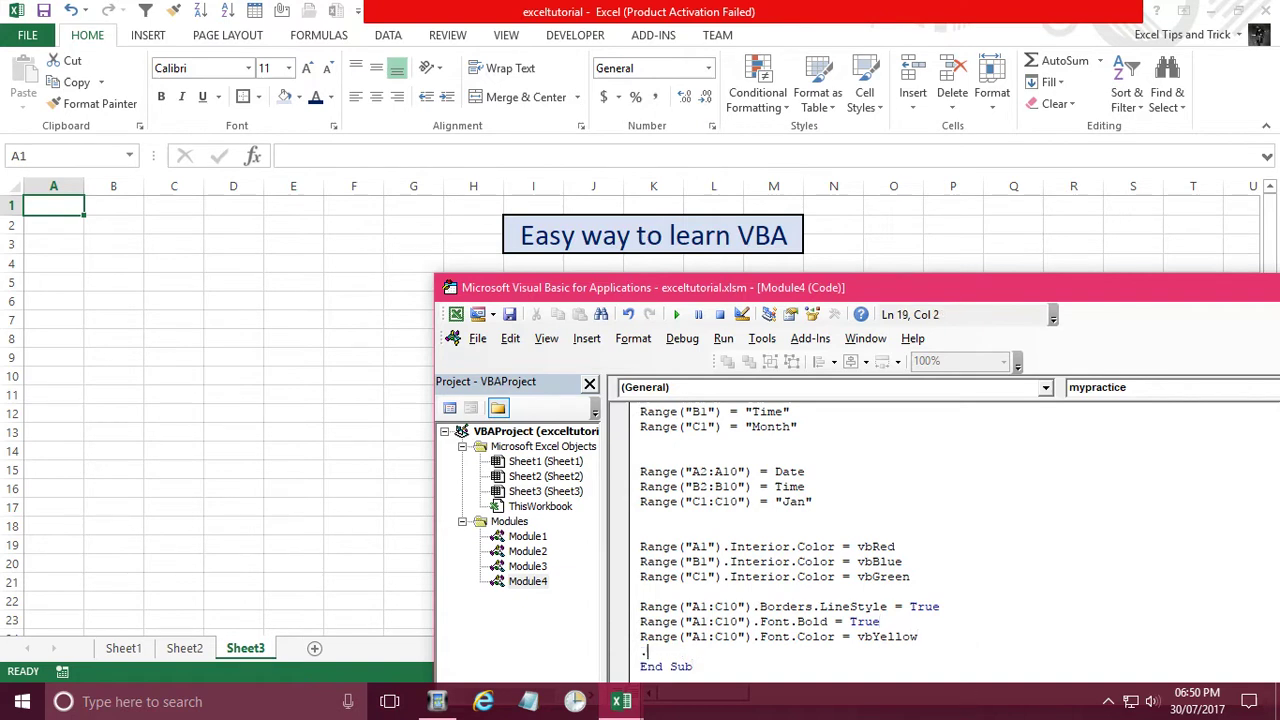
key(Down)
Step: Dismiss the compile error, delete the stray period, and add blank lines before End Sub
click(647, 421)
drag(730, 297, 730, 177)
key(BackSpace)
scroll(803, 557, down, 1)
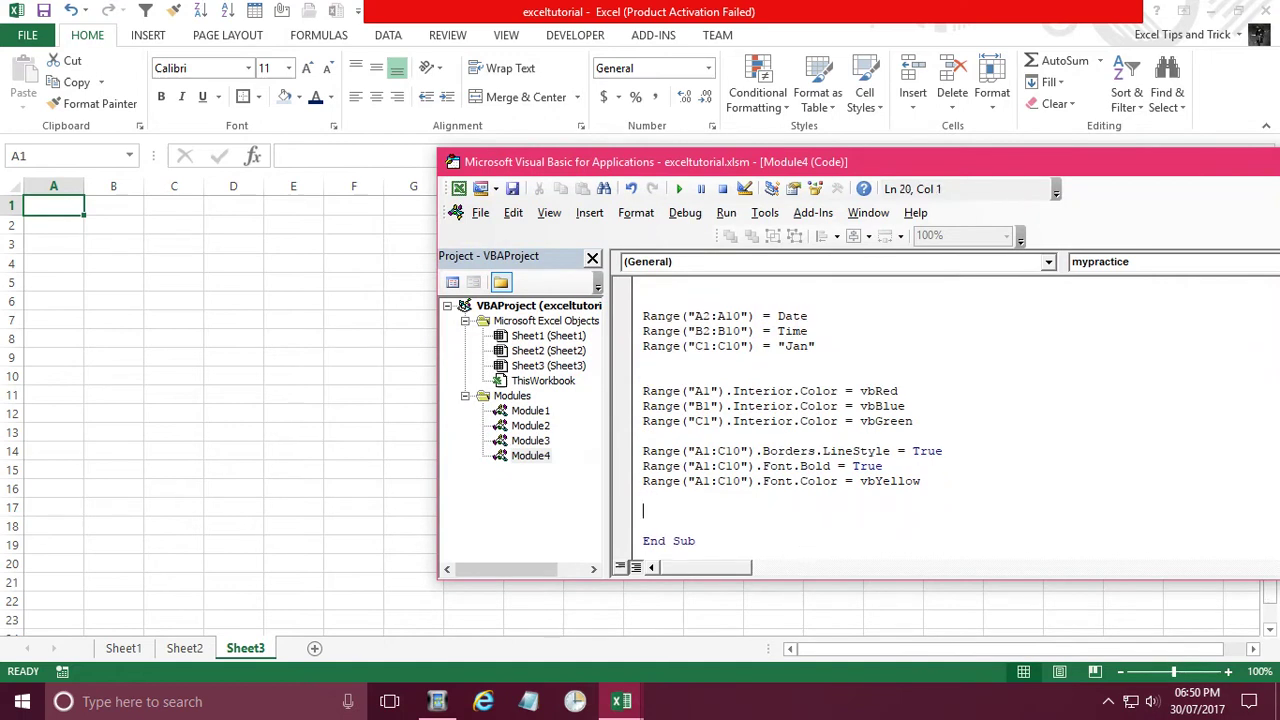
key(Return)
key(Return)
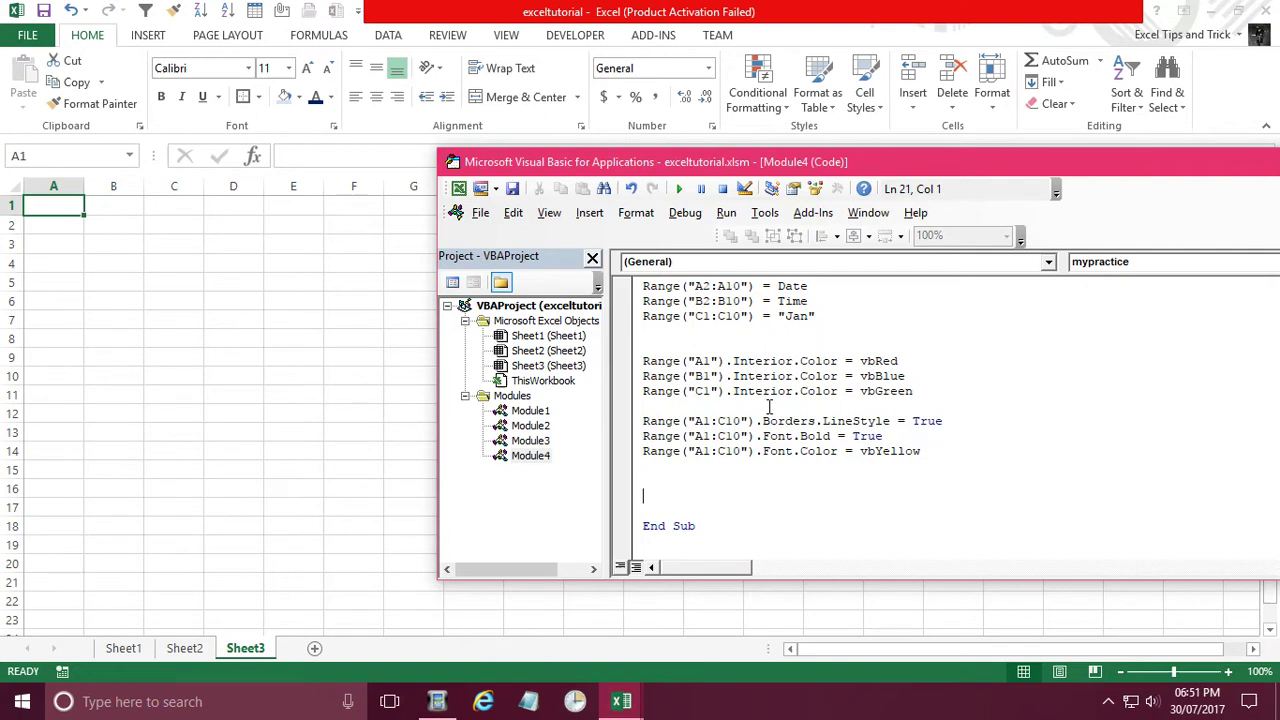
Step: Review the mypractice code and place the cursor in the Sub mypractice() line
scroll(950, 428, up, 2)
scroll(950, 430, down, 2)
scroll(810, 458, up, 2)
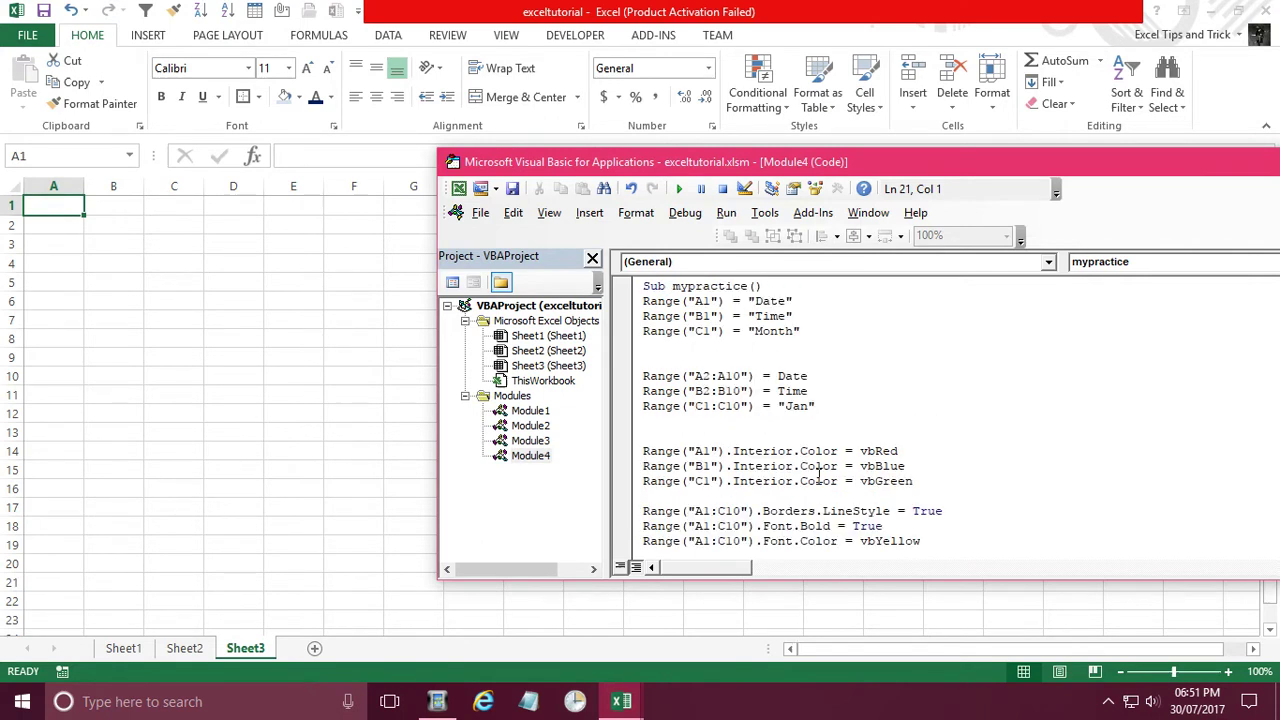
scroll(800, 460, down, 2)
scroll(751, 428, up, 2)
click(717, 286)
scroll(862, 317, down, 1)
scroll(862, 317, up, 1)
Step: Start stepping mypractice with F8, reset the run, and return the cursor to the macro
key(F8)
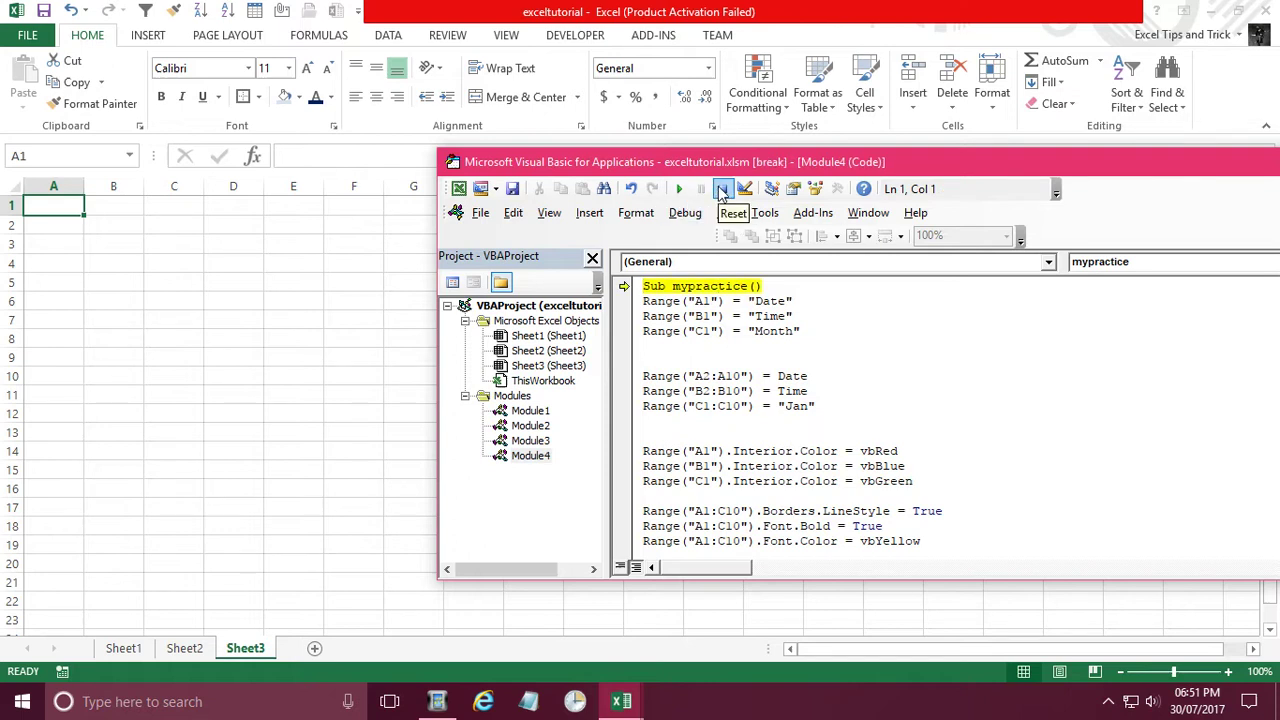
click(721, 190)
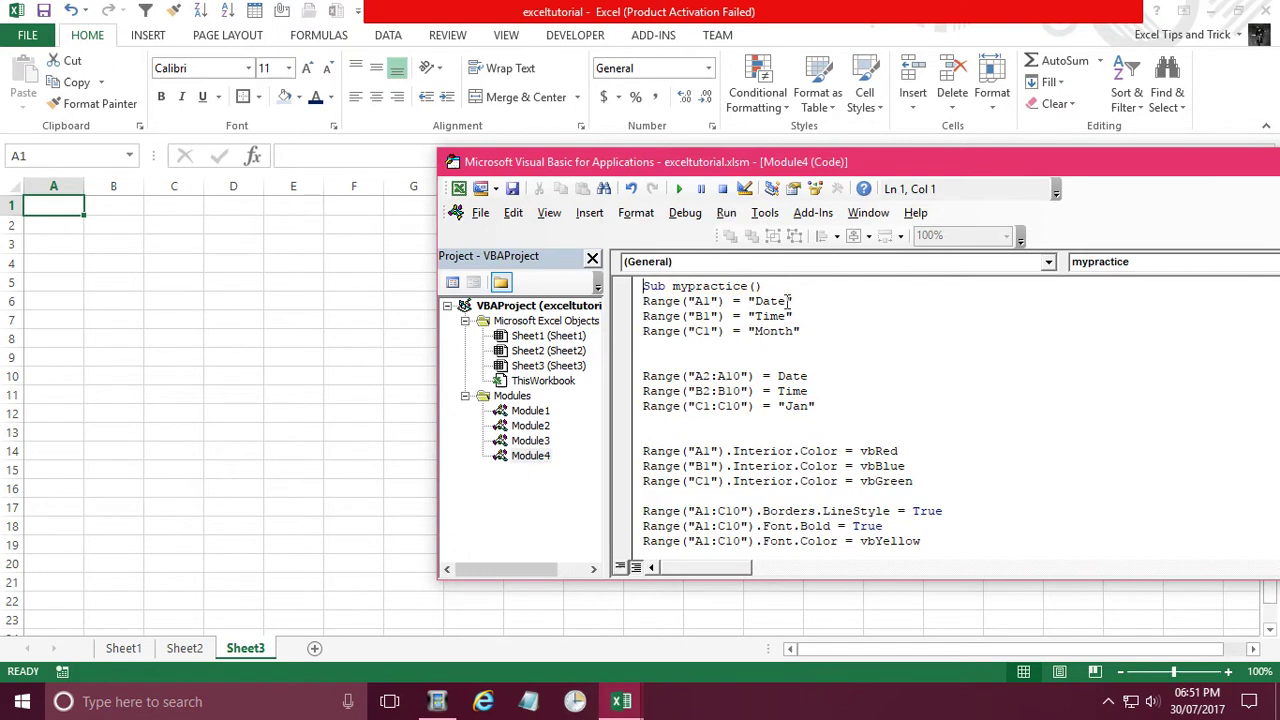
click(721, 292)
Step: Step with F8 through the header lines, writing Date, Time and Month into A1:C1
key(F8)
key(F8)
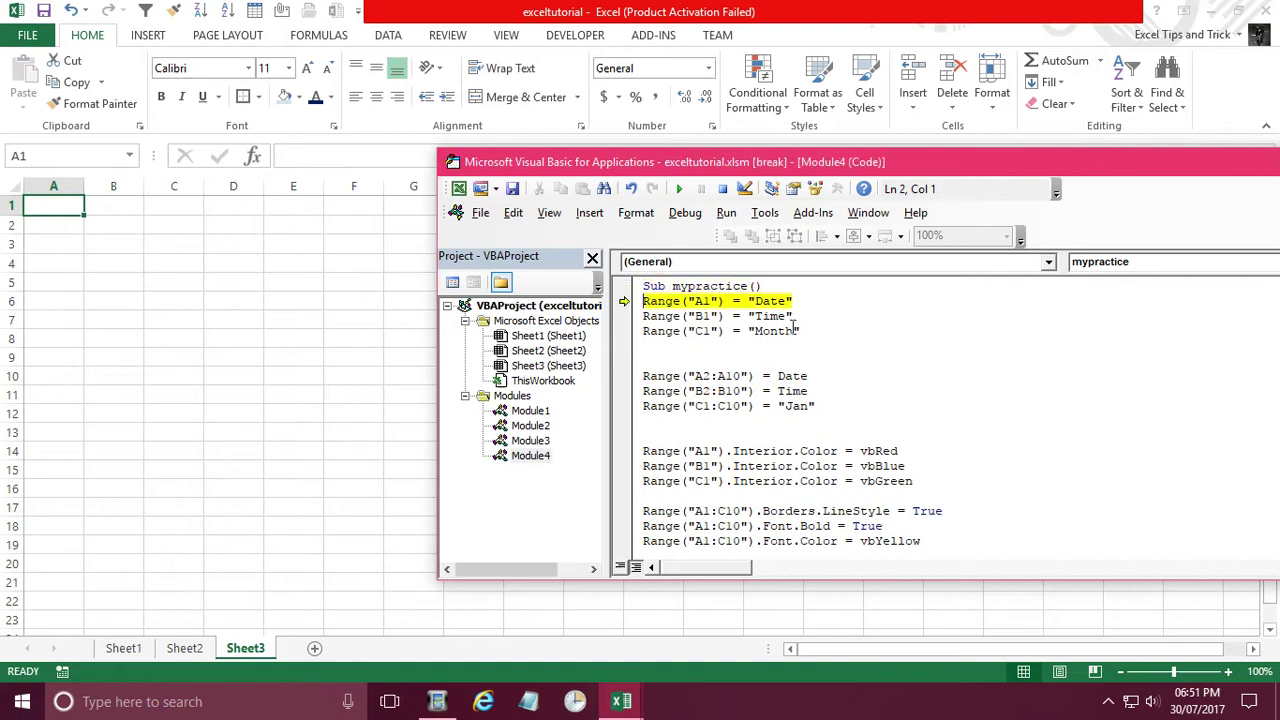
key(F8)
drag(810, 172, 819, 218)
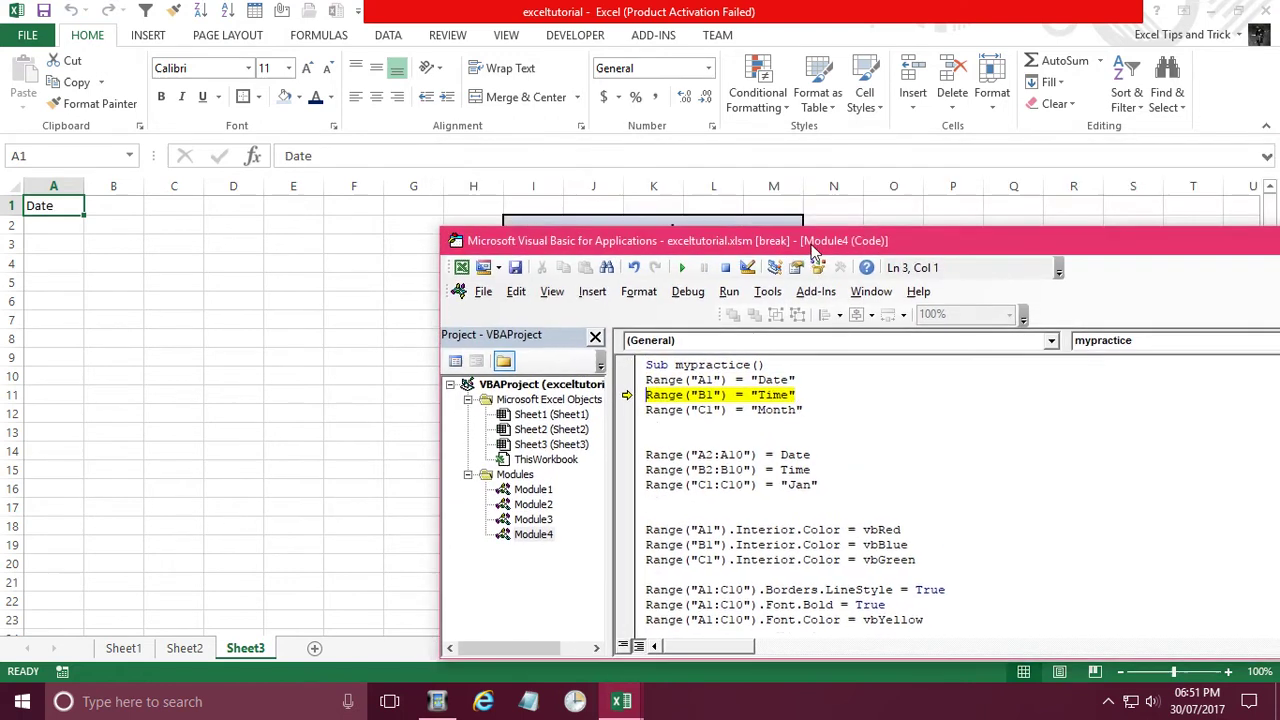
key(F8)
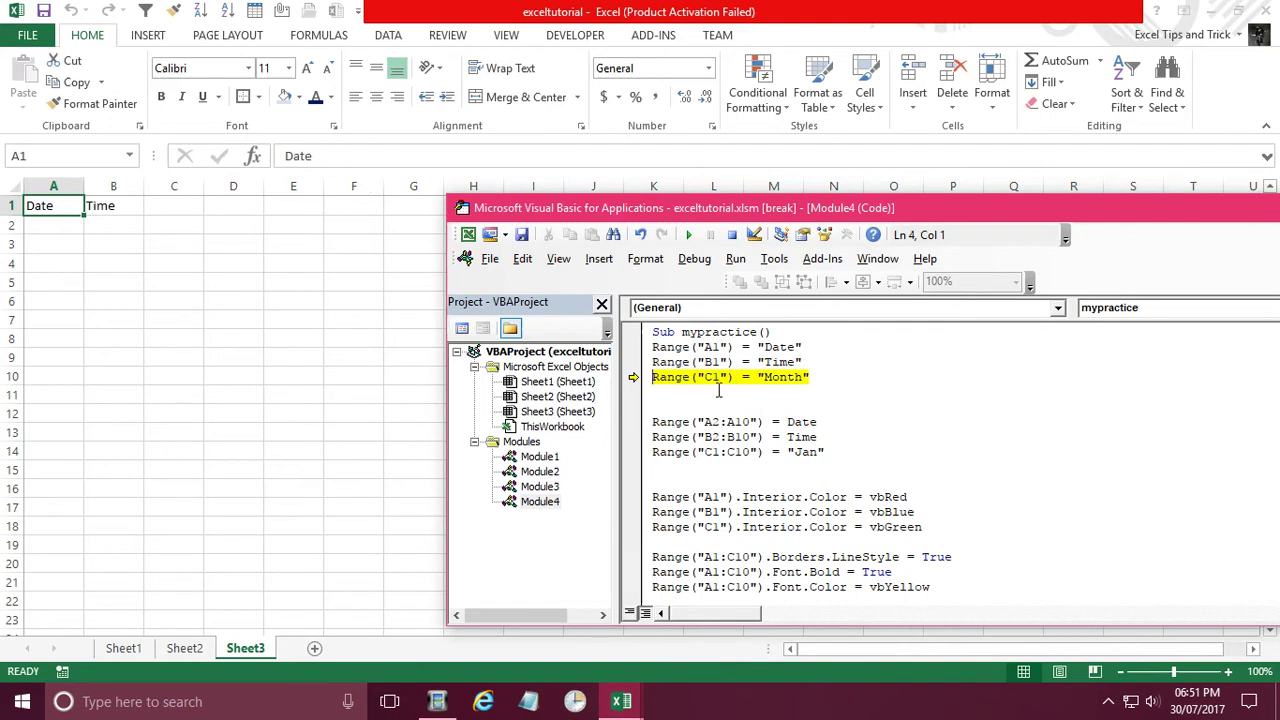
key(F8)
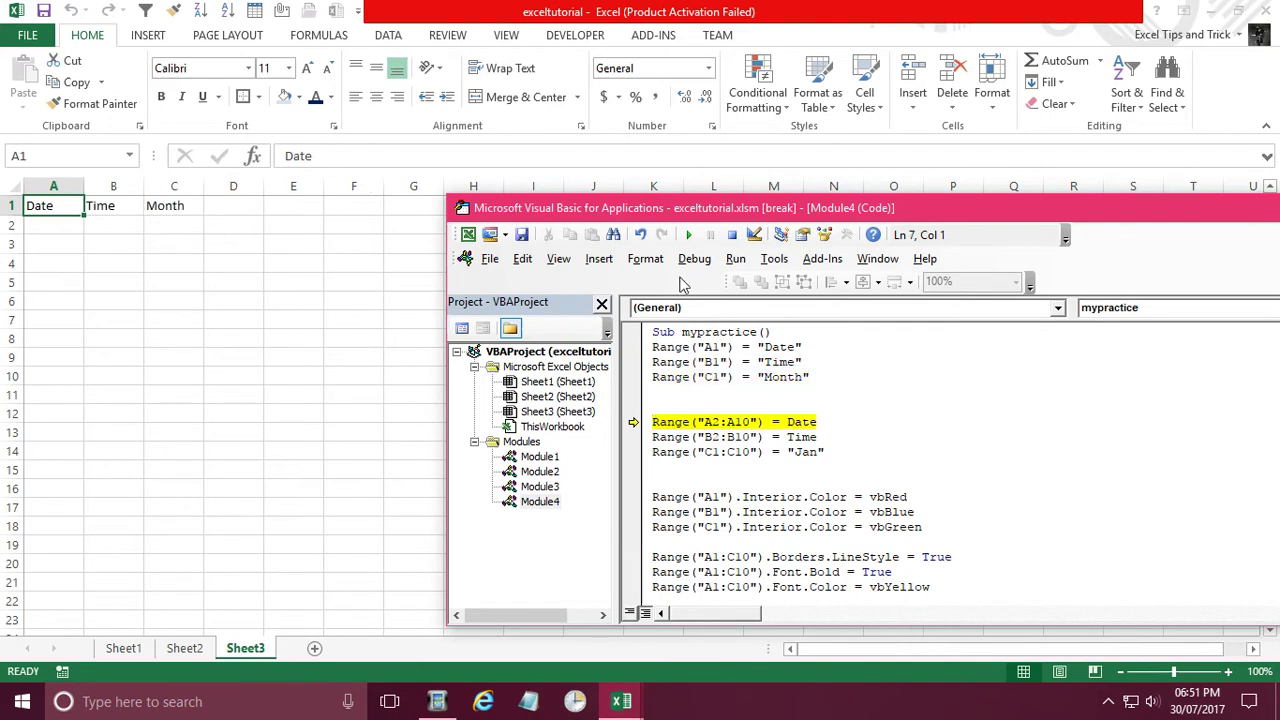
drag(729, 204, 657, 274)
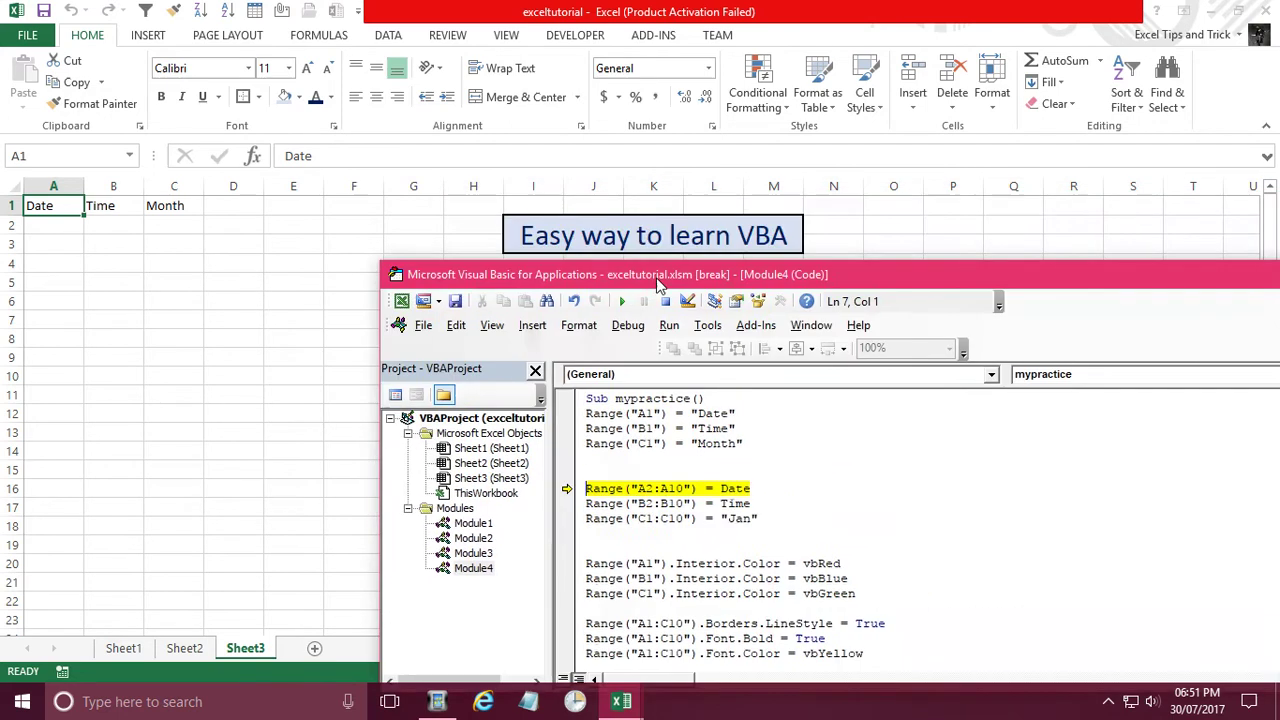
scroll(700, 440, down, 1)
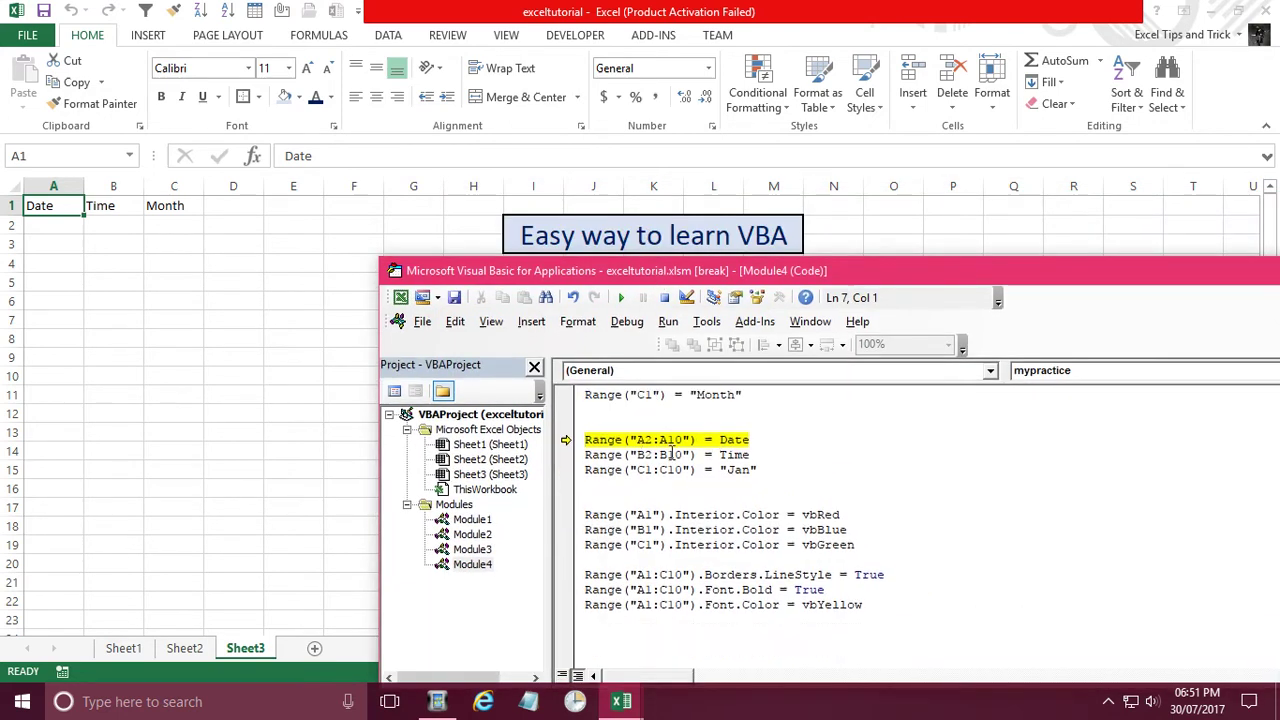
Step: Step the line filling A2:A10 with dates and auto-fit column A
key(F8)
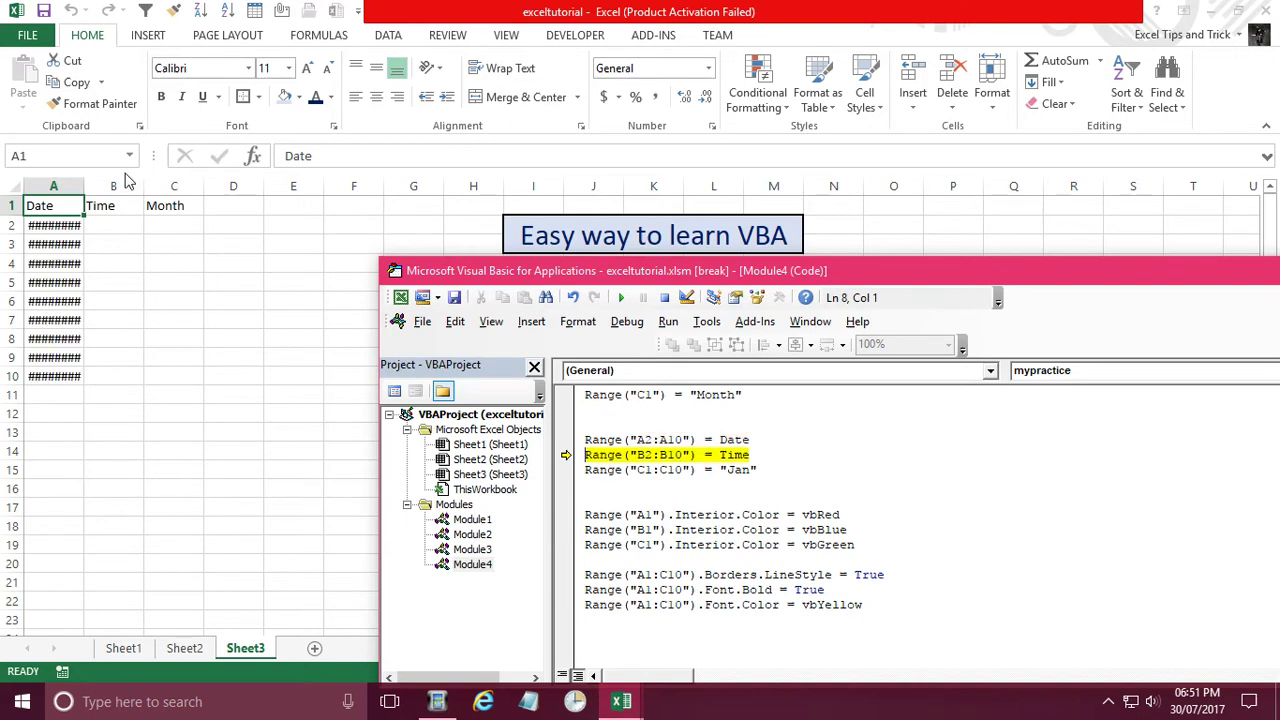
click(96, 197)
double_click(96, 197)
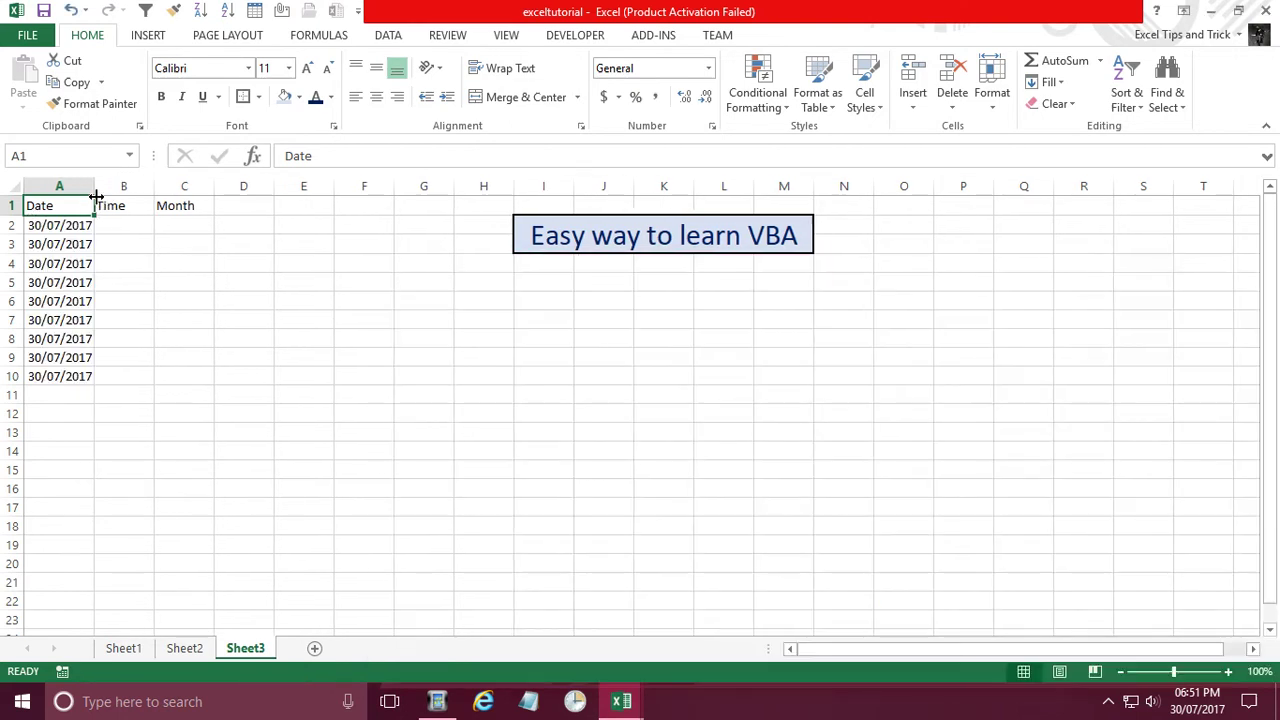
key(alt+F11)
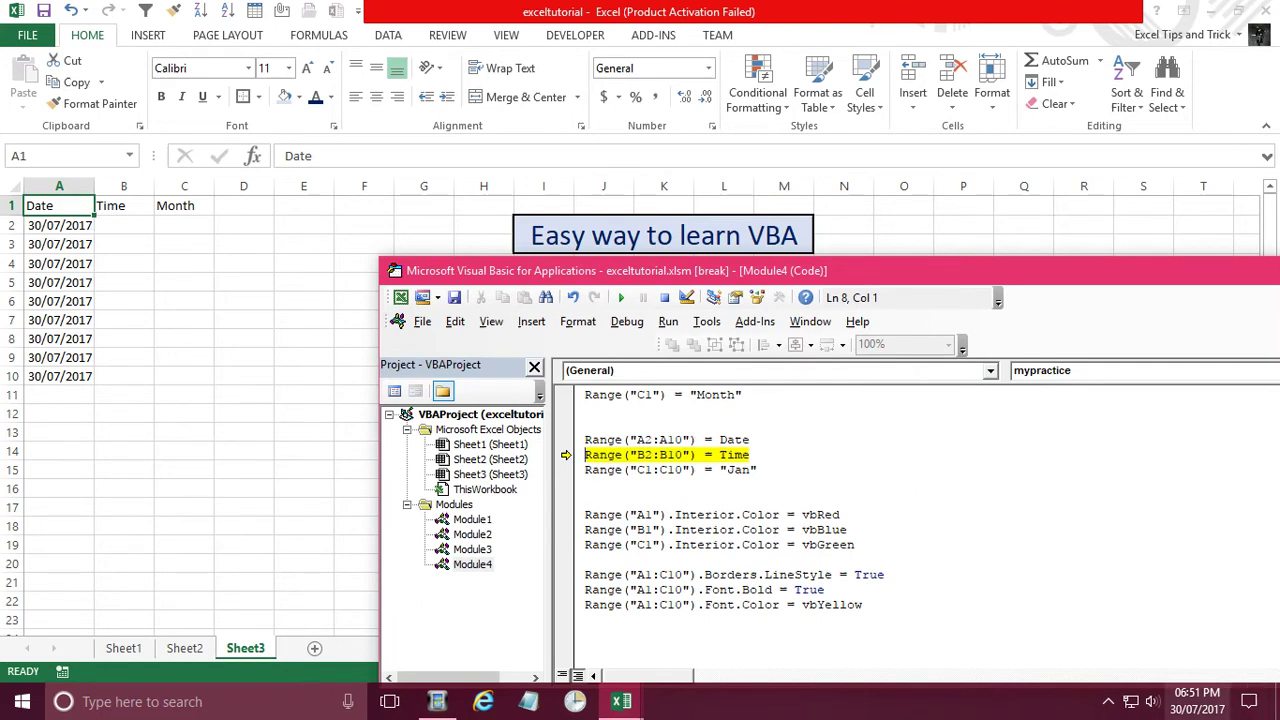
Step: Step the B2:B10 time and C1:C10 Jan fills, widening column B
key(F8)
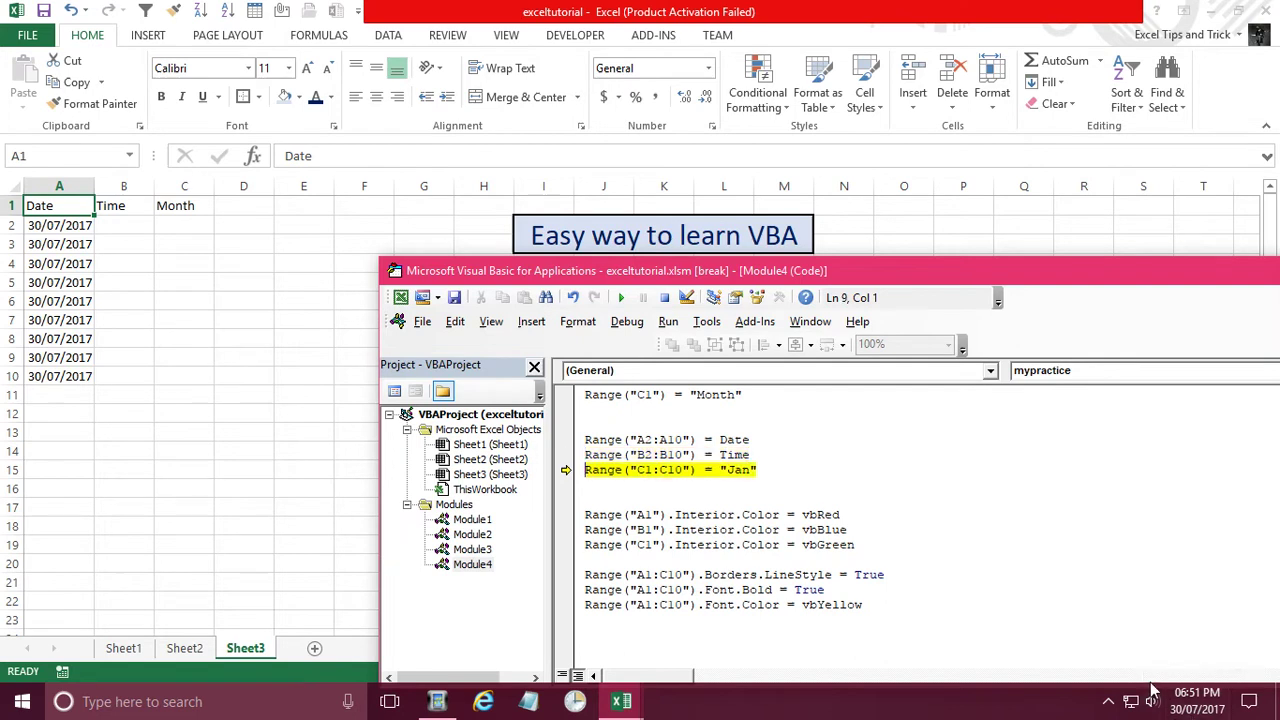
drag(155, 192, 172, 192)
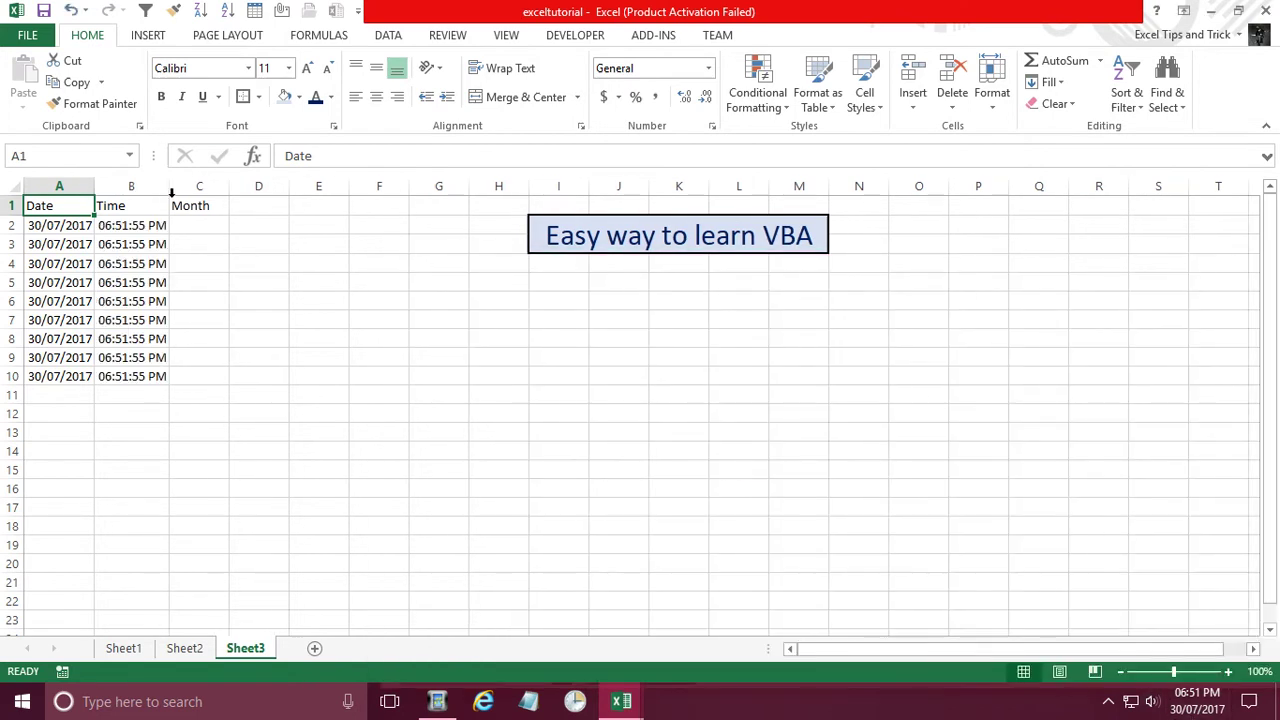
key(alt+F11)
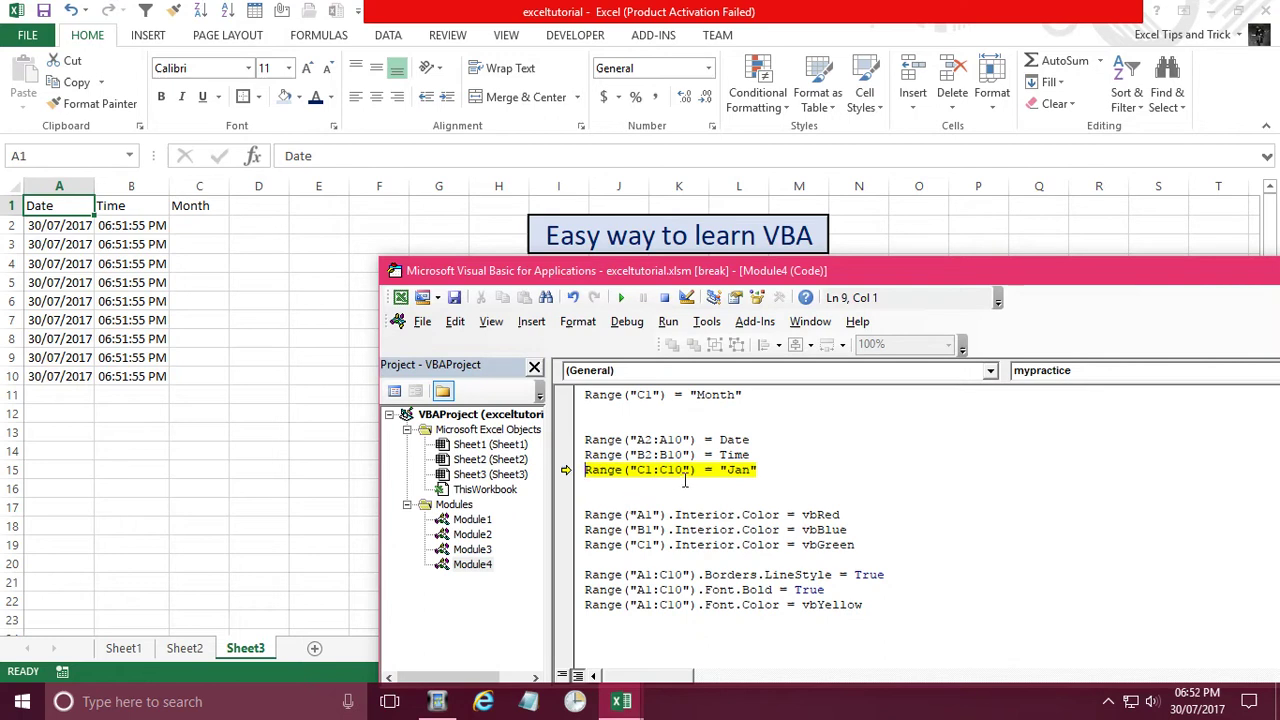
key(F8)
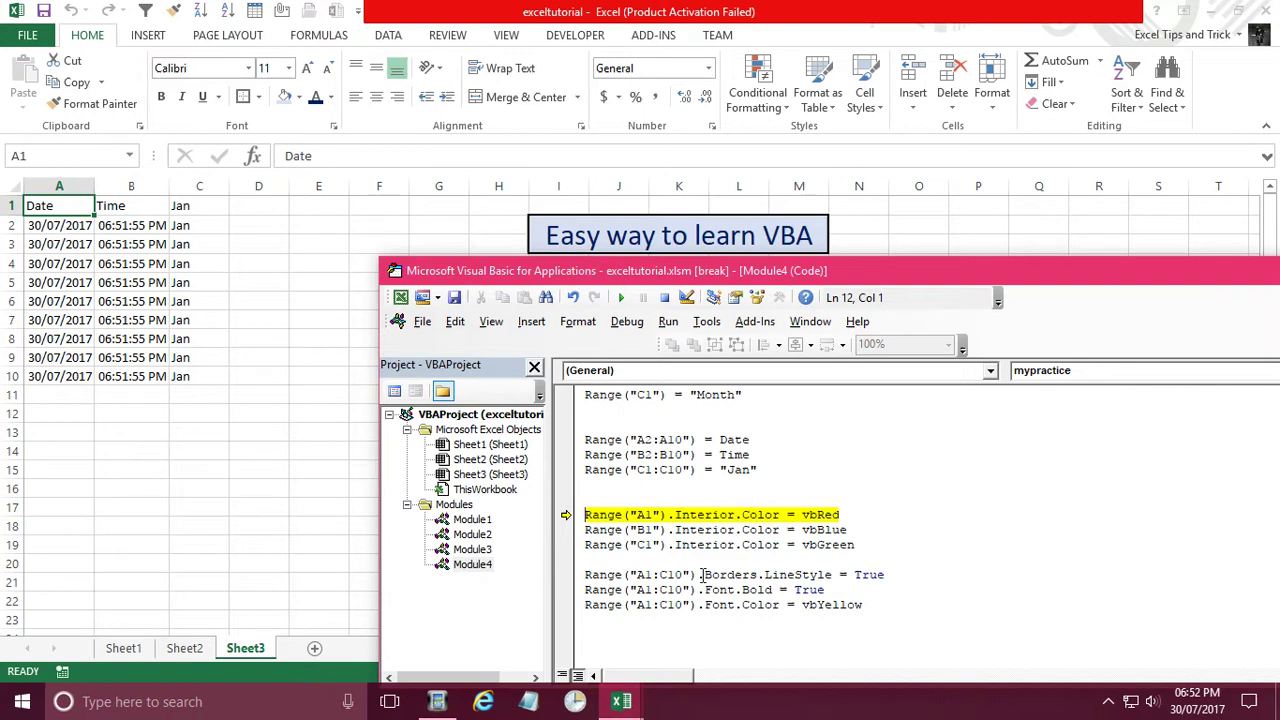
Step: Step the header colour lines, making A1 red, B1 blue and C1 green
mouse_move(676, 540)
mouse_move(822, 518)
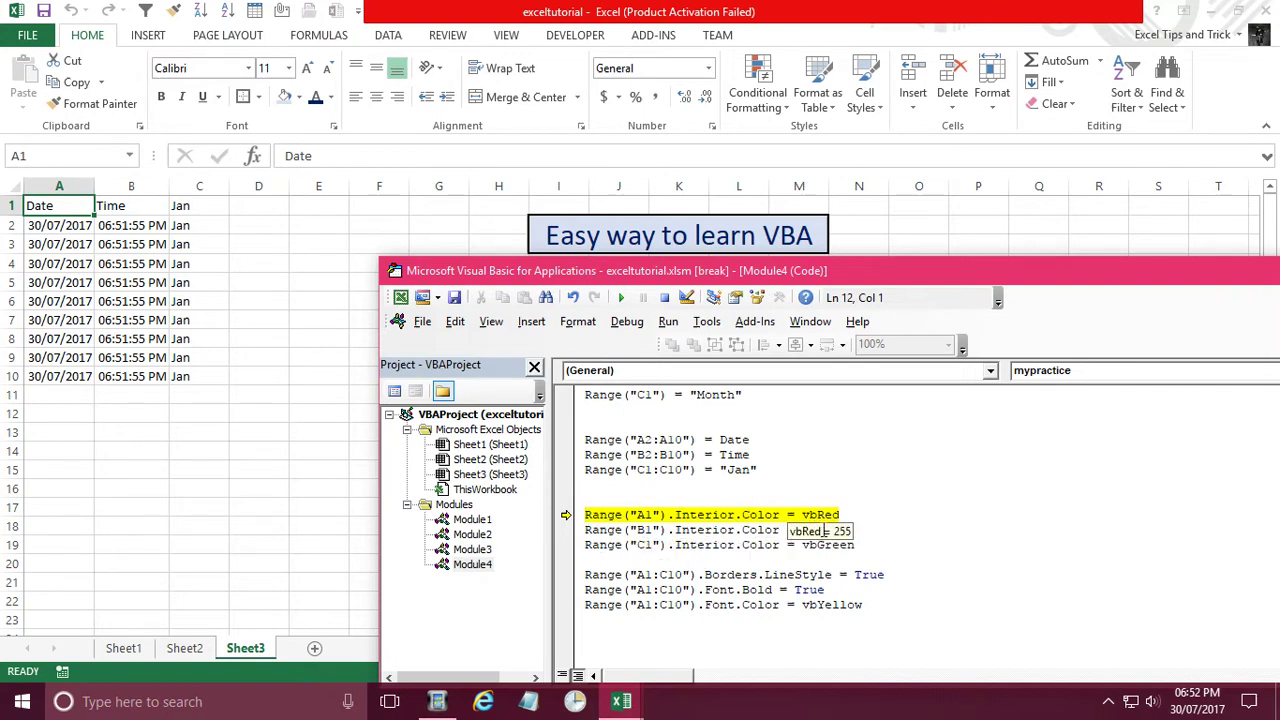
key(F8)
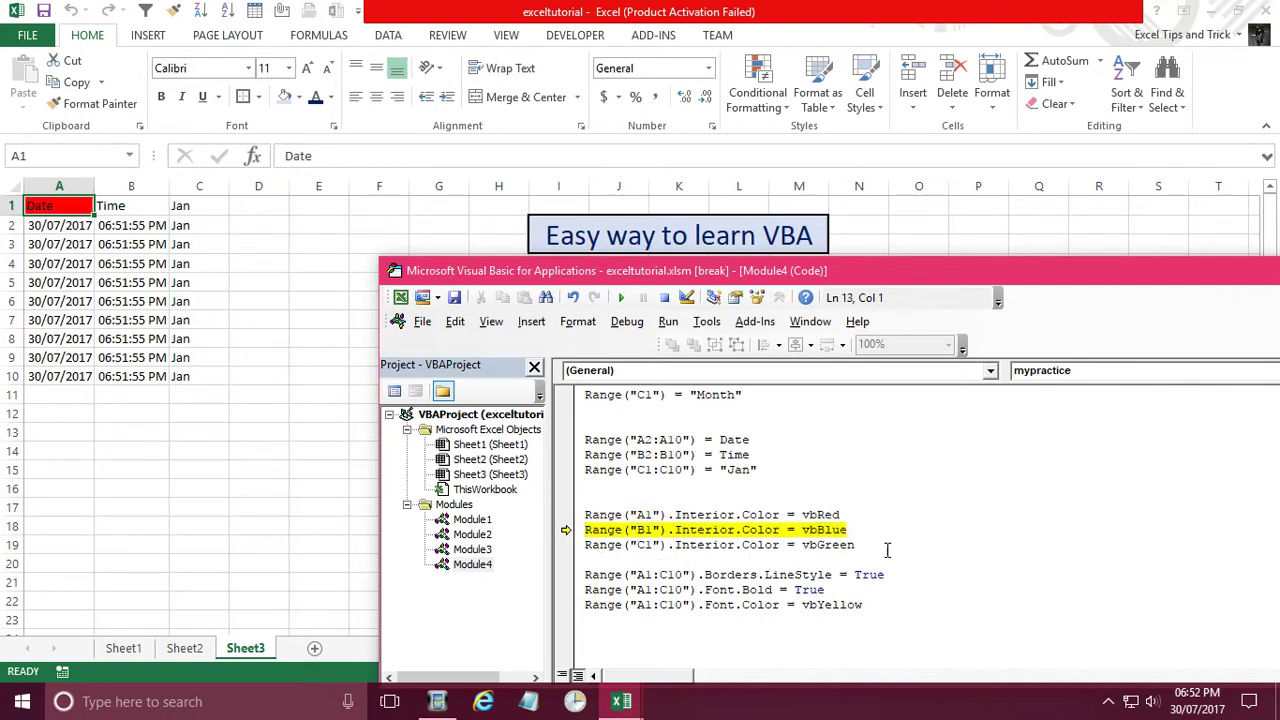
key(F8)
mouse_move(767, 520)
key(F8)
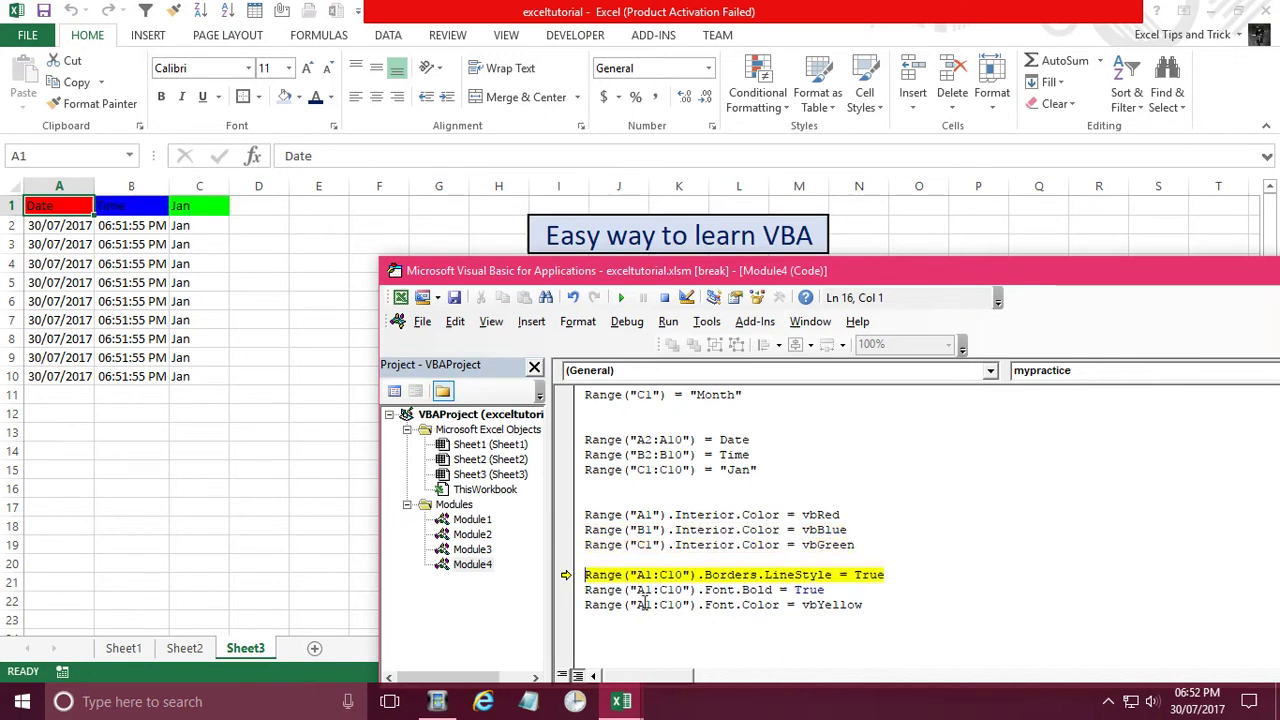
Step: Step the border, bold and yellow font lines for A1:C10
scroll(787, 548, down, 1)
mouse_move(787, 547)
key(F8)
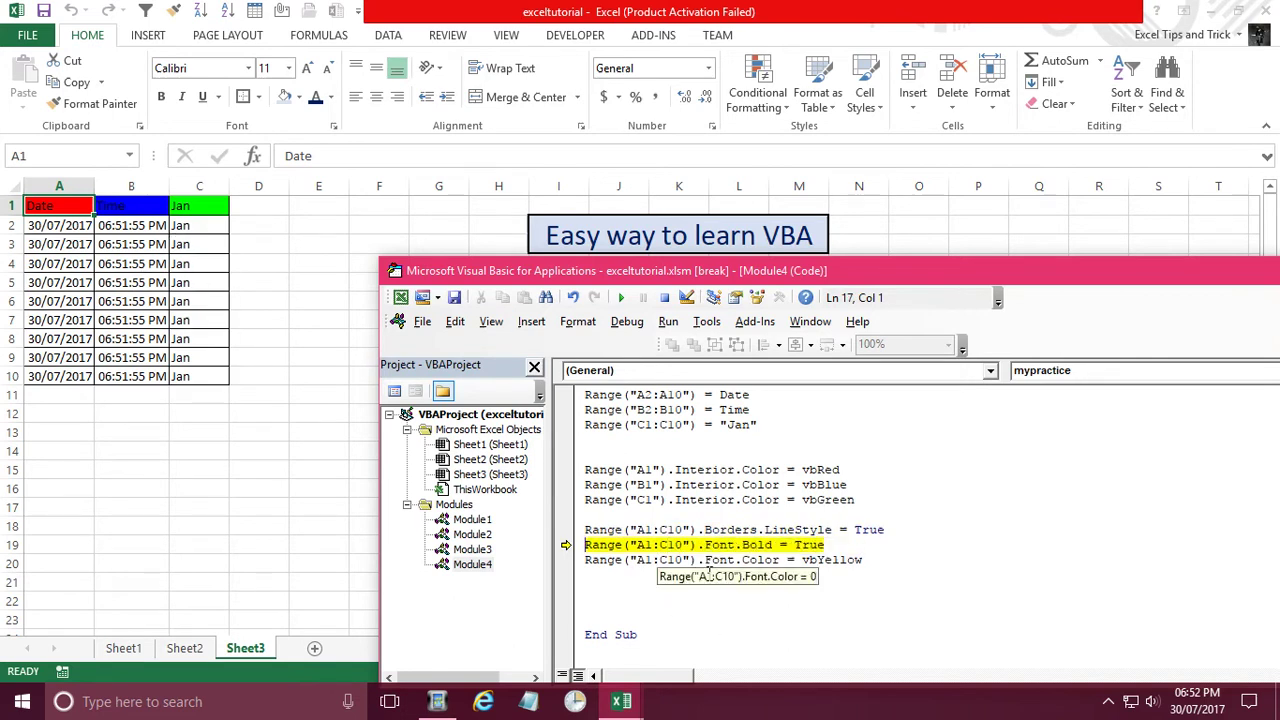
key(F8)
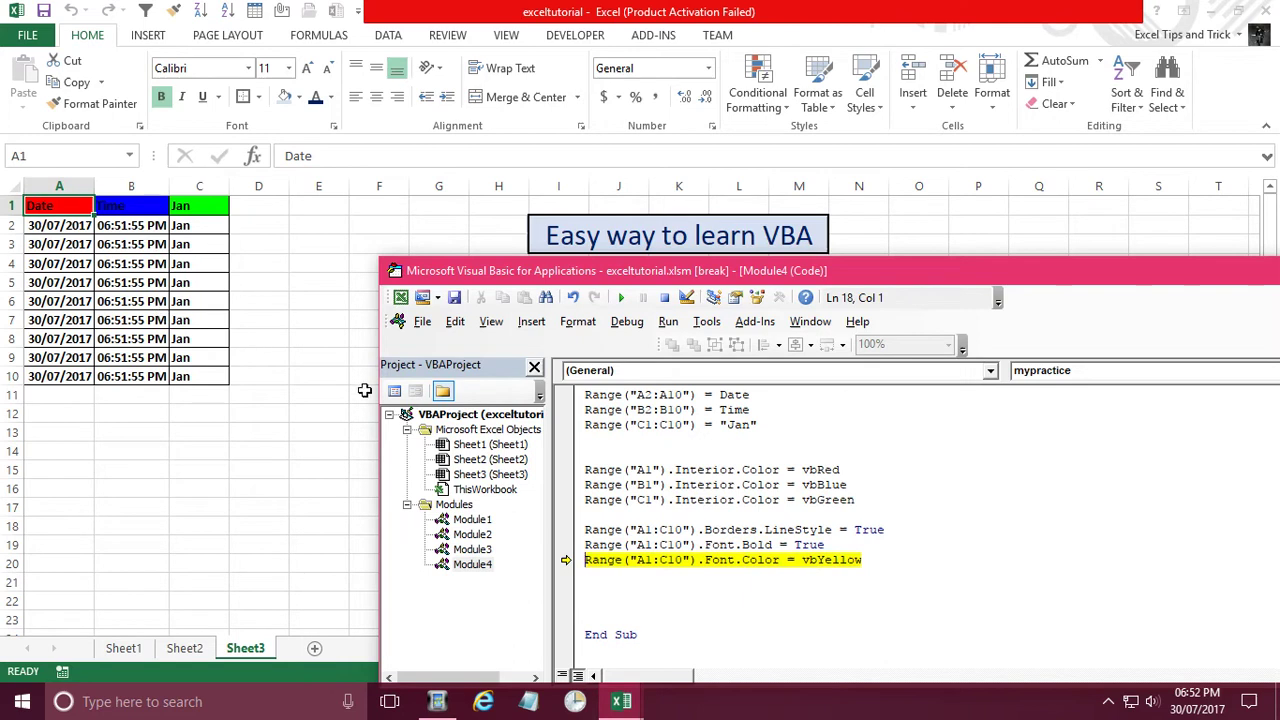
key(F8)
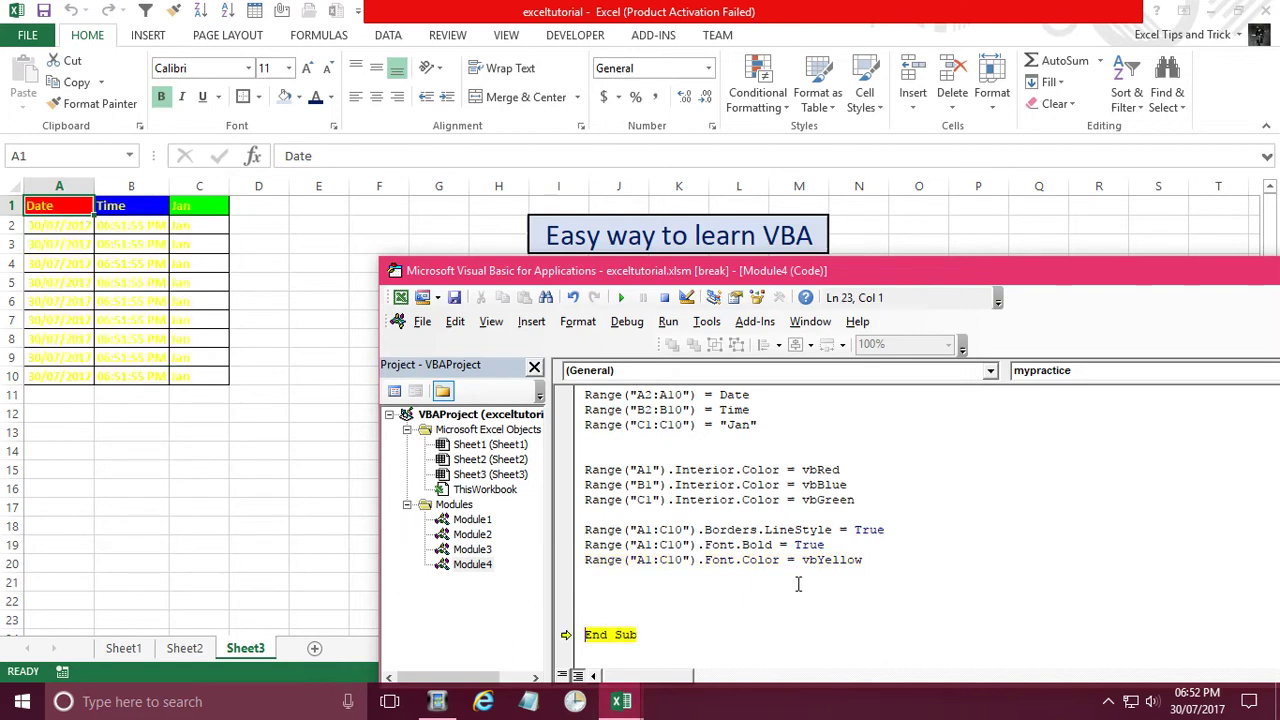
Step: Change the macro's font colour value from vbYellow to vbRed
click(869, 566)
drag(864, 562, 817, 562)
text(Red)
key(Down)
Step: Reset the paused run and run the edited mypractice macro to turn A1:C10 red
click(664, 297)
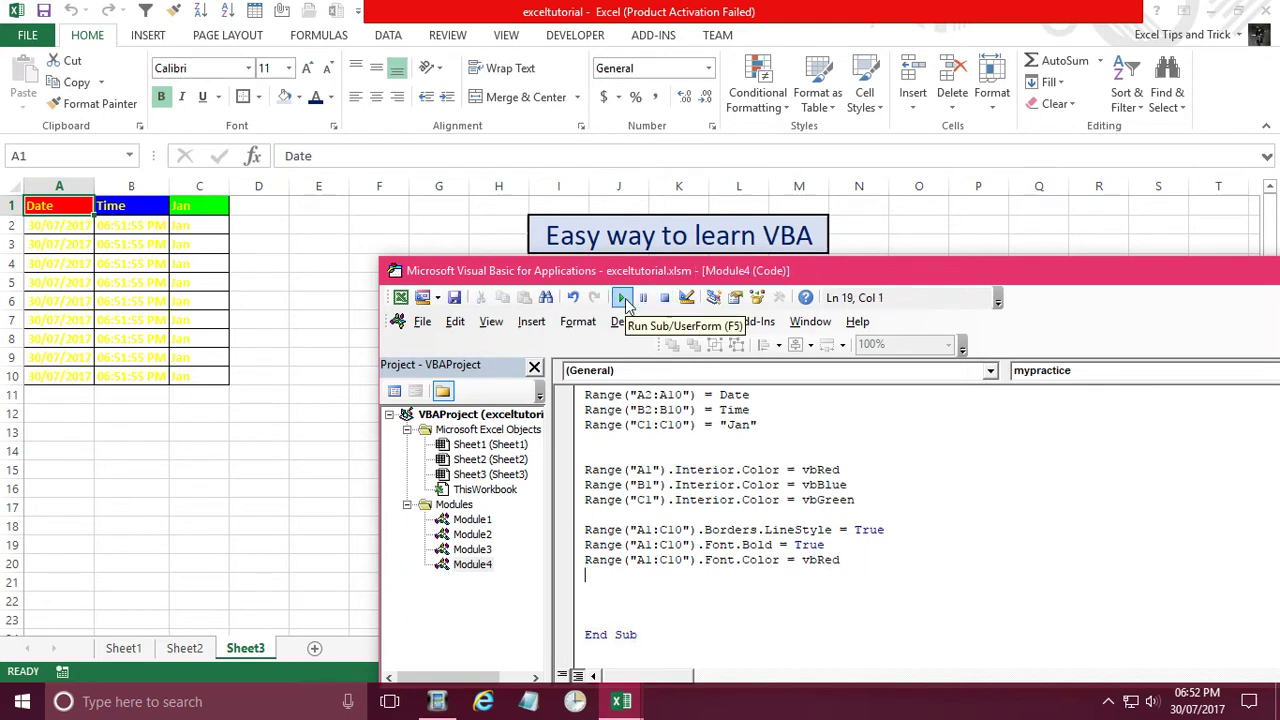
click(622, 298)
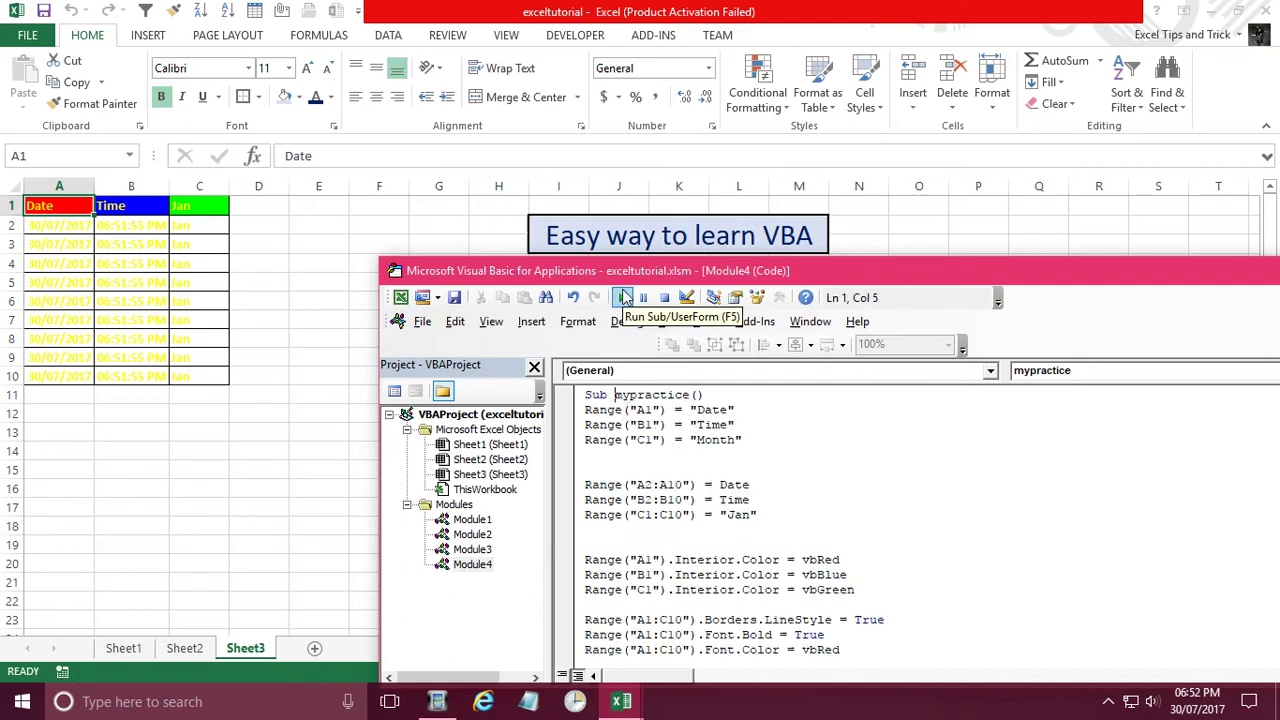
click(622, 298)
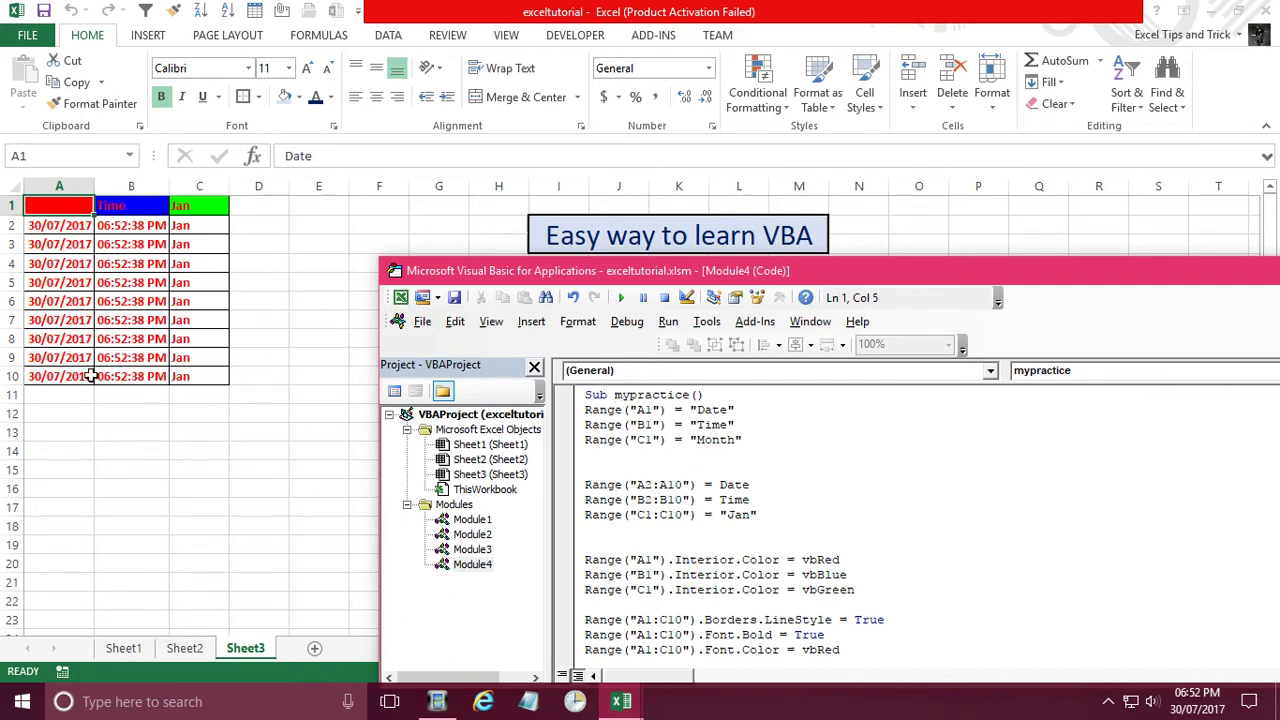
key(F5)
key(F5)
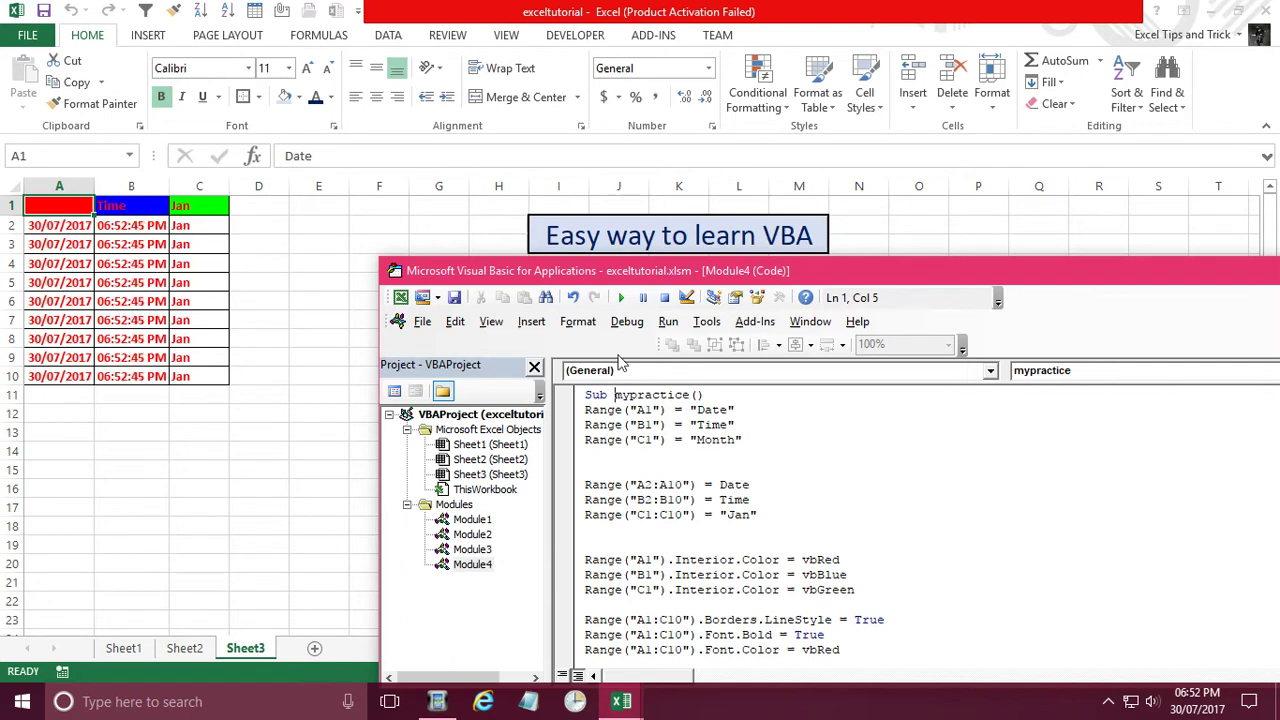
key(F5)
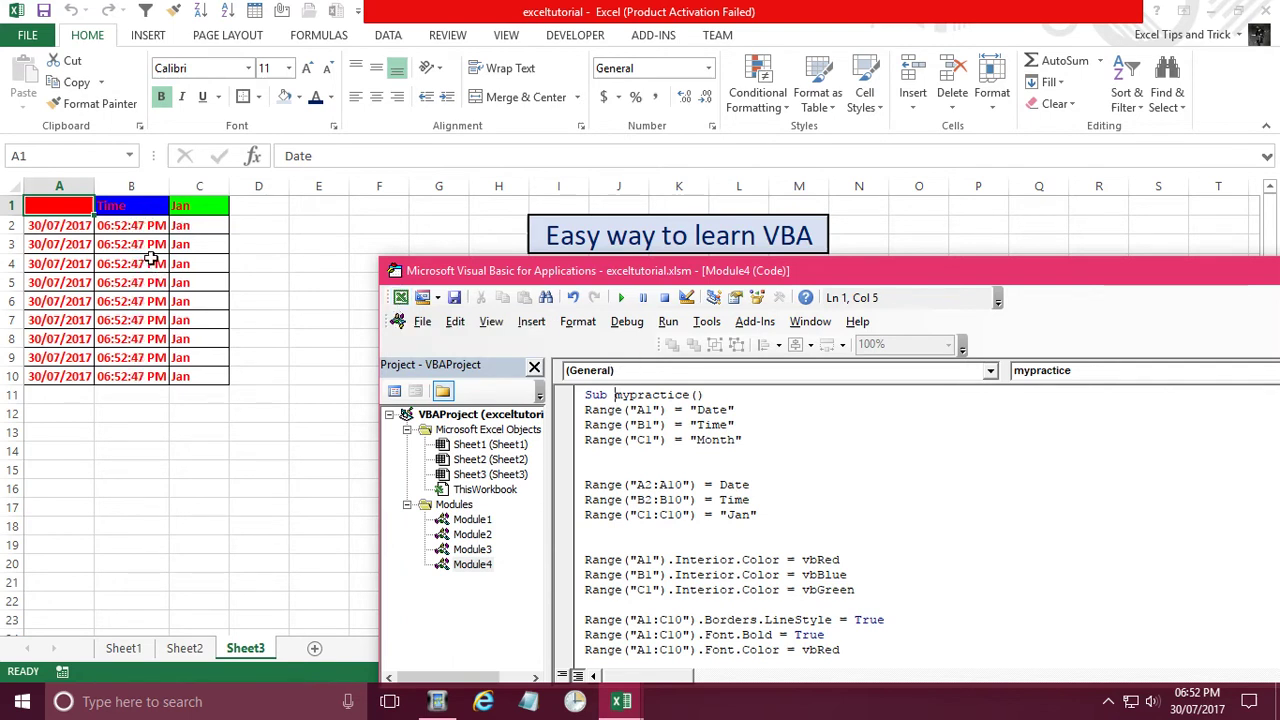
Step: Rerun mypractice several times until Time shows 06:52:53 PM, then scroll to End Sub
click(621, 297)
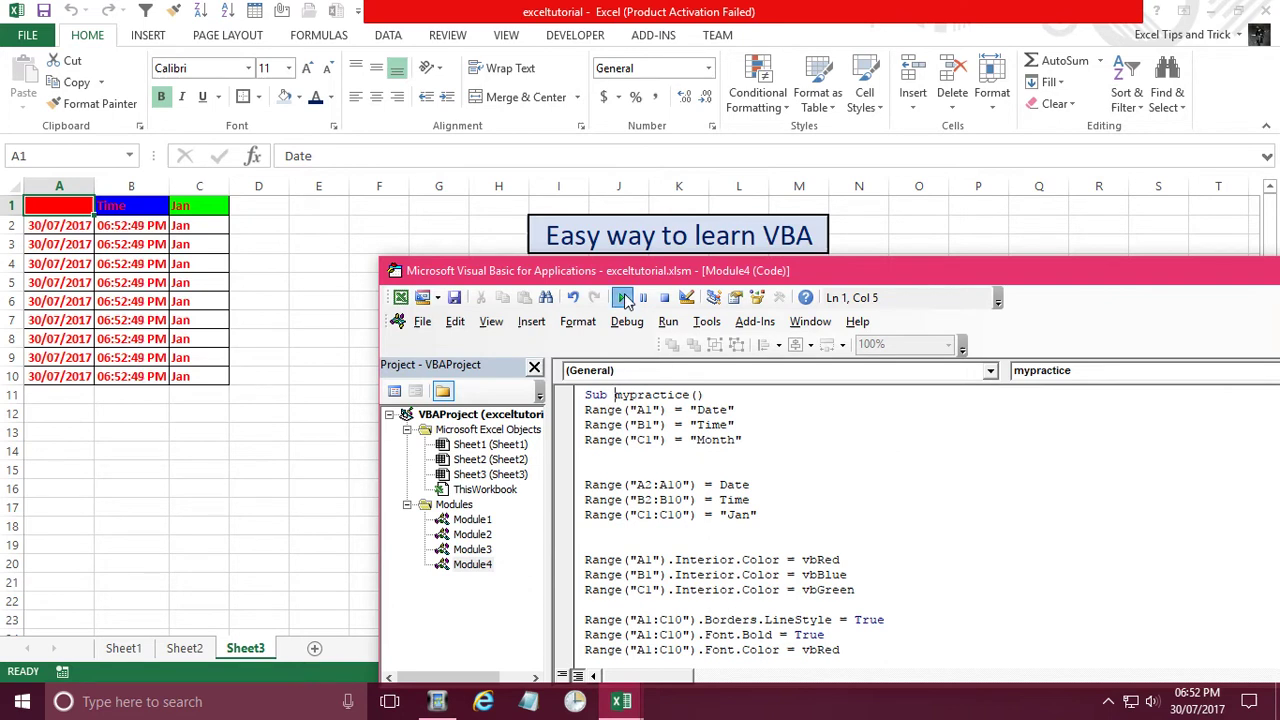
click(622, 297)
click(622, 297)
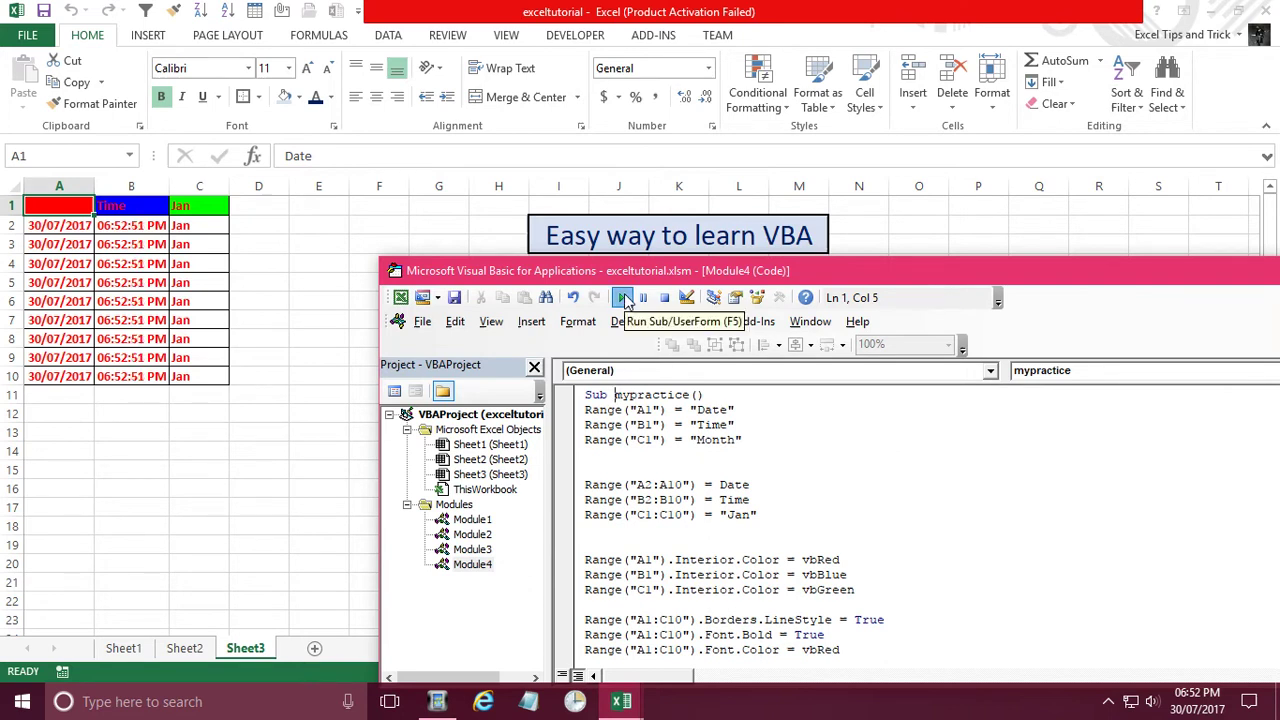
click(622, 297)
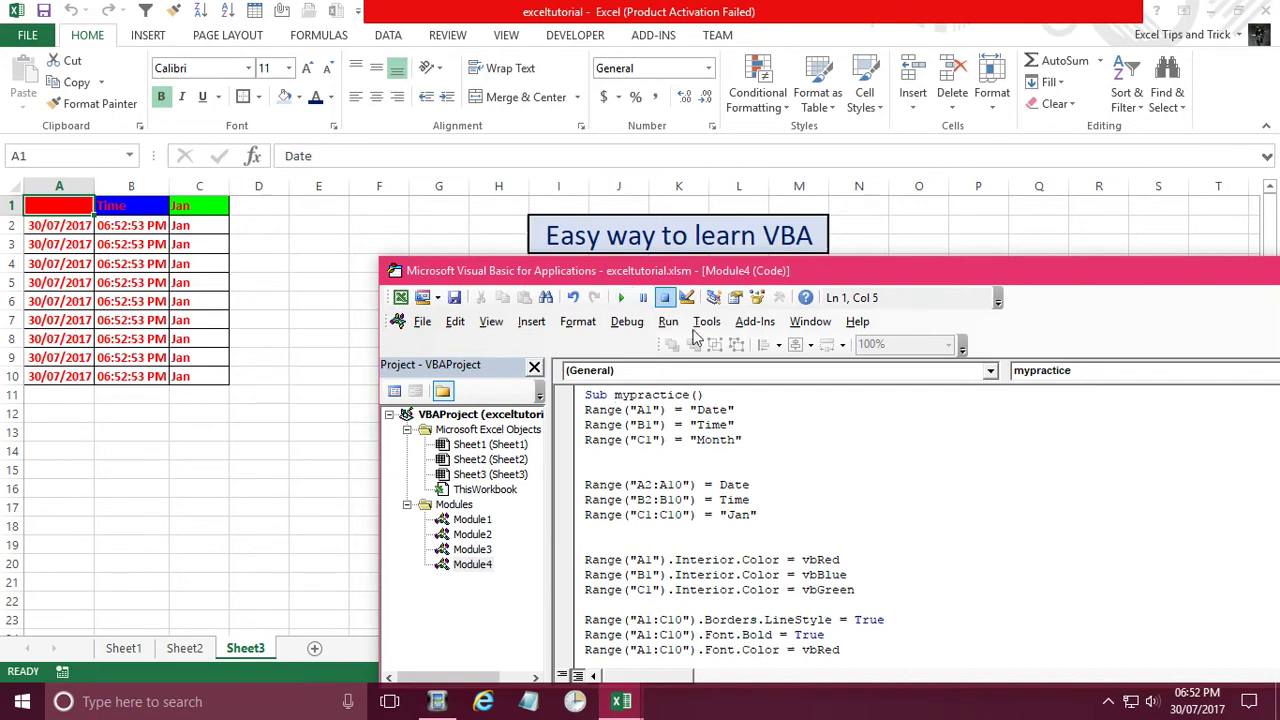
scroll(773, 454, down, 1)
scroll(773, 454, down, 1)
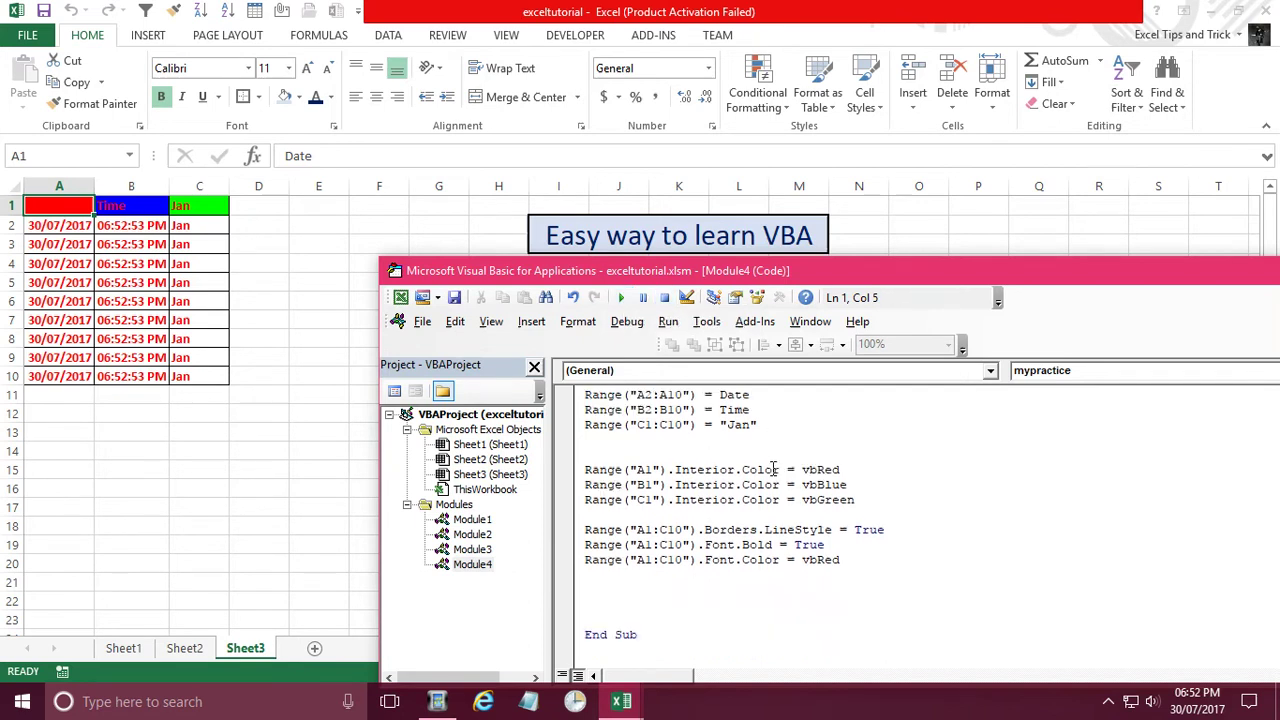
scroll(773, 469, up, 2)
Step: Set Borders.LineStyle to False and rerun the macro to remove the borders
scroll(806, 497, down, 2)
drag(867, 543, 856, 533)
text(False)
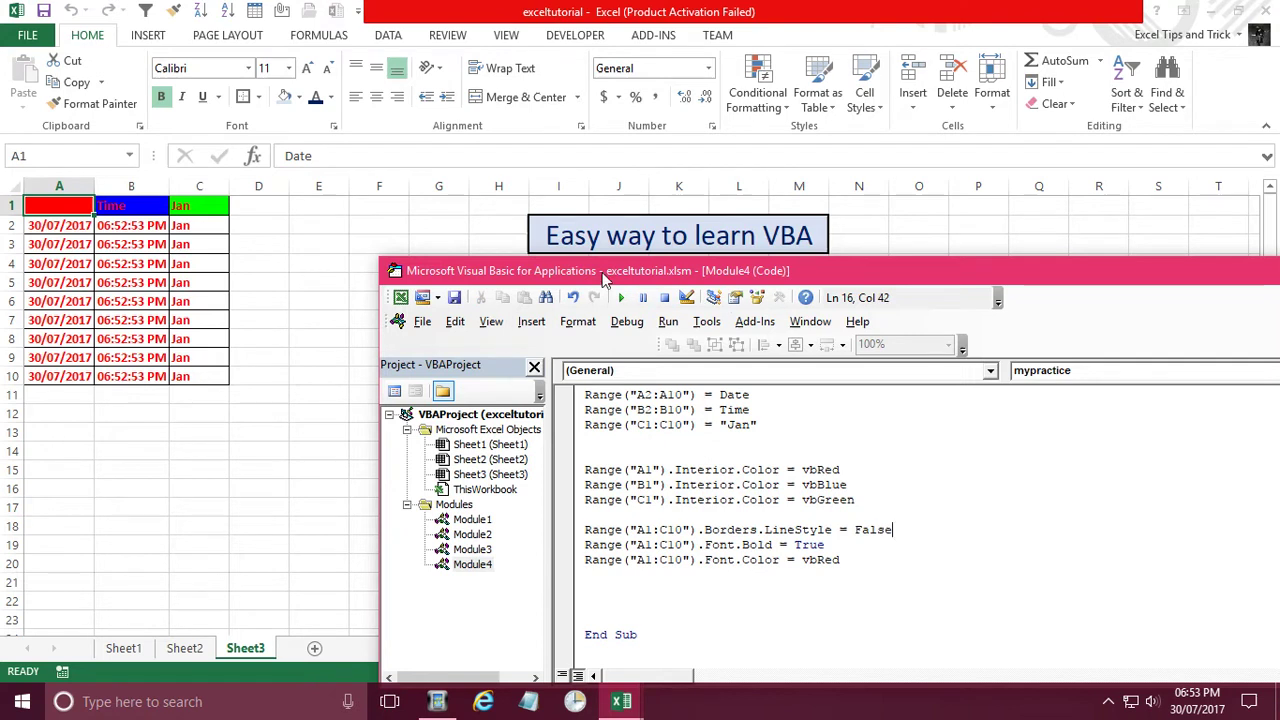
click(620, 297)
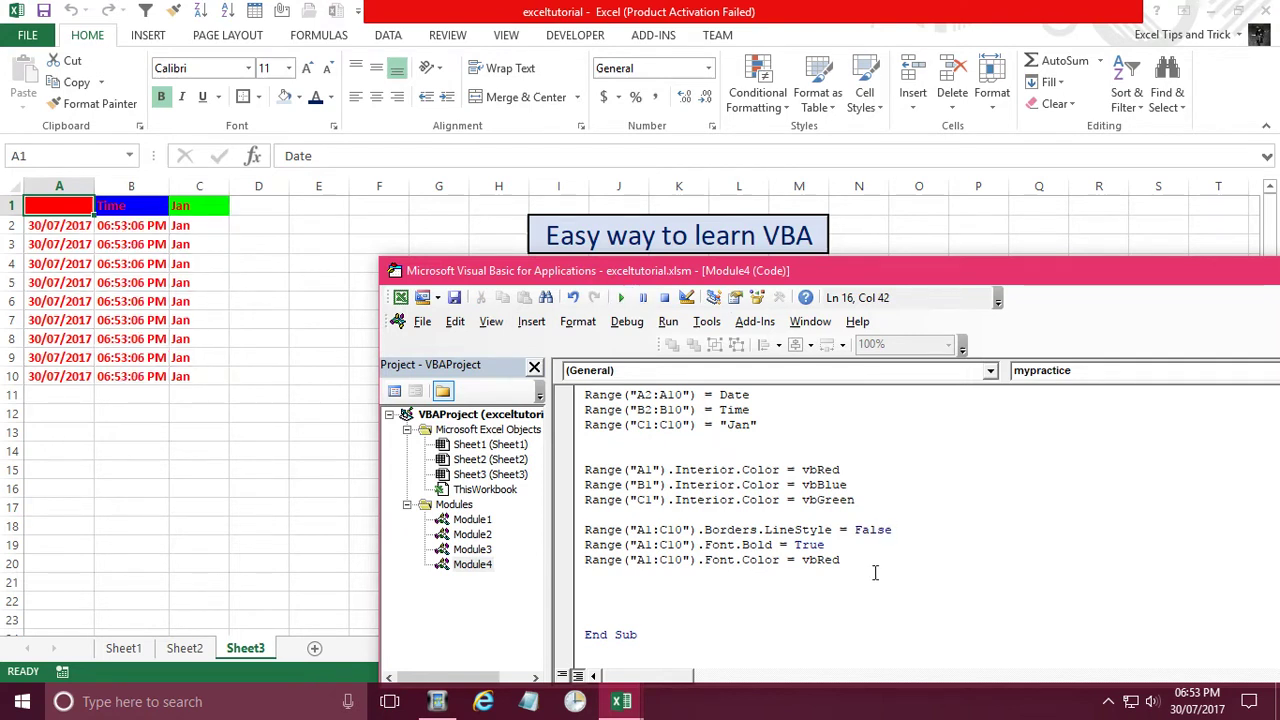
Step: Change Font.Bold from True to False and rerun the macro for non-bold text
click(843, 549)
key(ctrl+shift+Left)
text(fals)
key(BackSpace)
key(BackSpace)
text(lse)
key(Down)
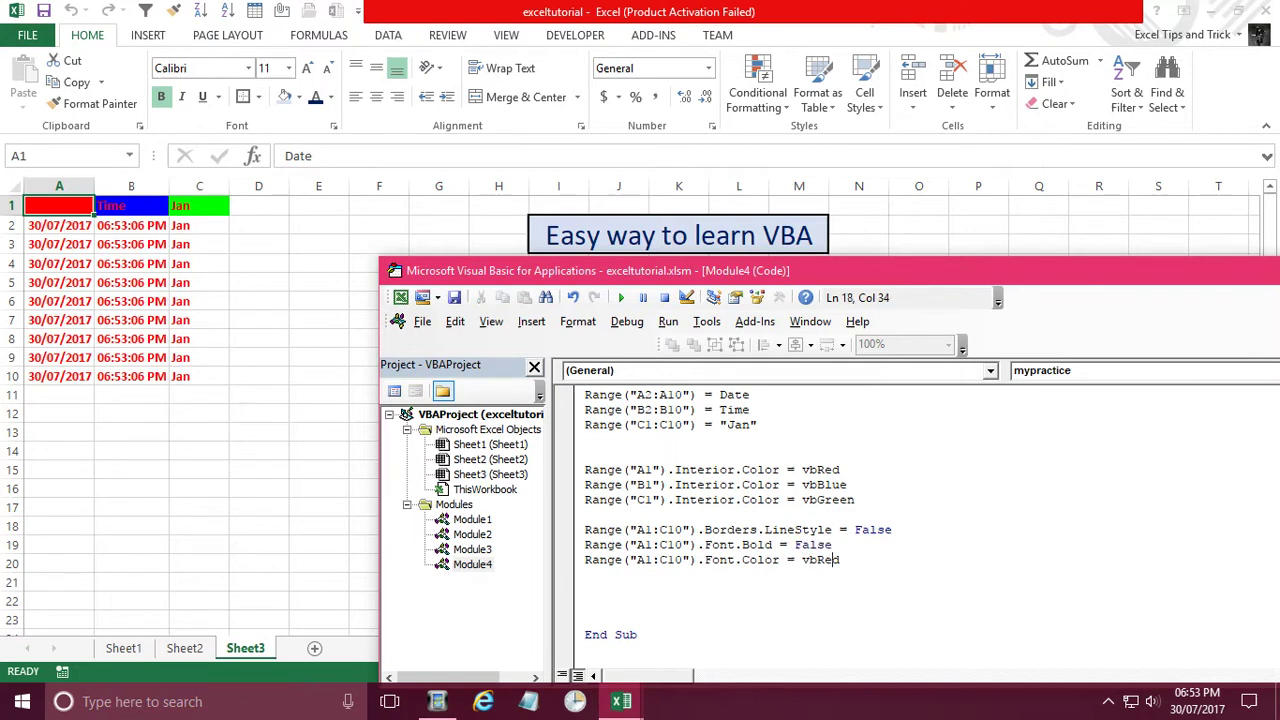
click(620, 297)
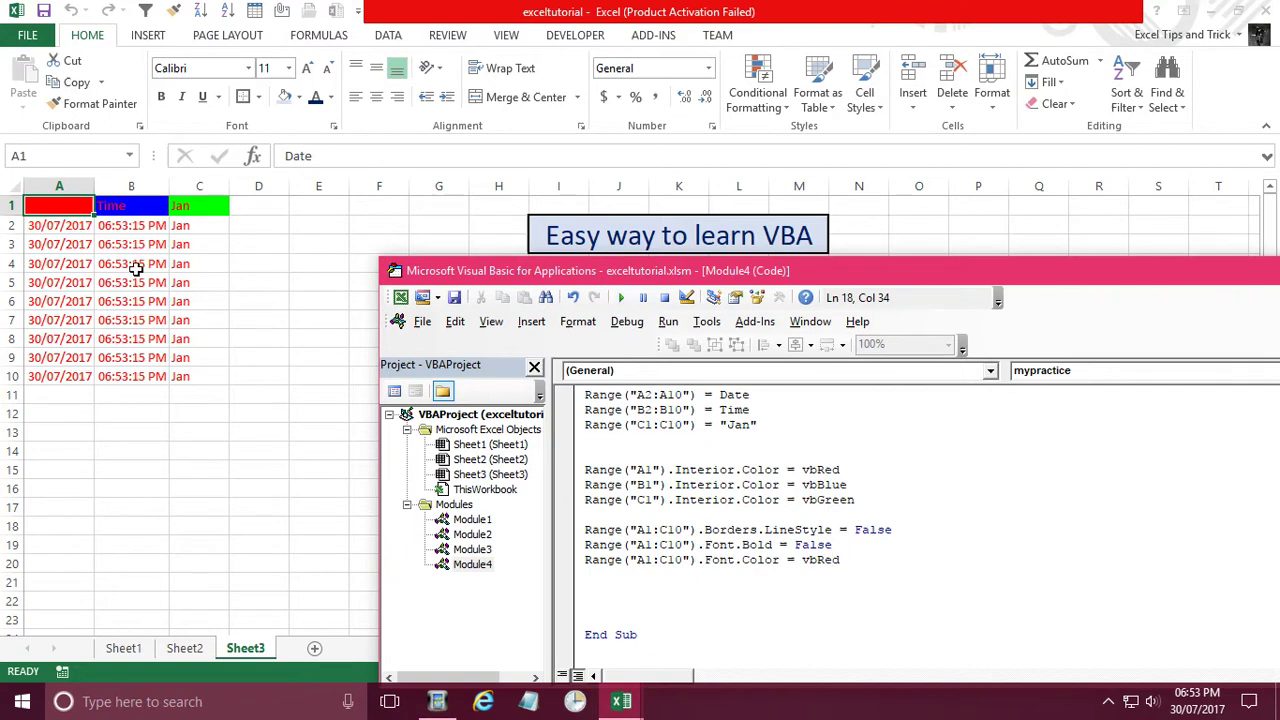
Step: Change the font colour from vbRed to vbGreen and rerun the macro
drag(841, 560, 817, 560)
text(green)
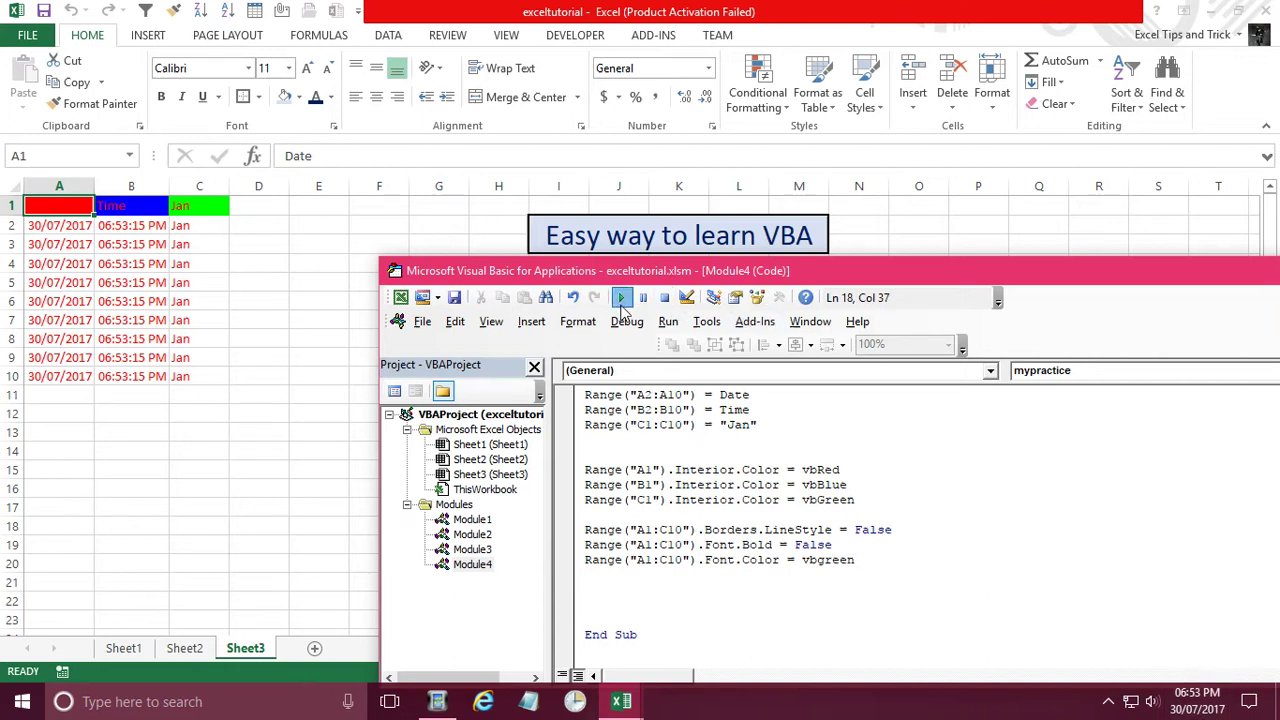
click(620, 297)
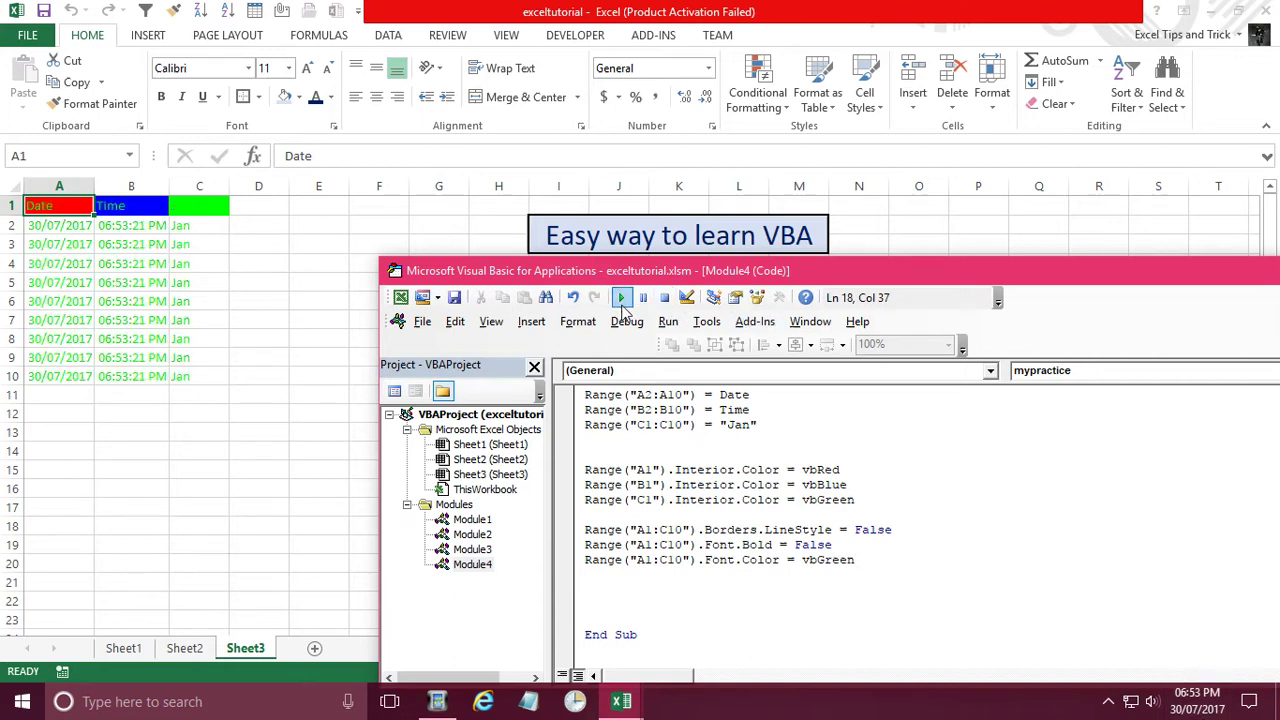
Step: Replace "Jan" with "My month" in column C's line and rerun the macro
drag(757, 426, 728, 426)
double_click(737, 427)
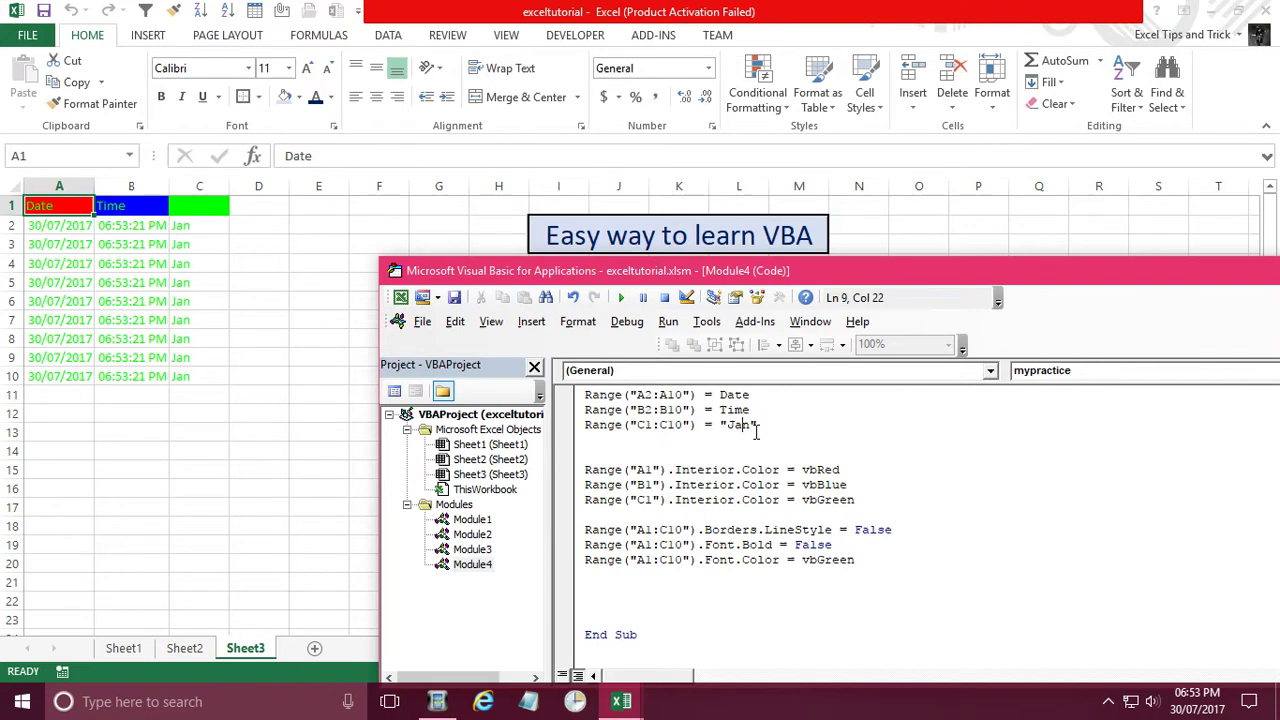
key(super+d)
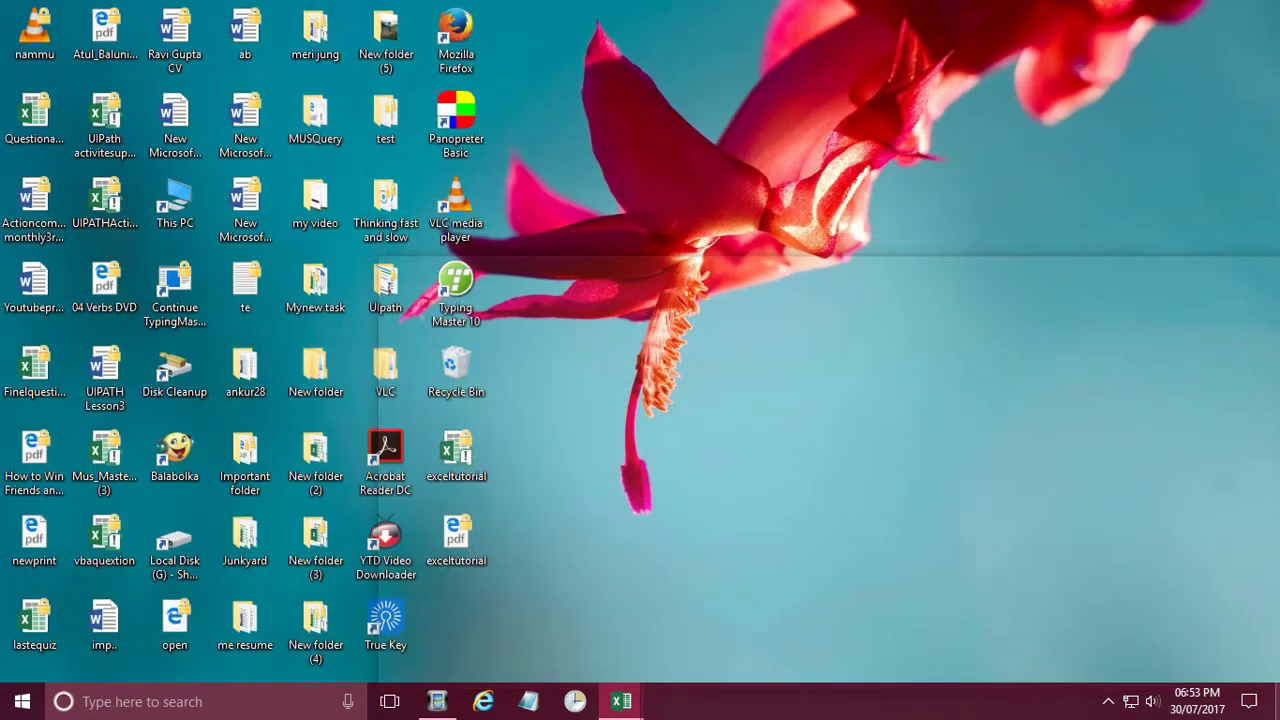
key(super+d)
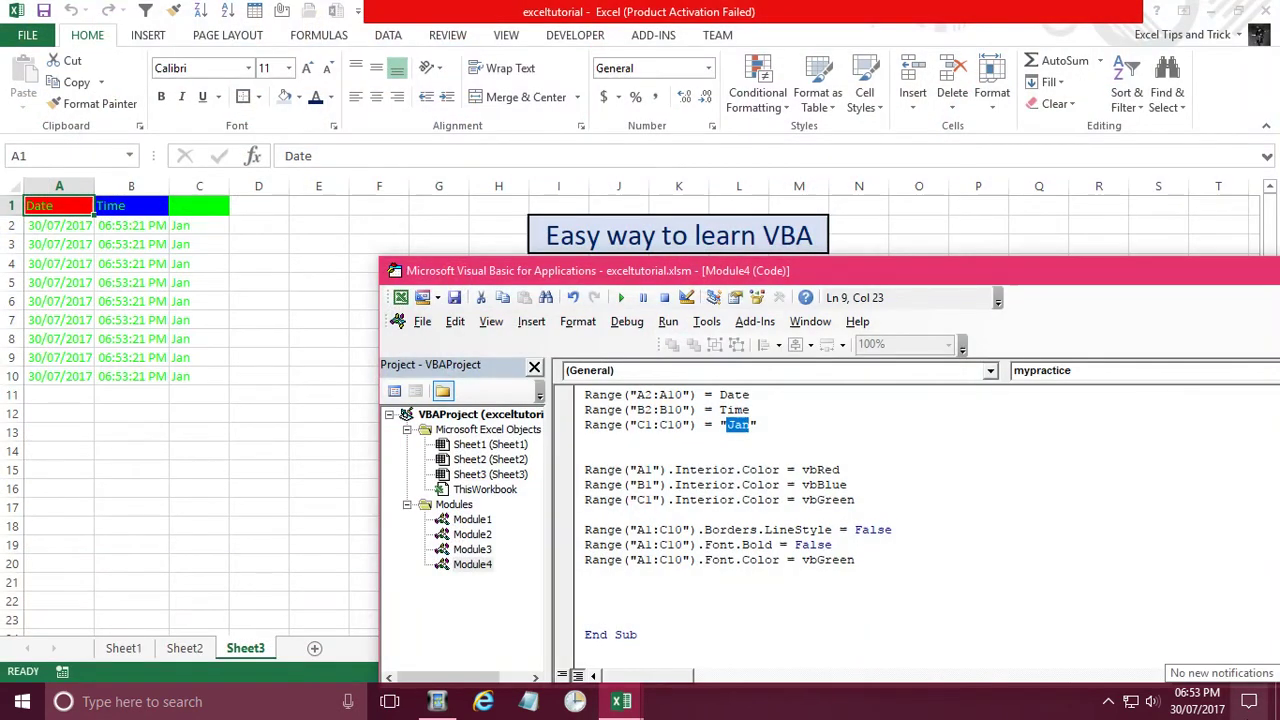
text(My month)
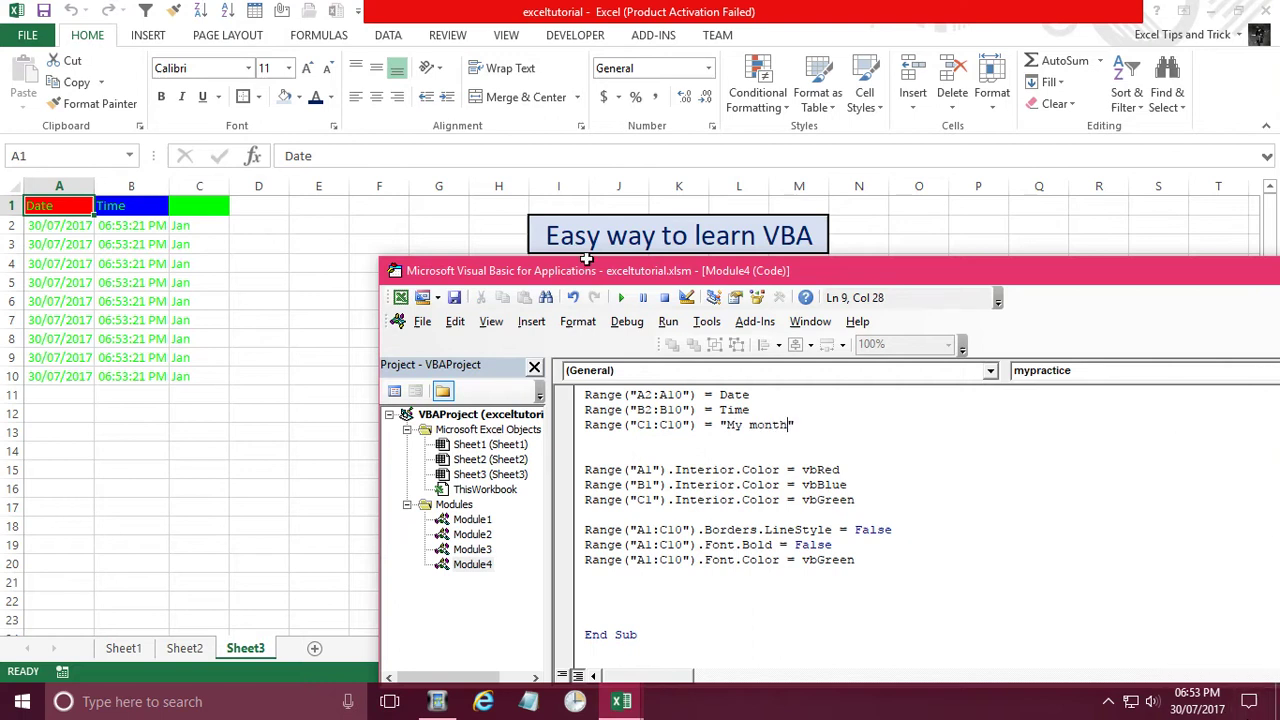
click(620, 297)
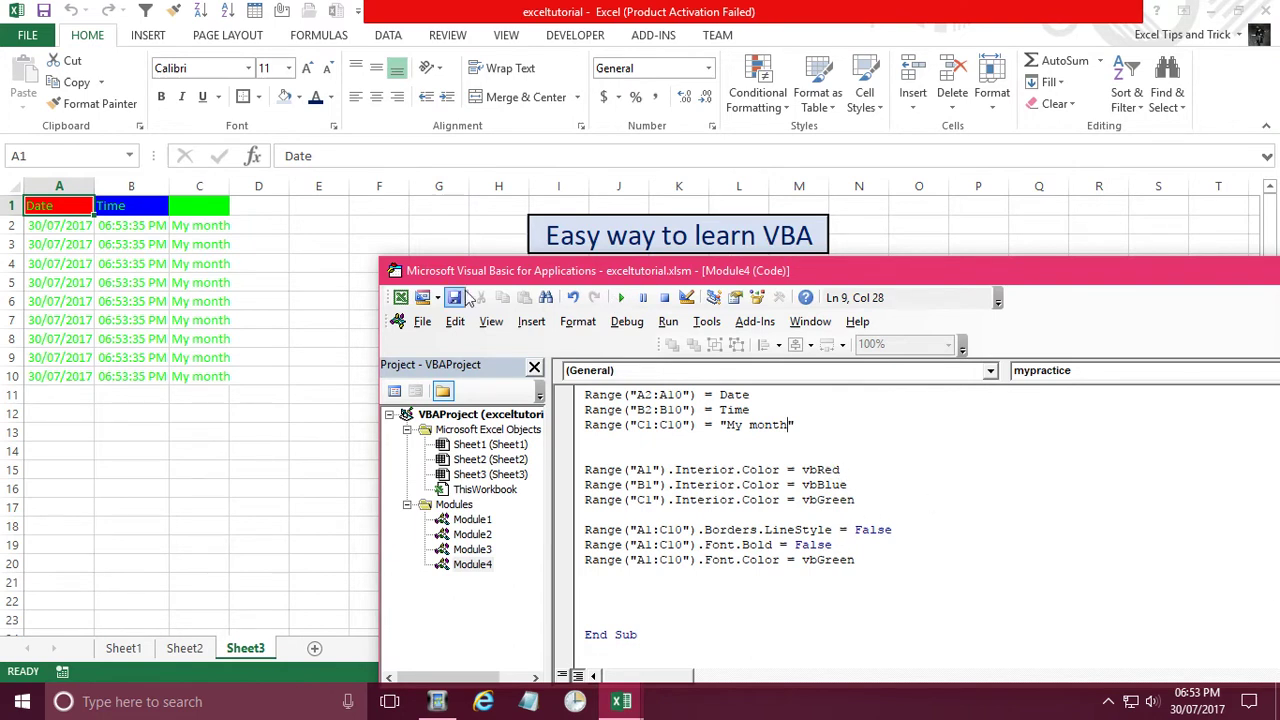
Step: Change C1's Interior.Color from vbGreen to xlNone, rerun, and raise the editor to show the whole macro
double_click(825, 501)
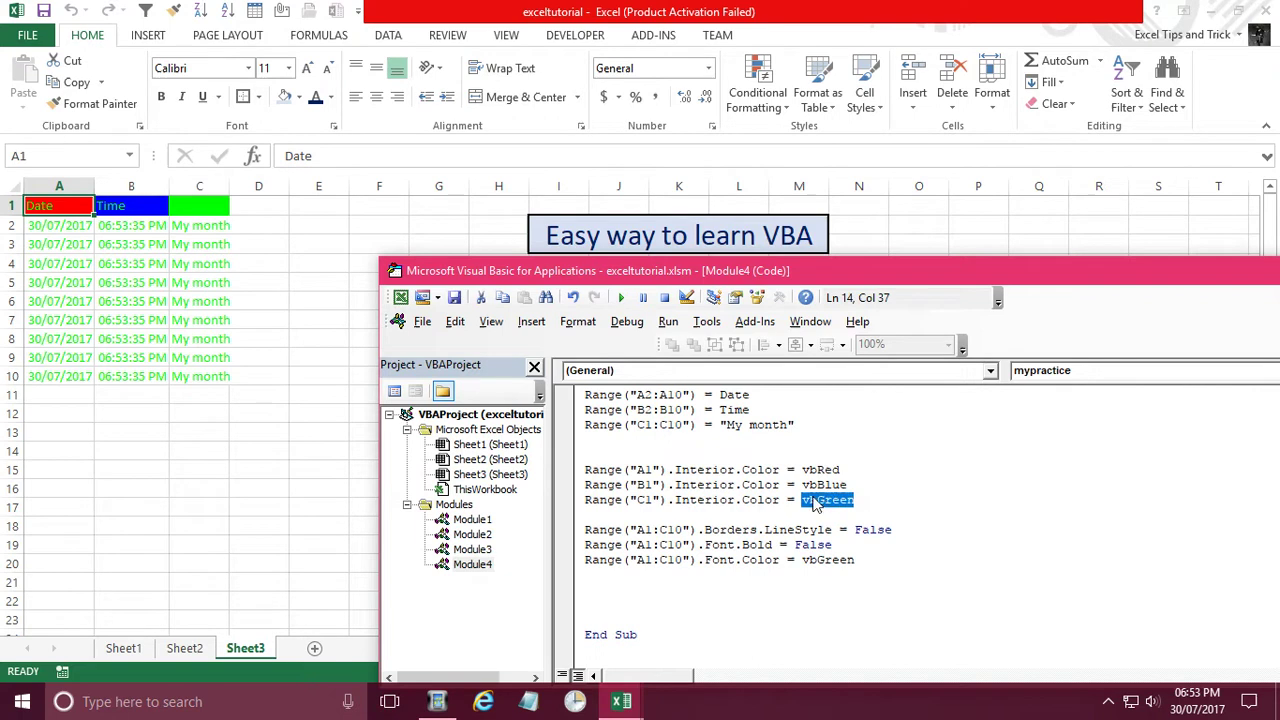
text(xlnone)
key(Down)
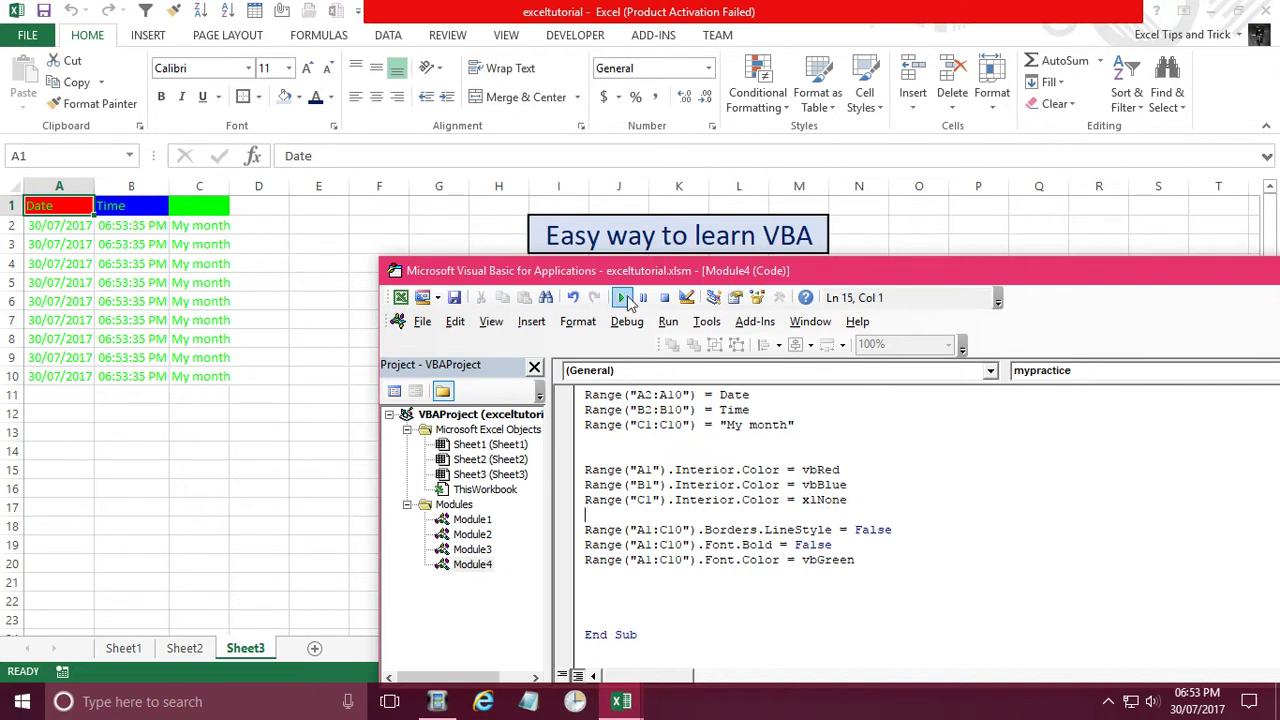
click(620, 297)
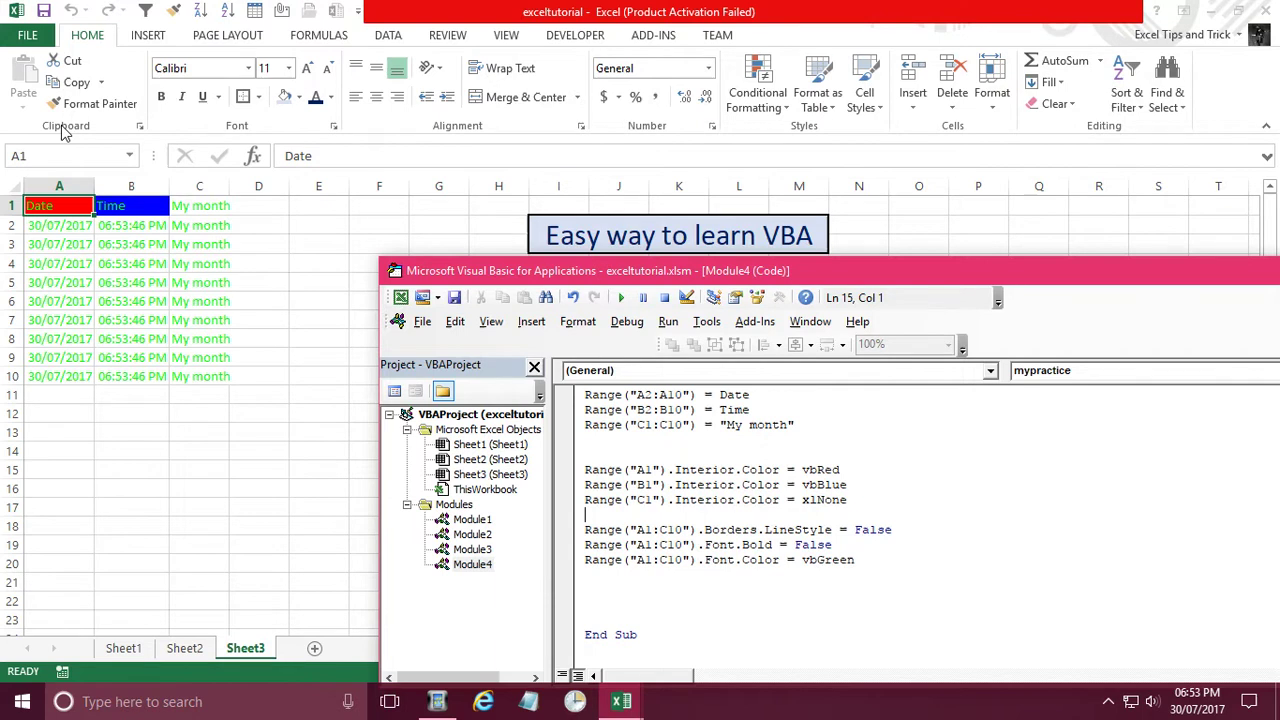
scroll(907, 432, up, 2)
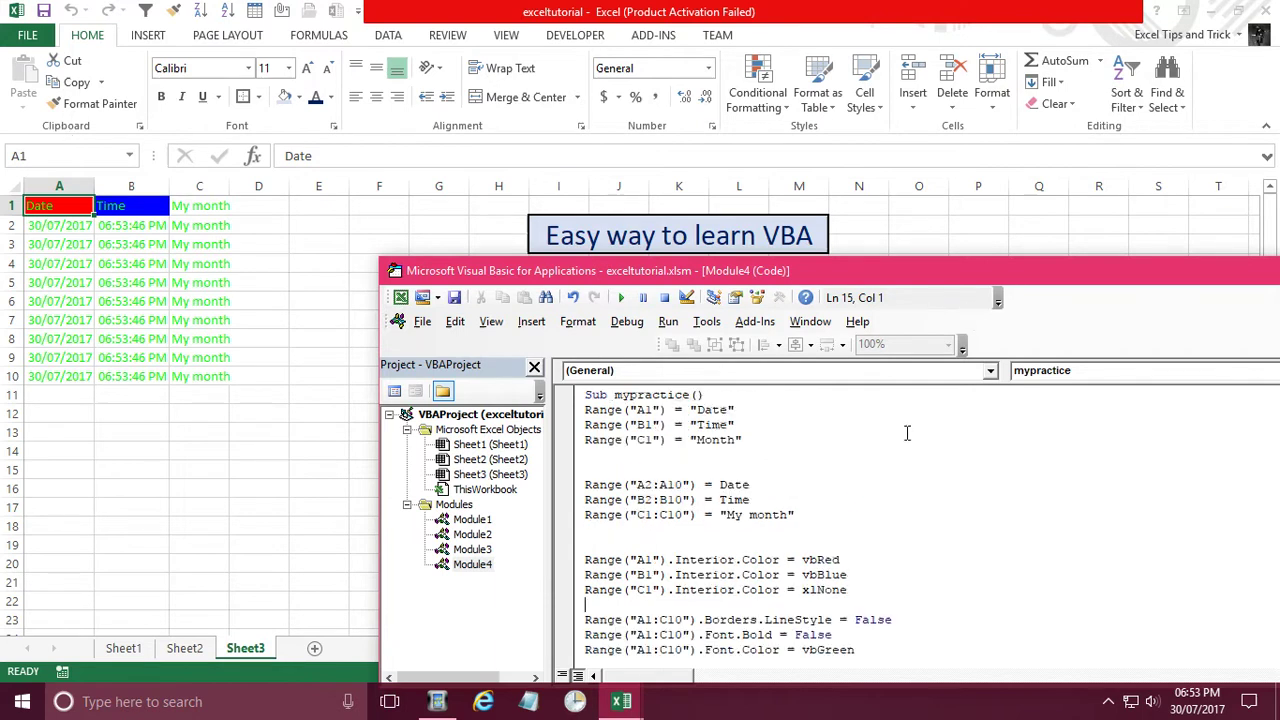
drag(910, 267, 910, 145)
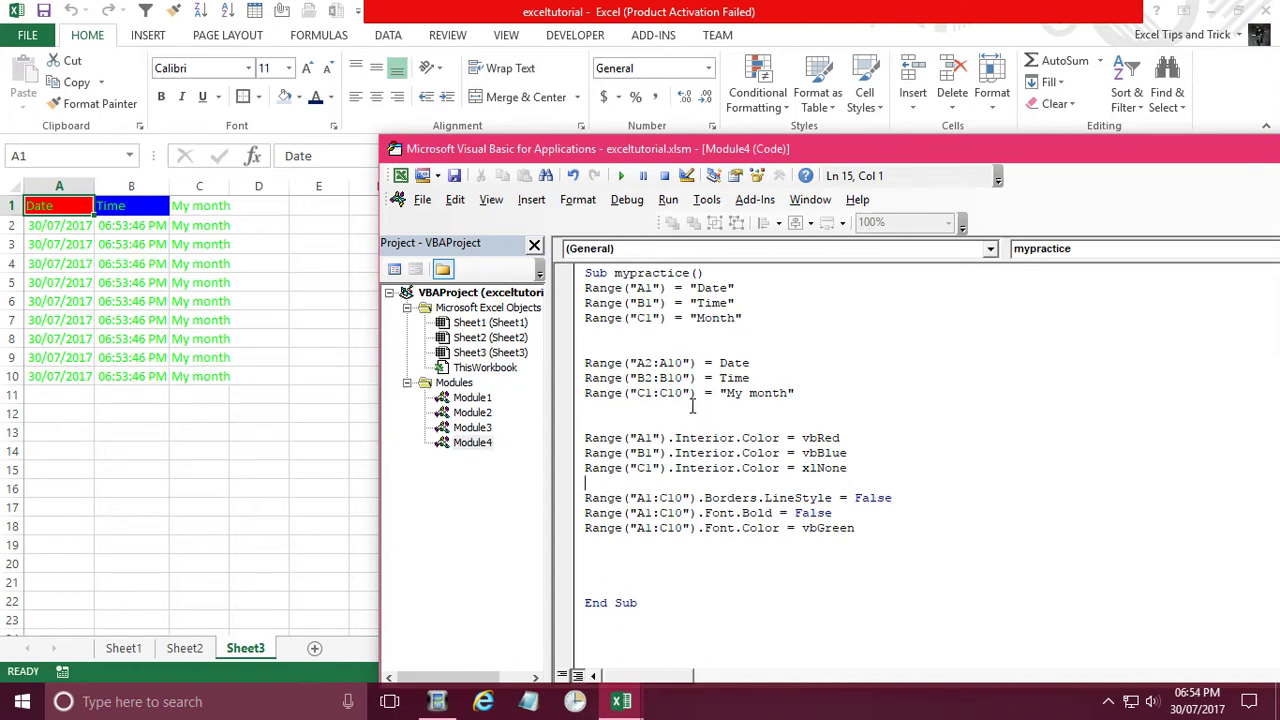
click(270, 338)
mouse_move(446, 340)
mouse_down()
mouse_move(780, 443)
mouse_move(918, 510)
mouse_up()
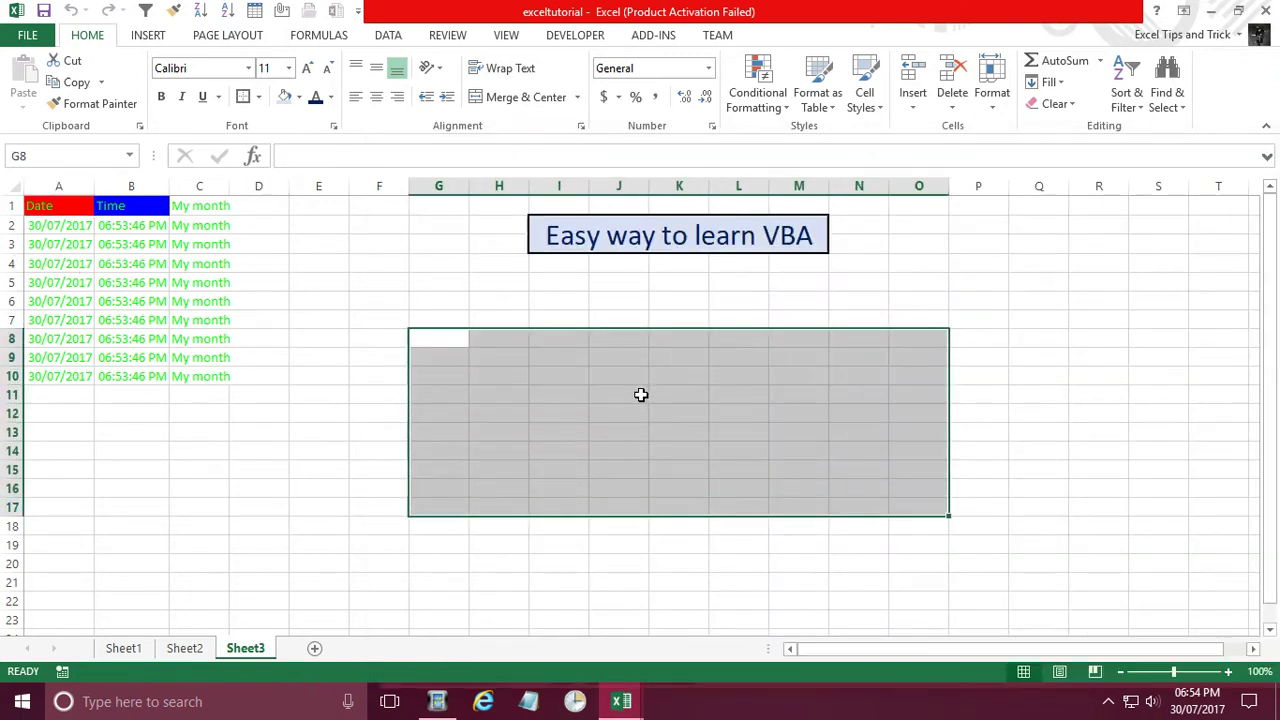
click(186, 648)
click(246, 648)
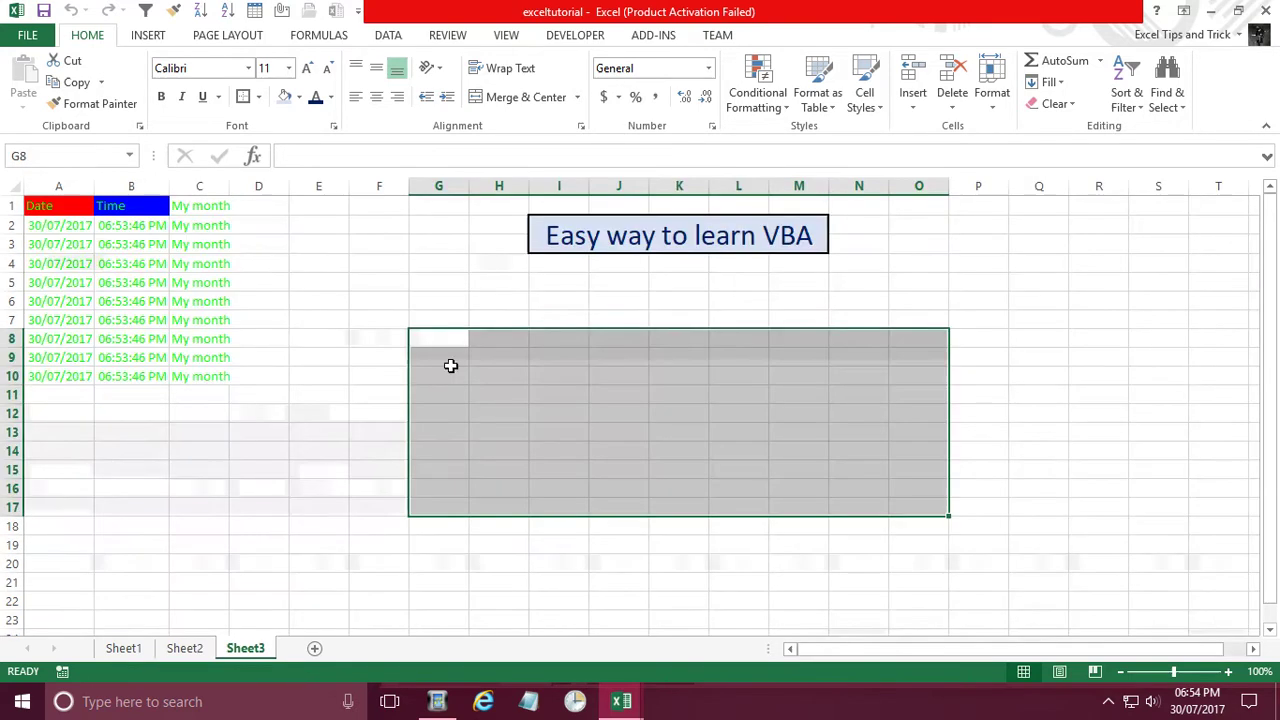
drag(130, 301, 205, 357)
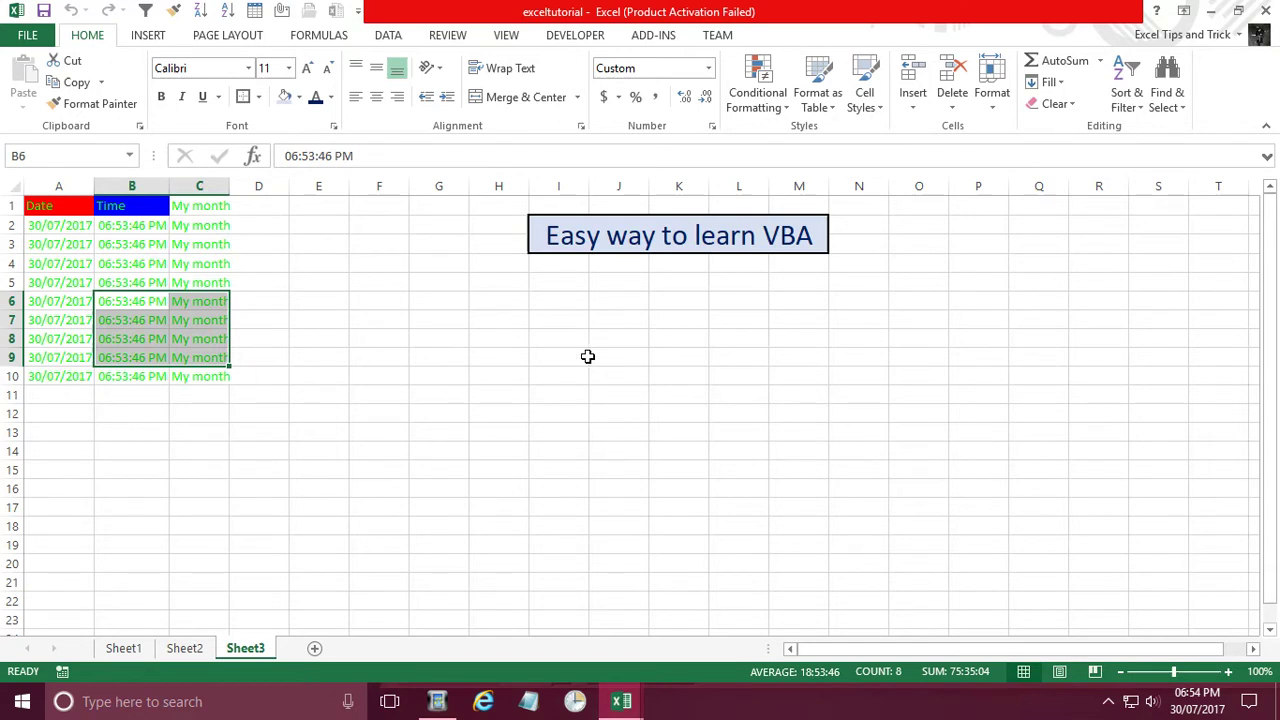
click(588, 356)
mouse_move(627, 698)
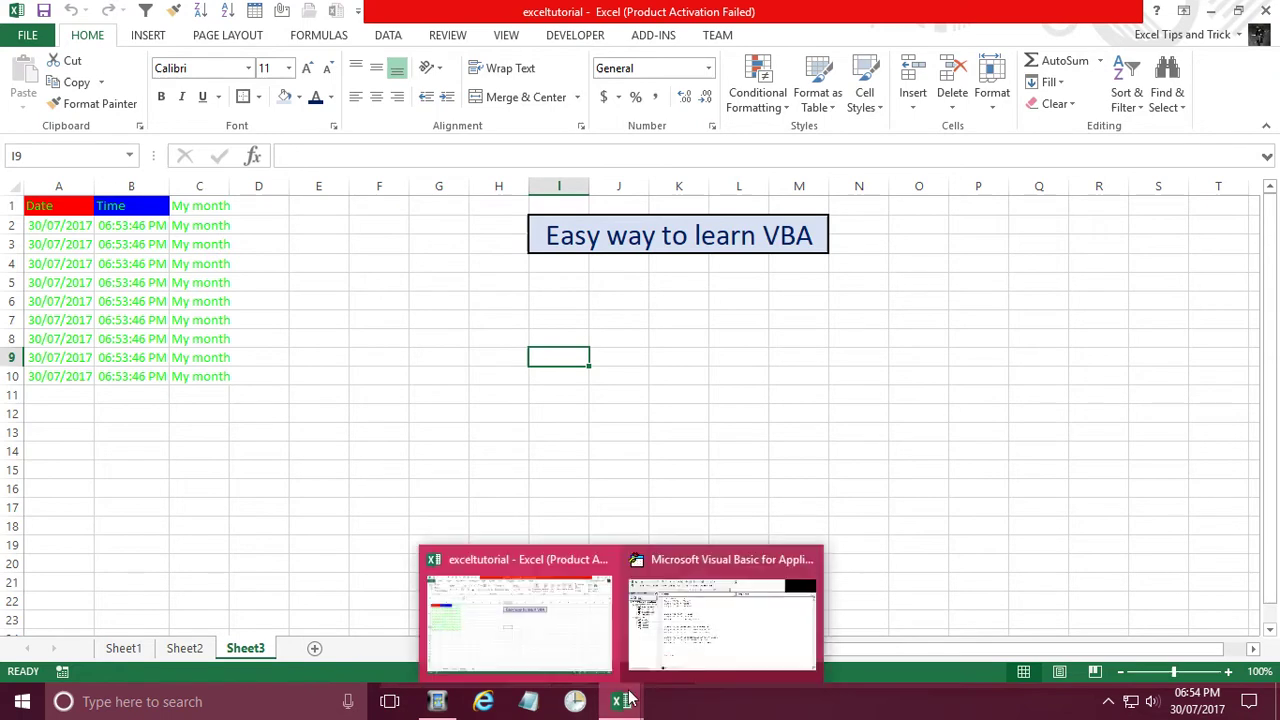
click(750, 660)
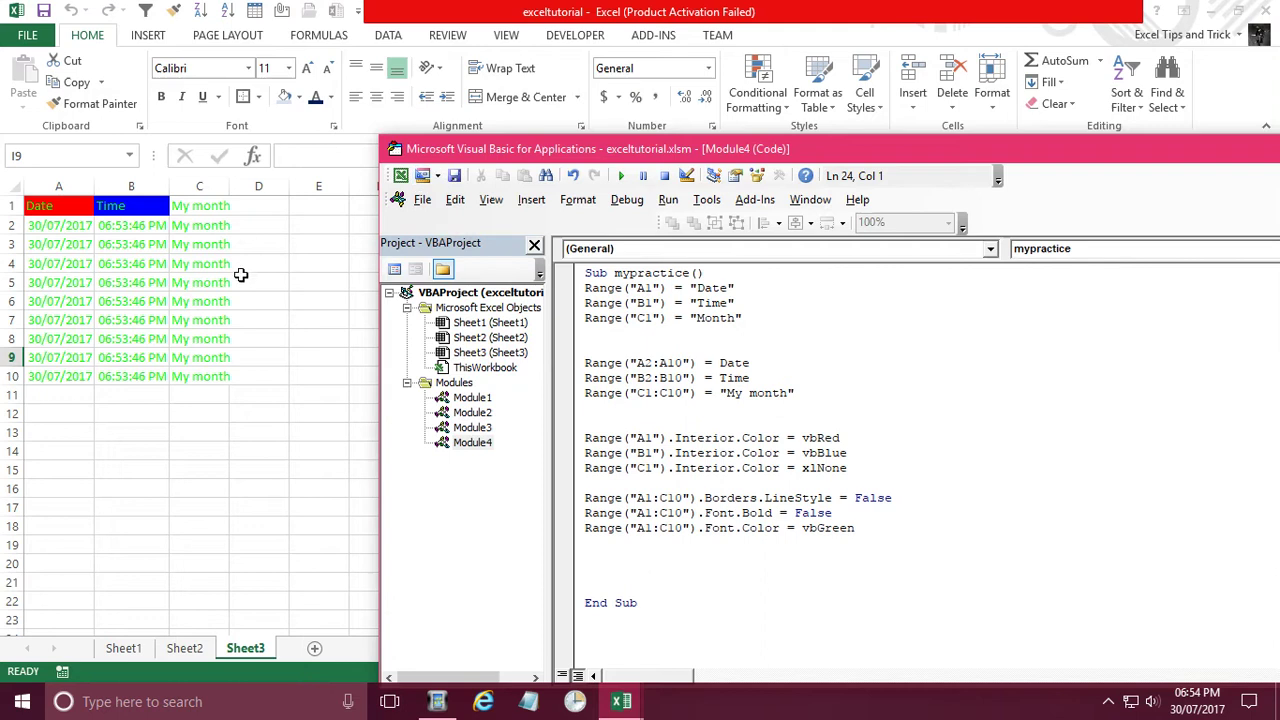
Step: Open the Macros list and cancel it without running anything
drag(634, 152, 627, 209)
click(620, 232)
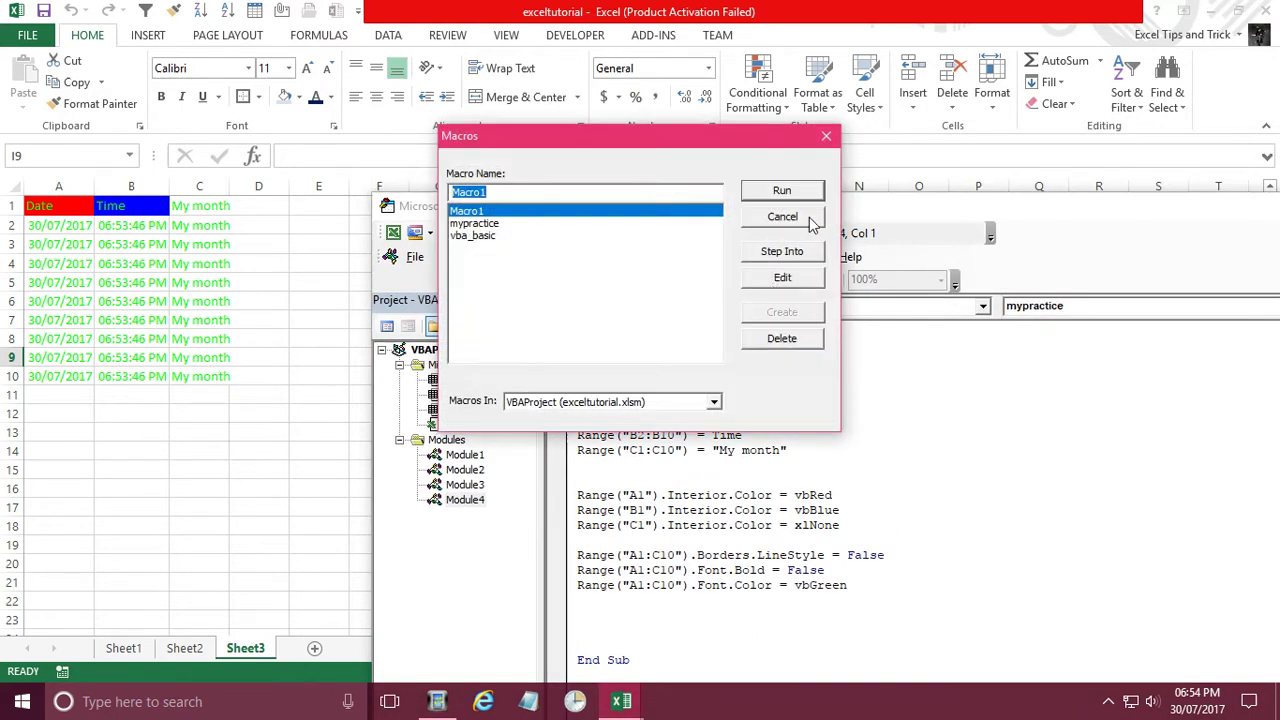
click(812, 219)
Step: Return to the Excel worksheet and bring Easy Video Maker to the front
drag(815, 207, 757, 276)
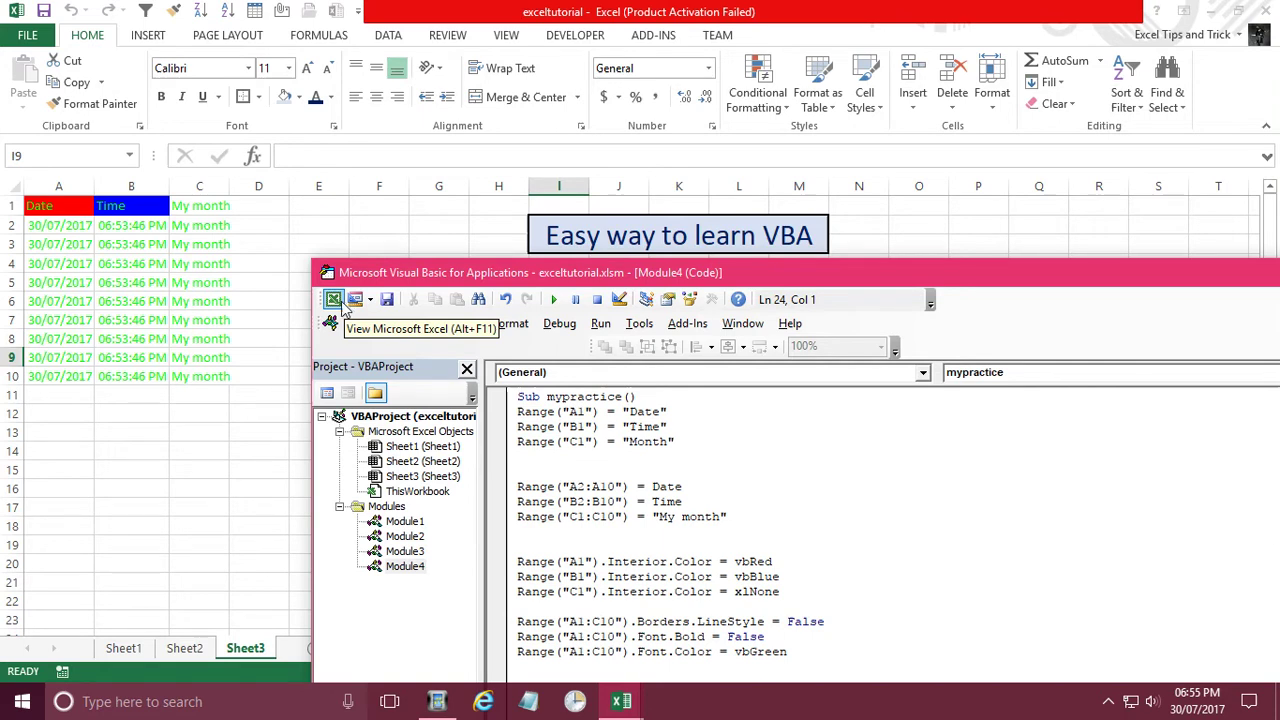
click(343, 305)
click(437, 701)
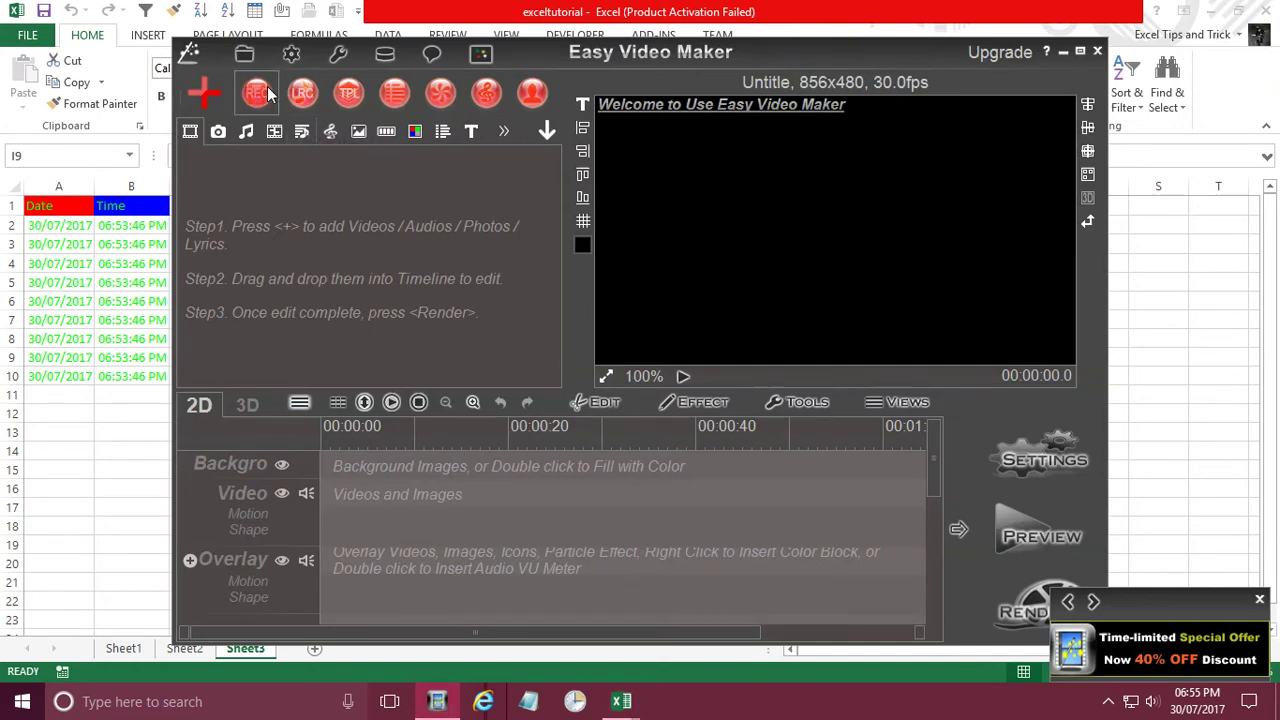